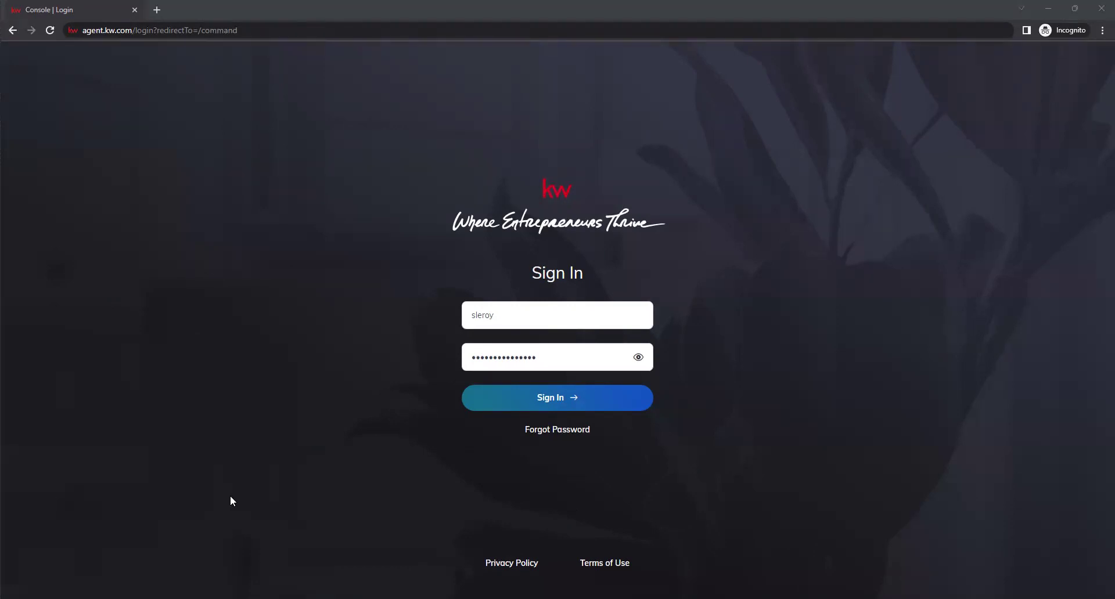
Submit the KW login credentials to reach the Command dashboard
click(557, 409)
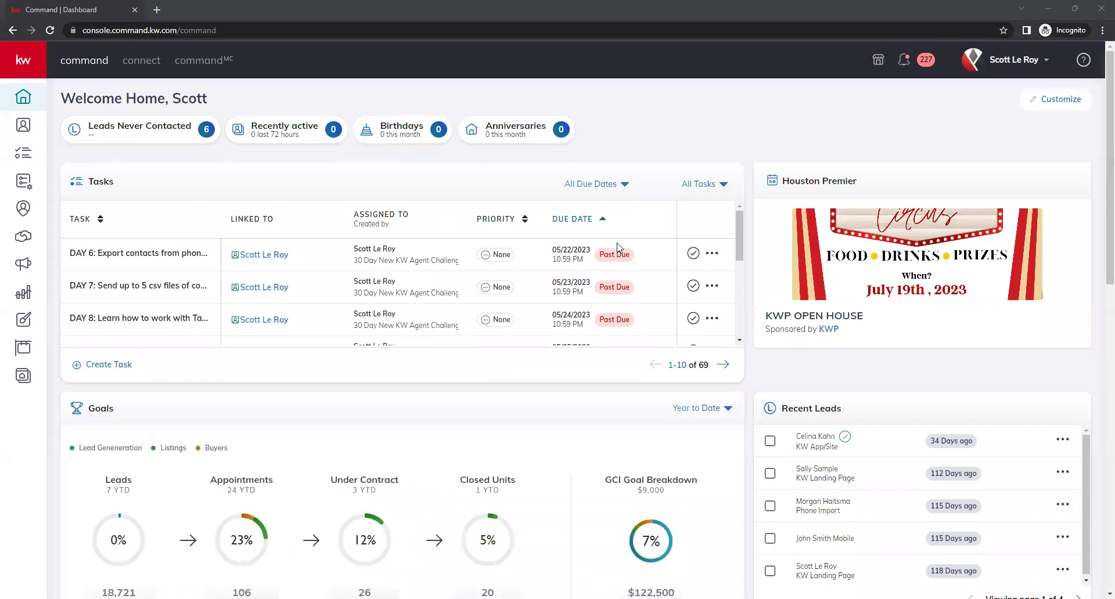
Choose Settings from the profile-name dropdown to view connected apps
click(1000, 70)
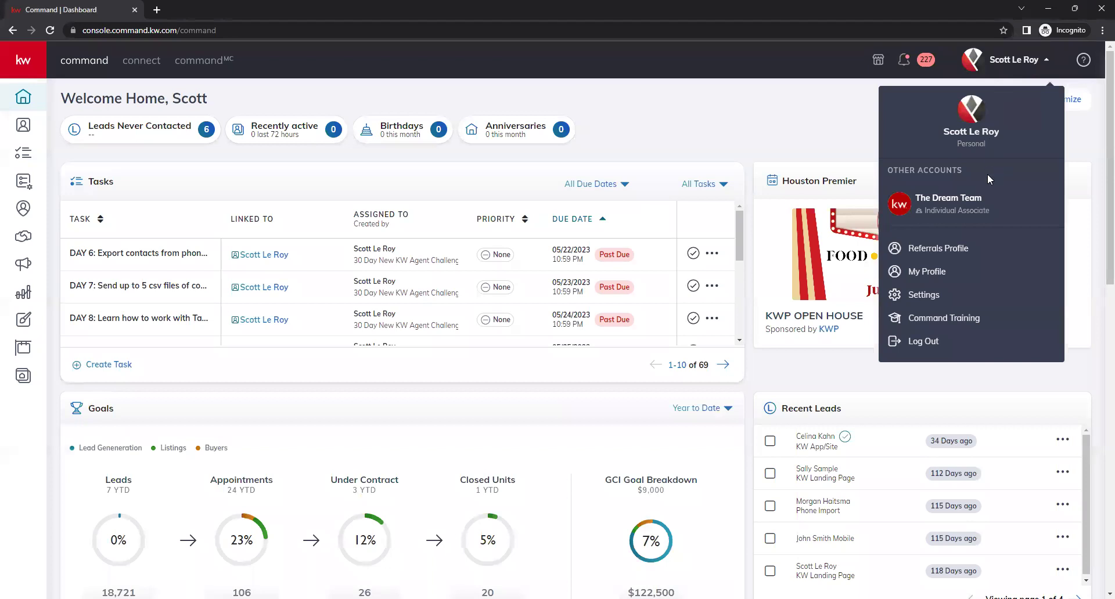
click(972, 296)
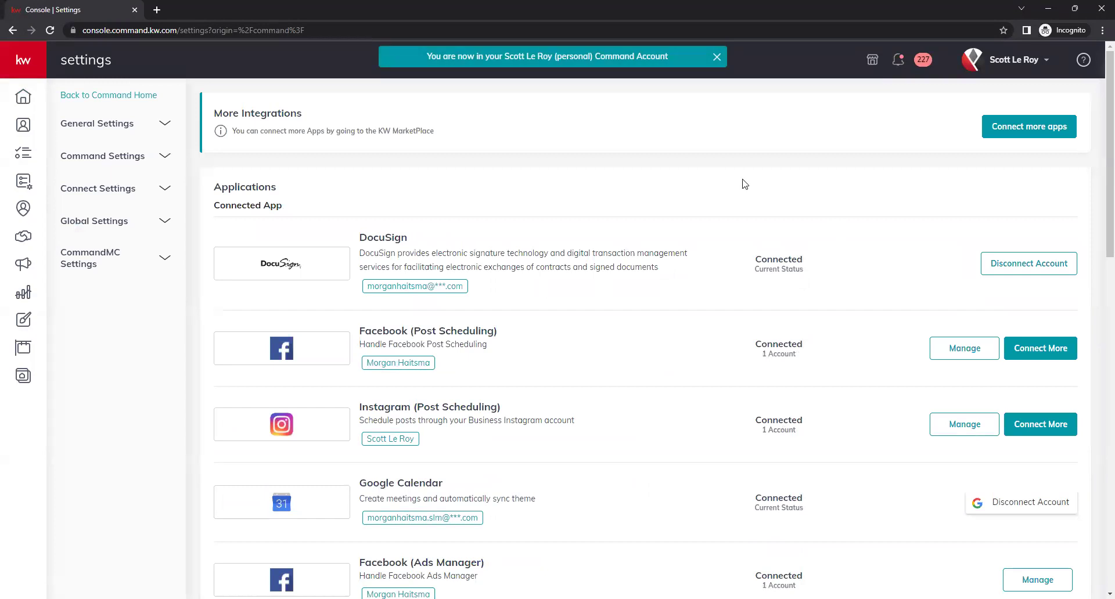
Expand Connect Settings in the sidebar and go to Marketing Profile
click(996, 72)
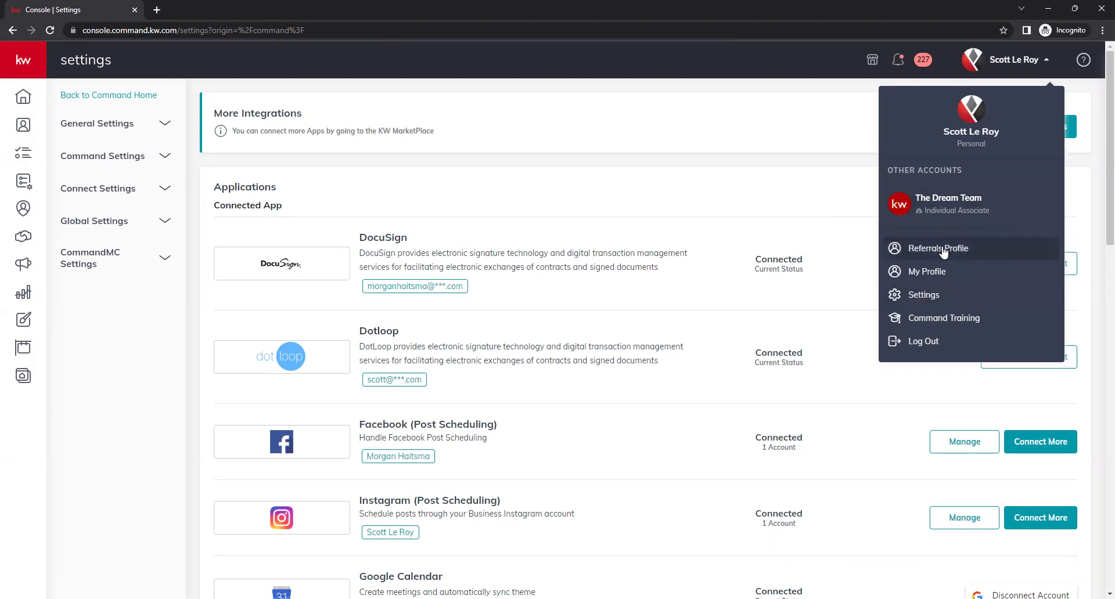
click(697, 147)
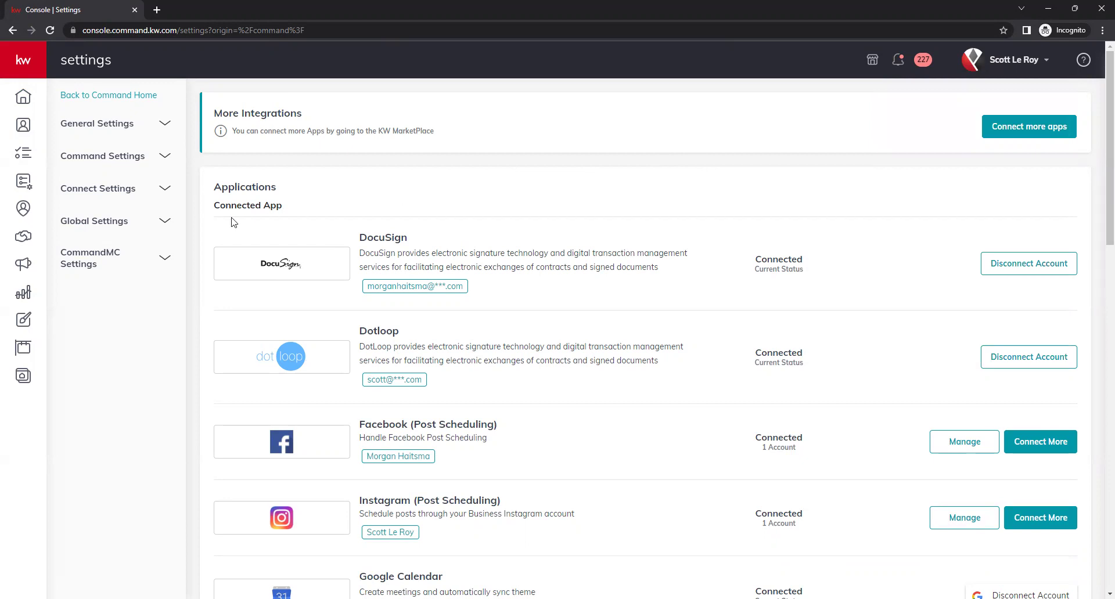
click(165, 190)
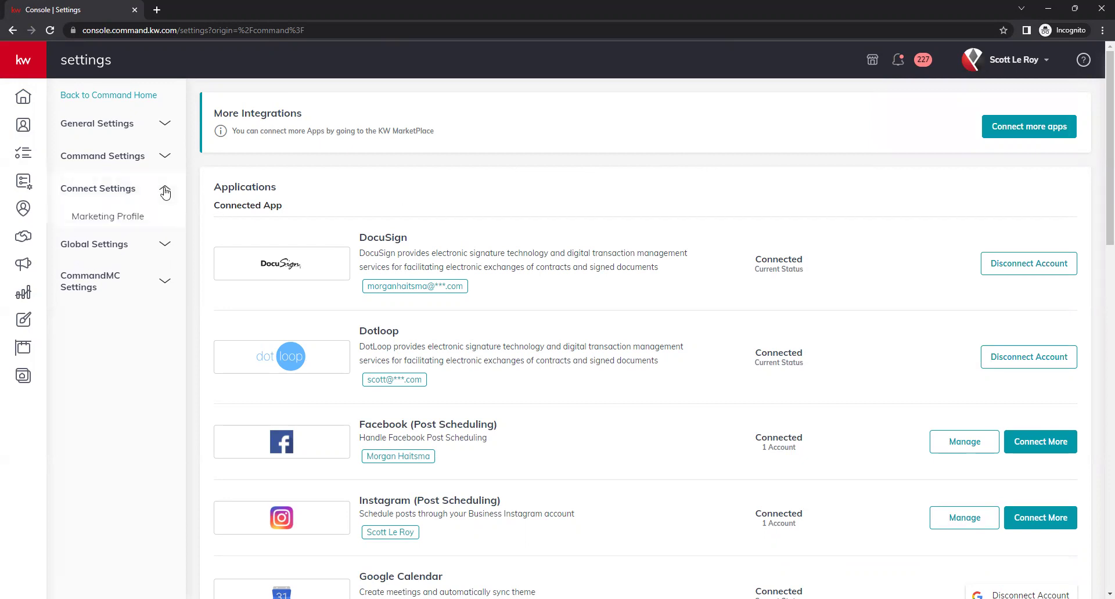
click(120, 221)
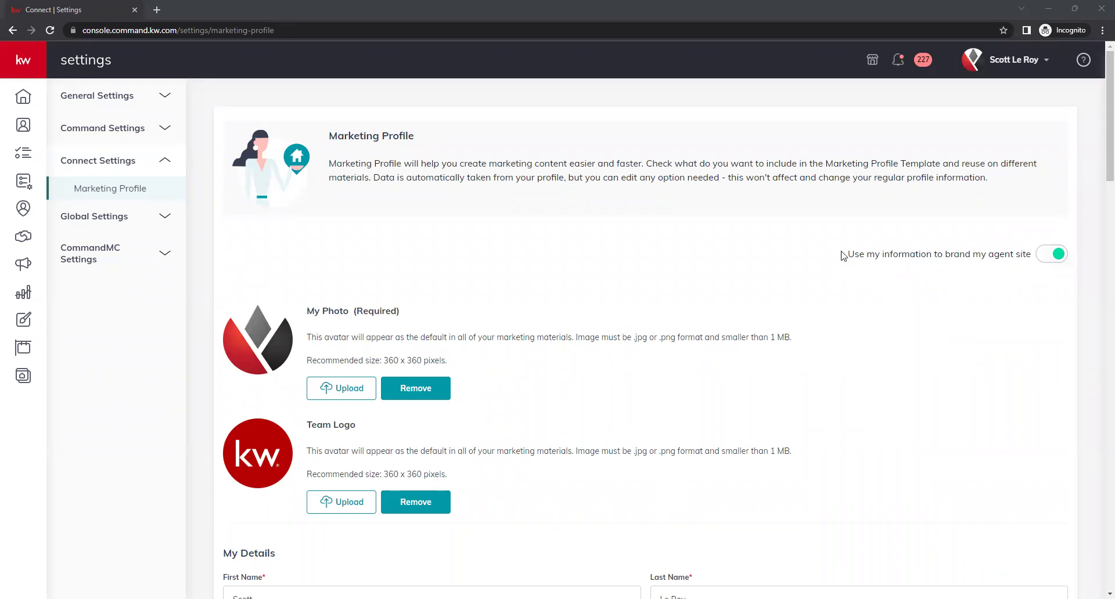
drag(843, 256, 1031, 256)
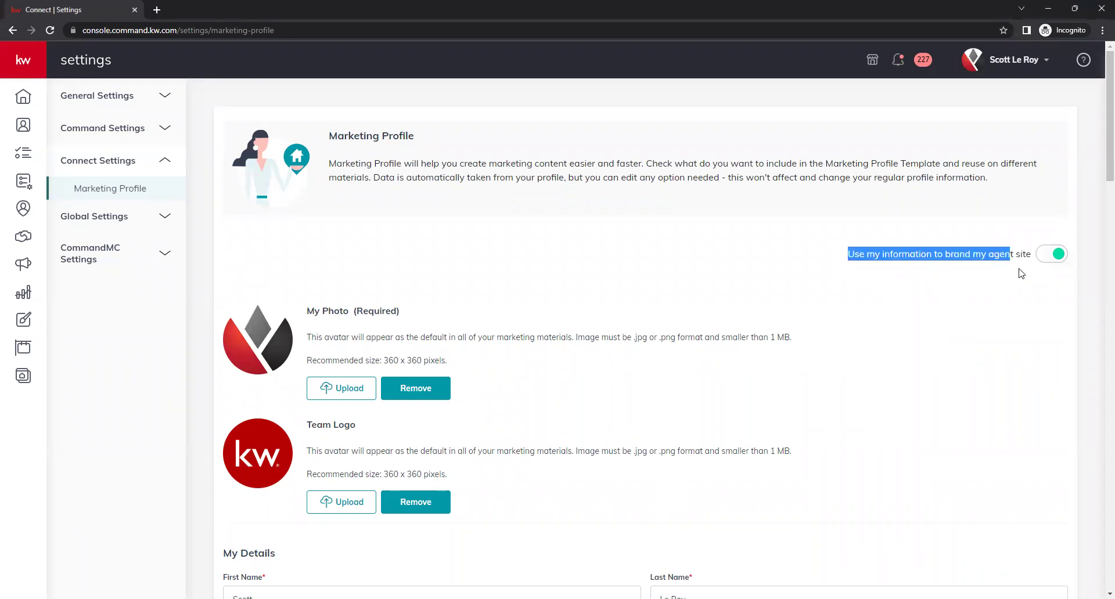
click(981, 258)
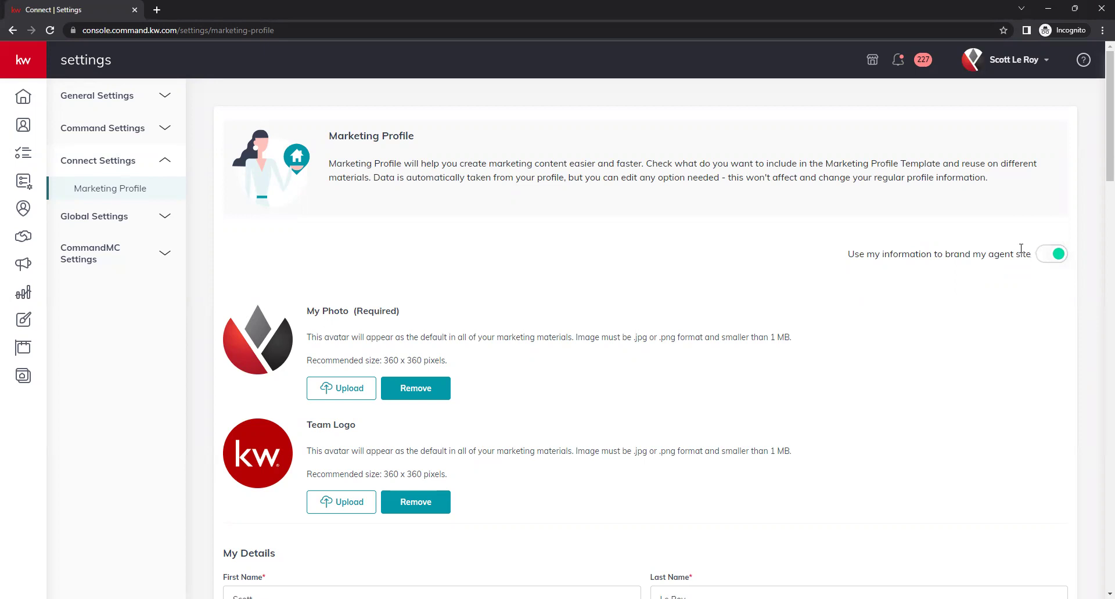
scroll(655, 247, down, 2)
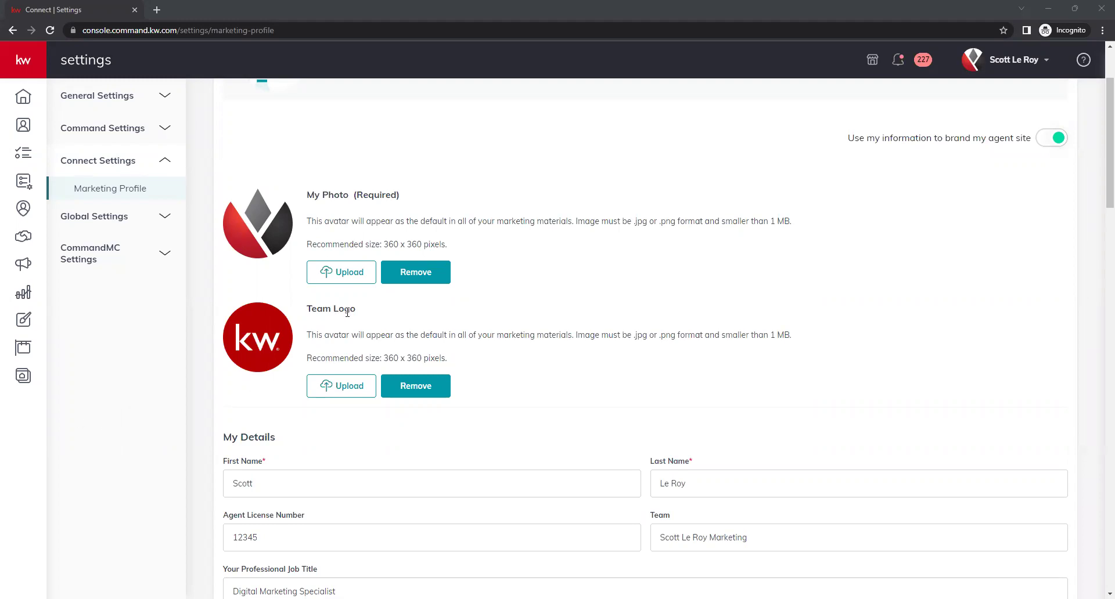
scroll(348, 310, down, 2)
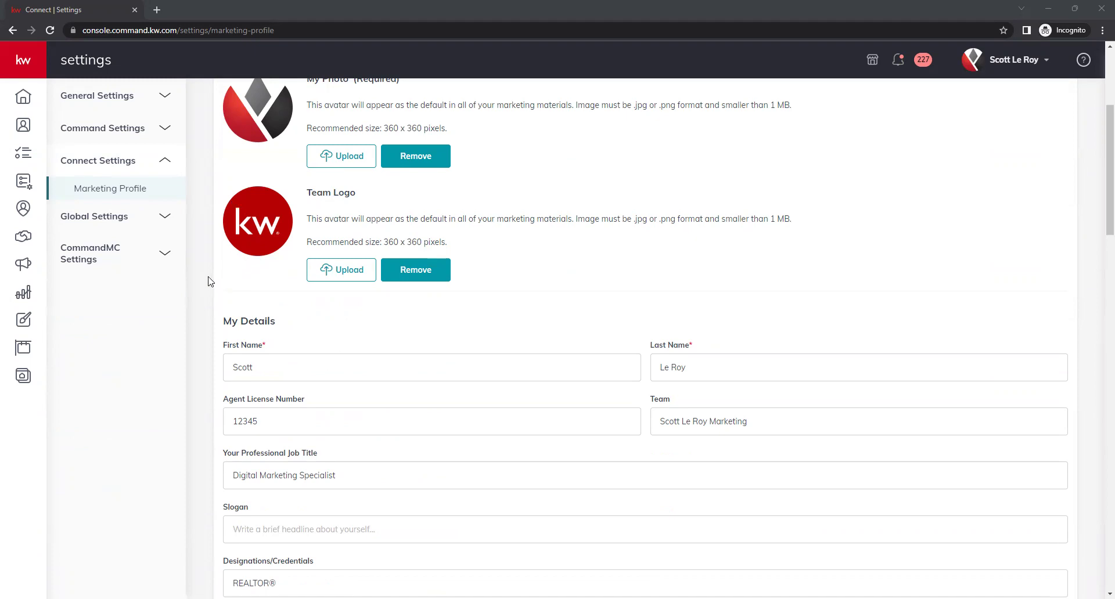
scroll(210, 279, up, 1)
scroll(212, 278, down, 2)
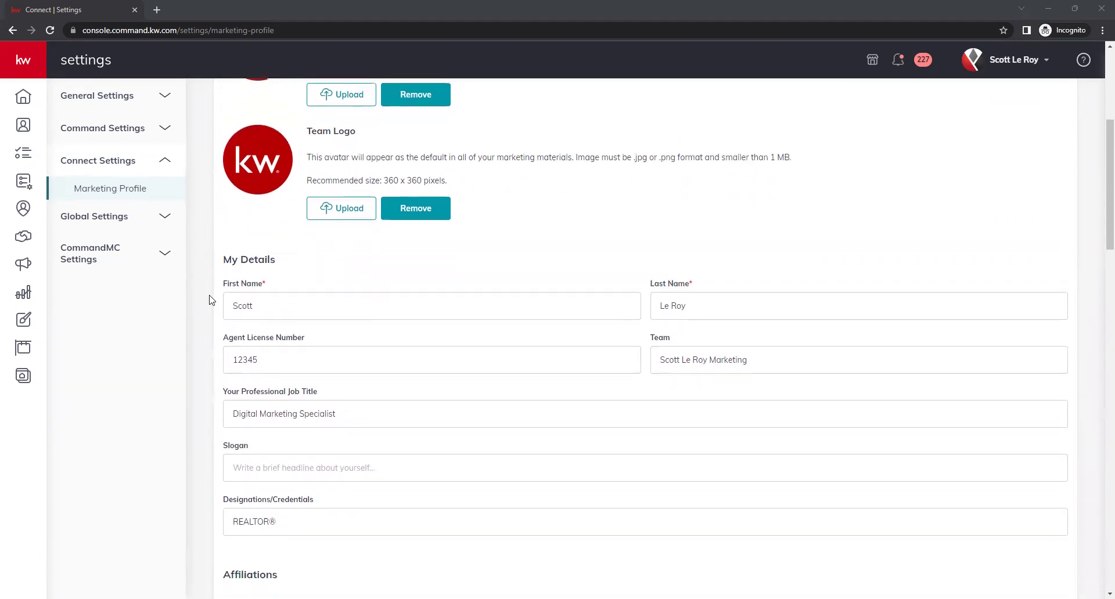
scroll(212, 299, down, 2)
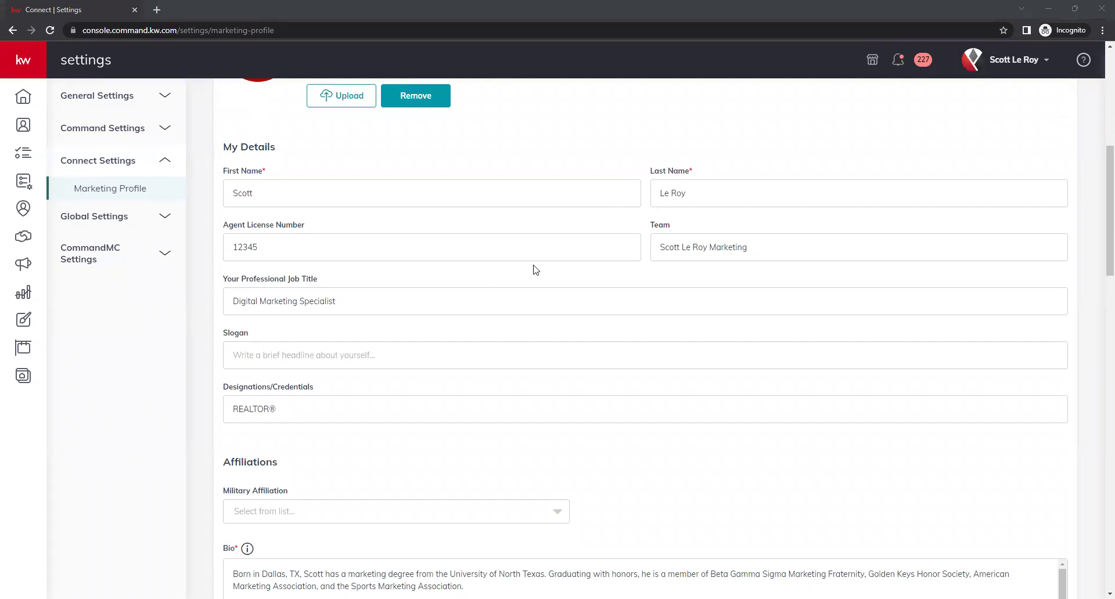
drag(759, 244, 634, 244)
click(699, 277)
scroll(404, 279, down, 1)
scroll(403, 278, down, 1)
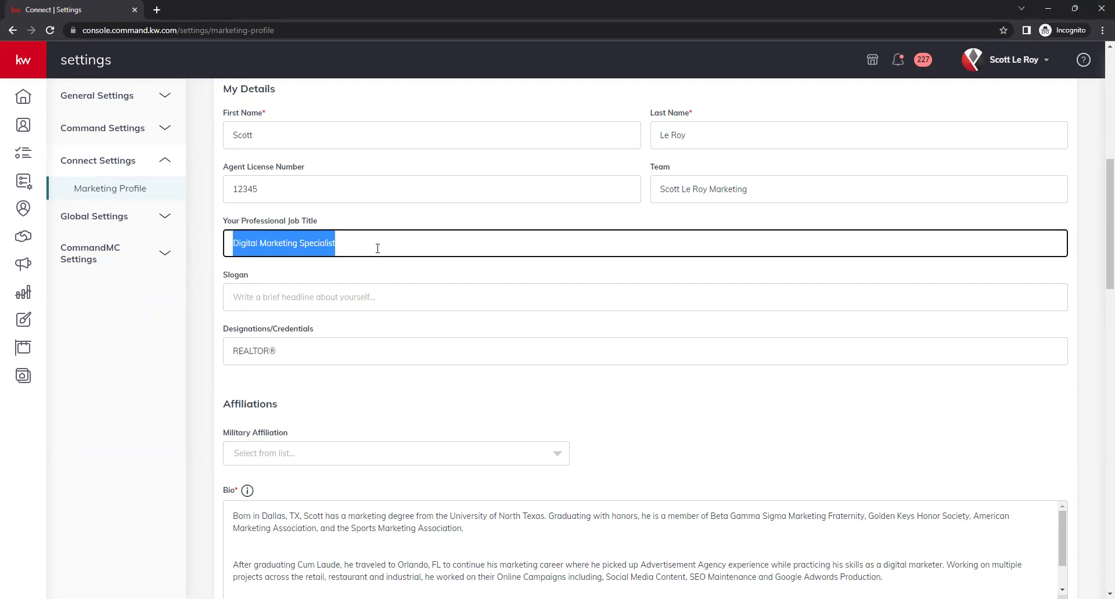
click(368, 256)
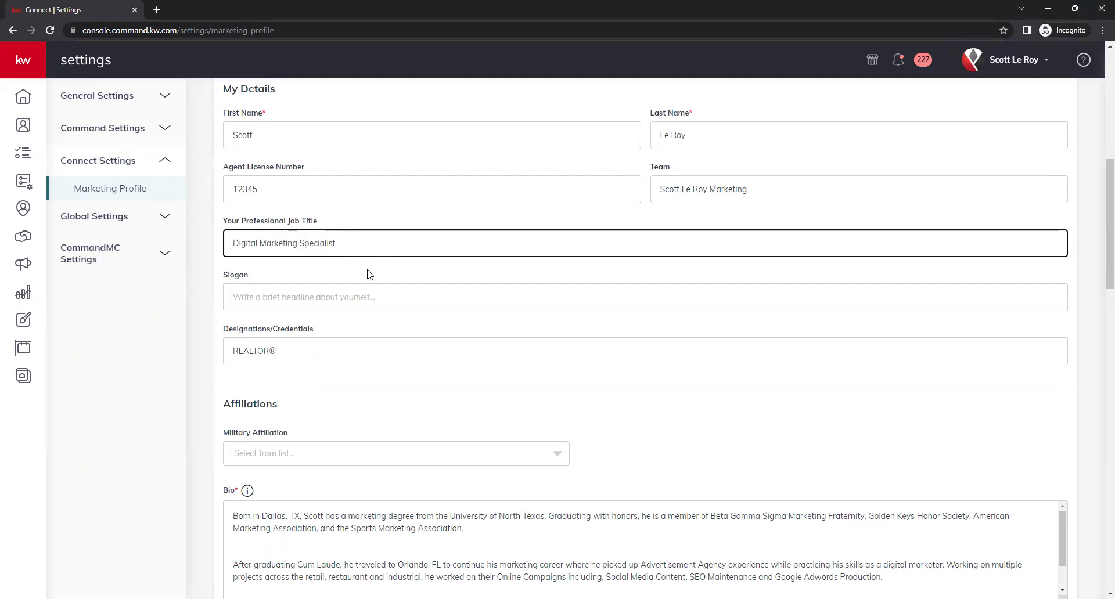
scroll(368, 274, down, 1)
click(323, 246)
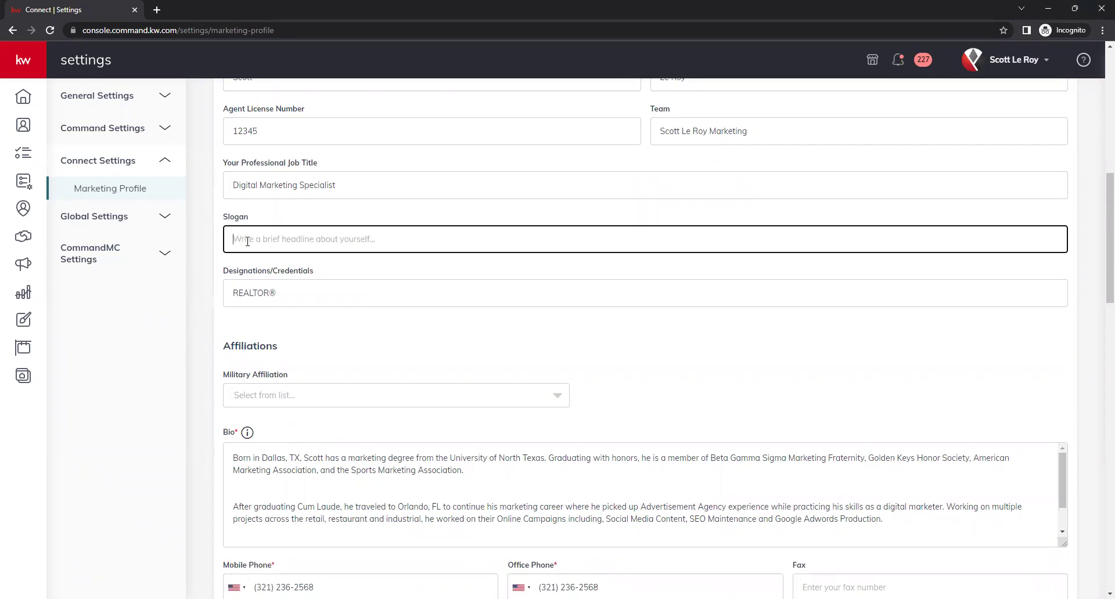
right_click(281, 294)
key(Escape)
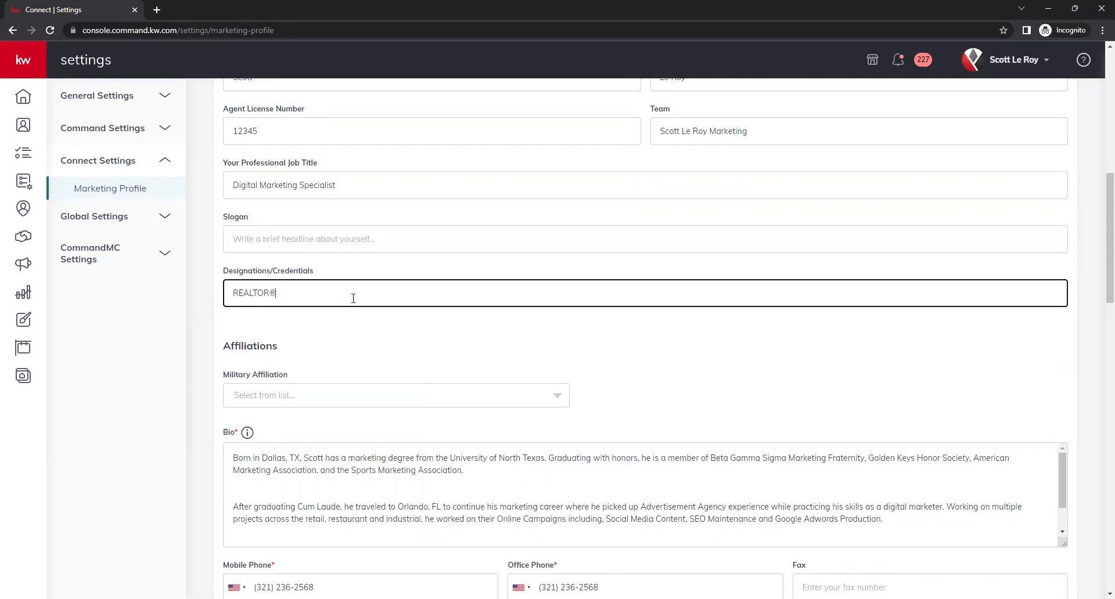
drag(282, 296, 271, 297)
click(277, 297)
text(®)
click(291, 316)
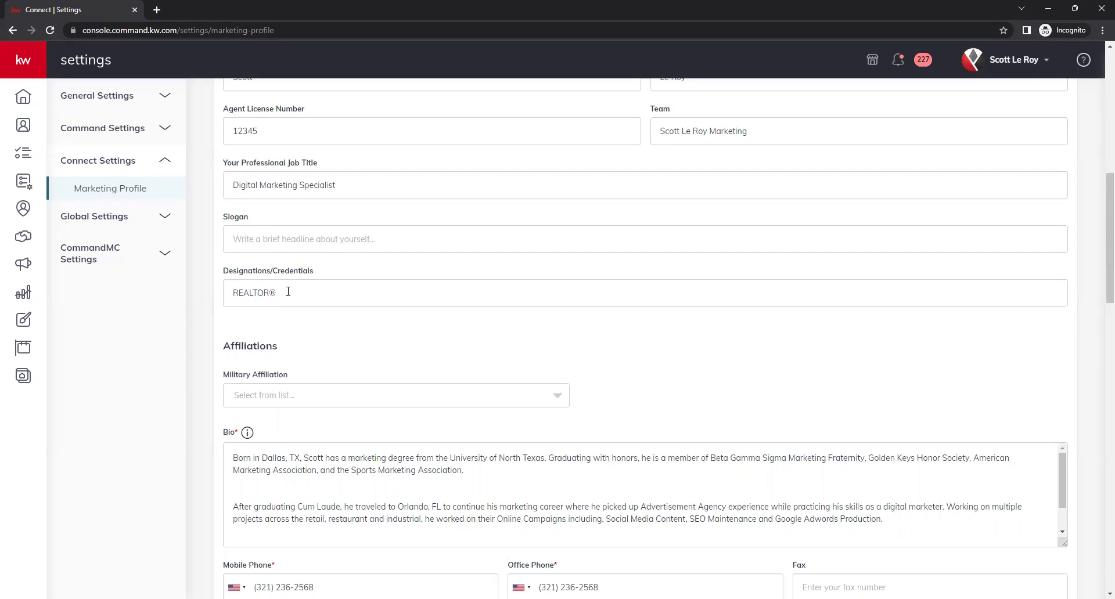
scroll(276, 314, down, 1)
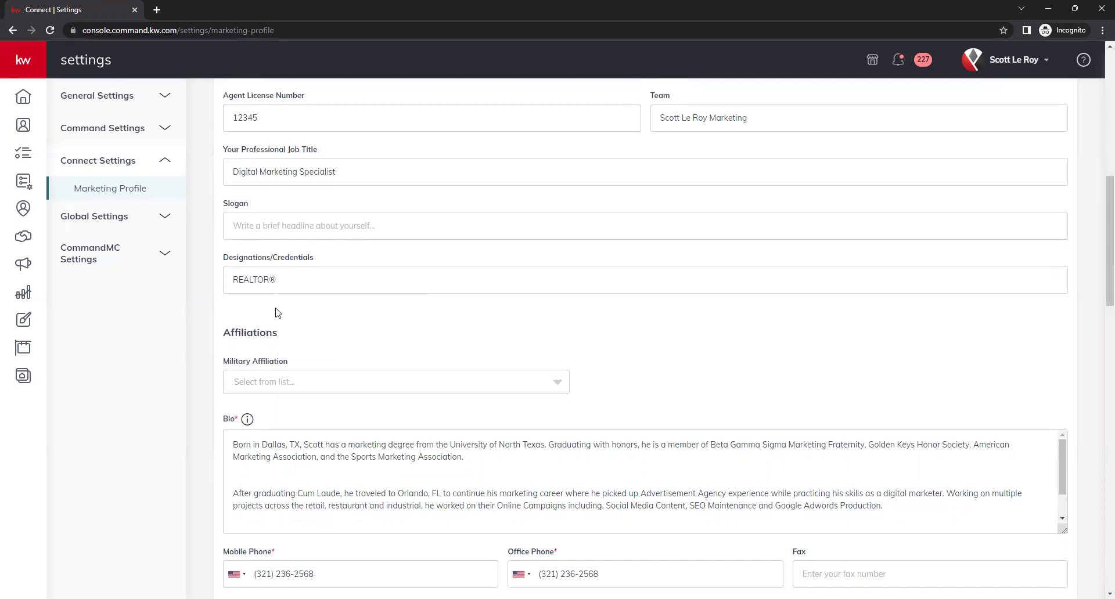
scroll(306, 285, down, 3)
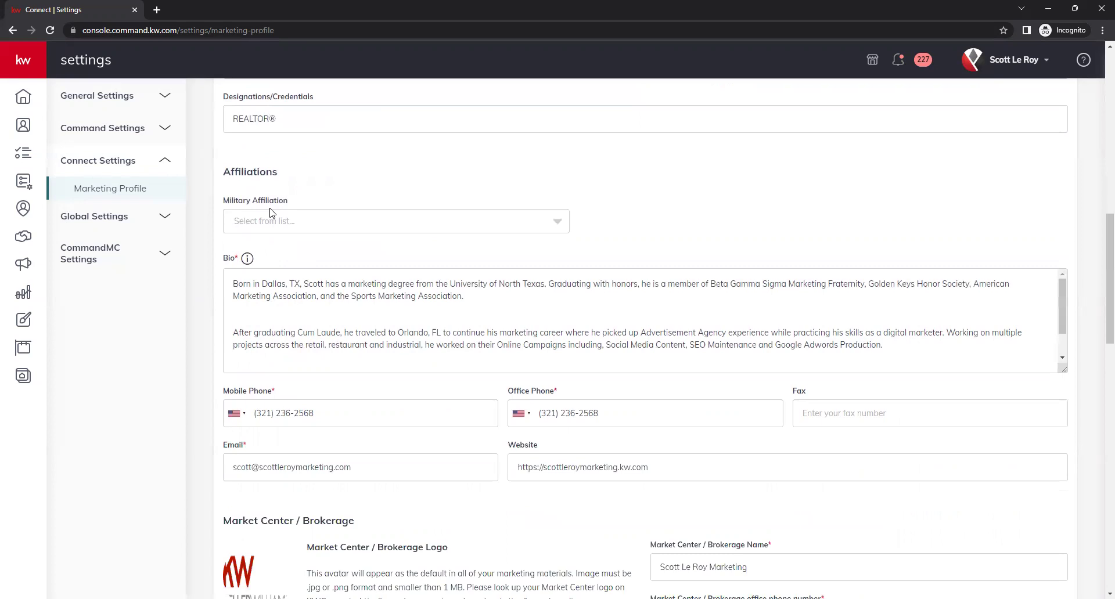
scroll(455, 174, up, 1)
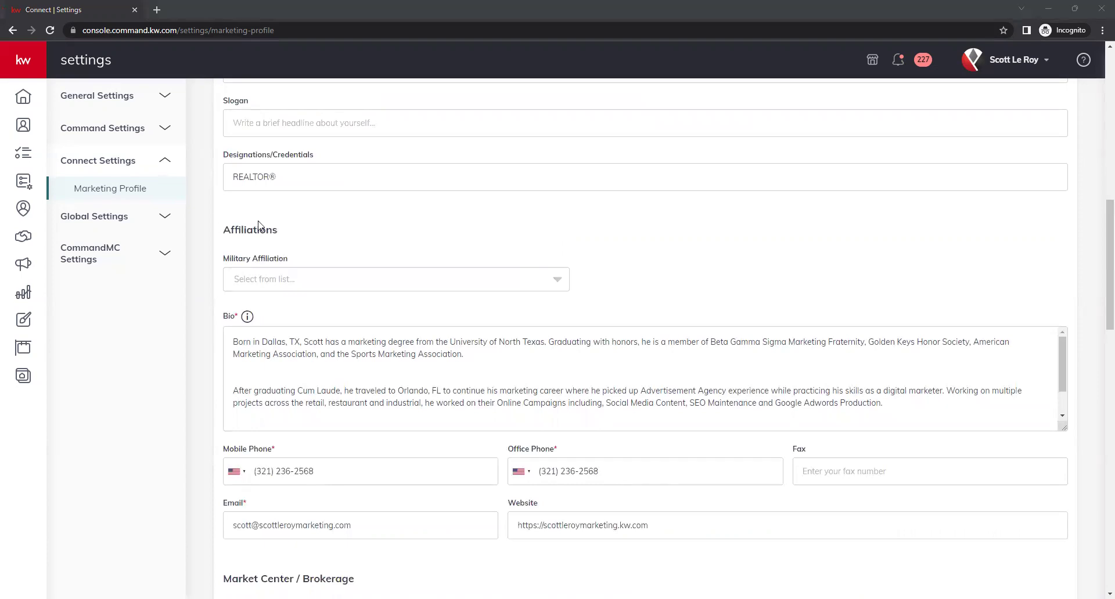
Set Military Affiliation to Active Duty Military
click(529, 284)
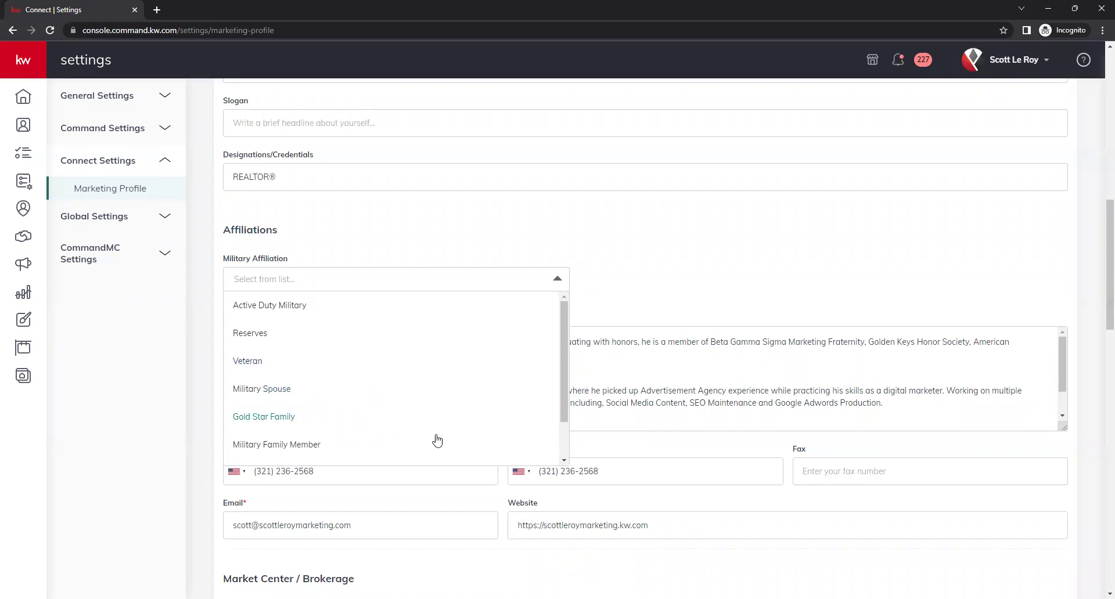
scroll(555, 457, down, 2)
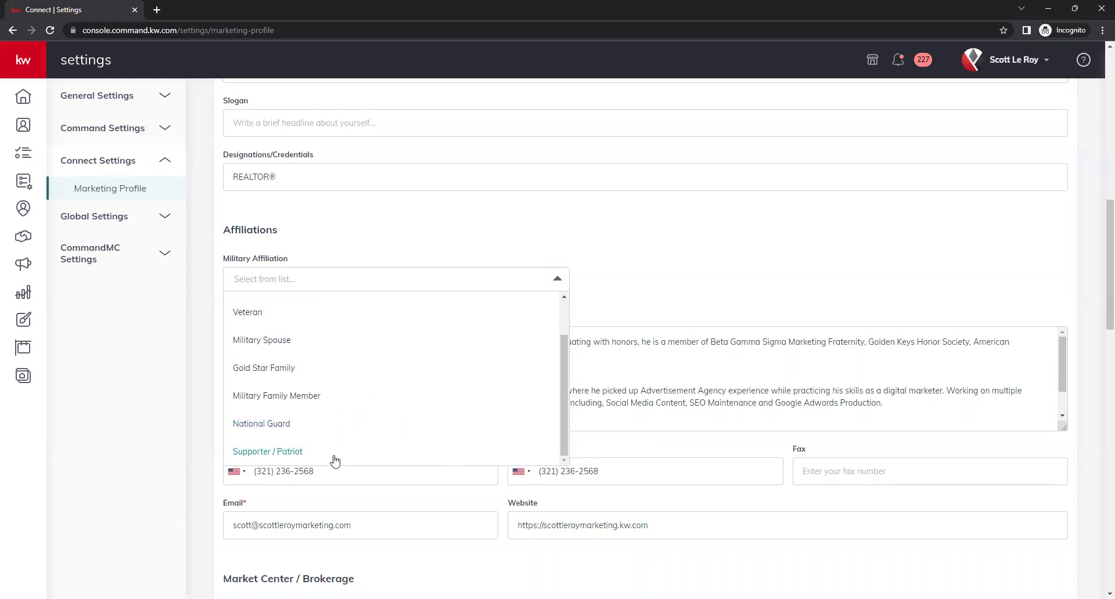
click(564, 320)
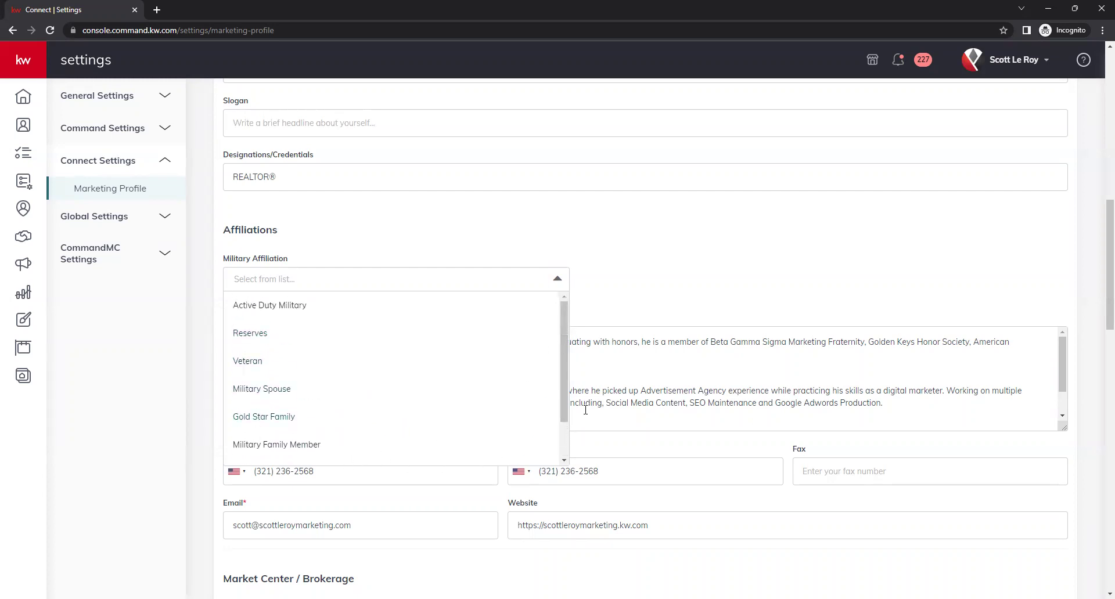
click(339, 306)
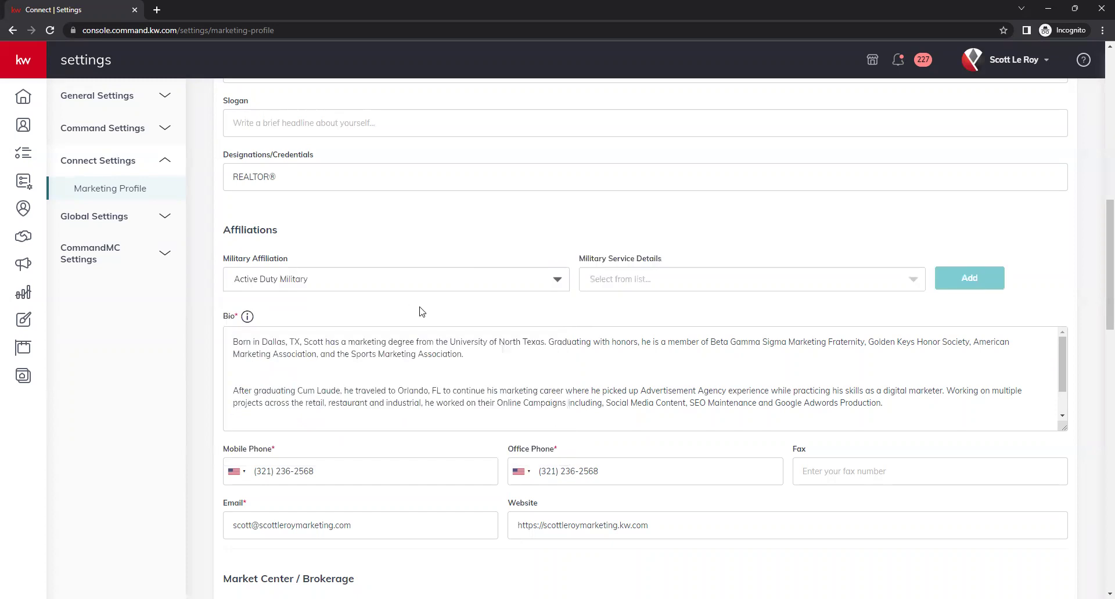
Check the Military Service Details branch options and leave them unselected
click(913, 279)
right_click(918, 284)
click(901, 282)
click(901, 282)
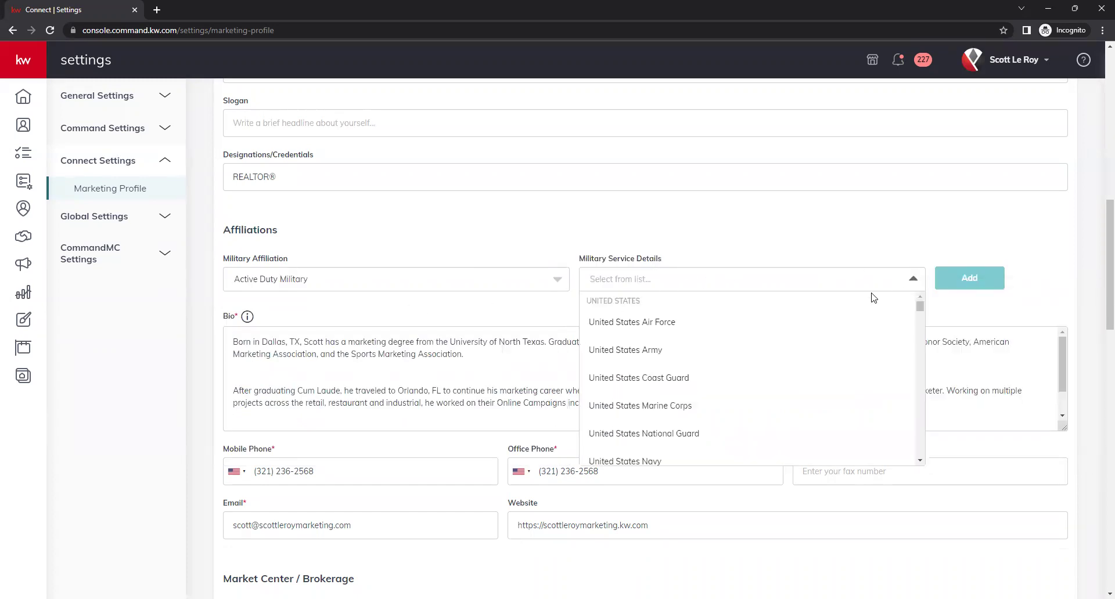
click(762, 237)
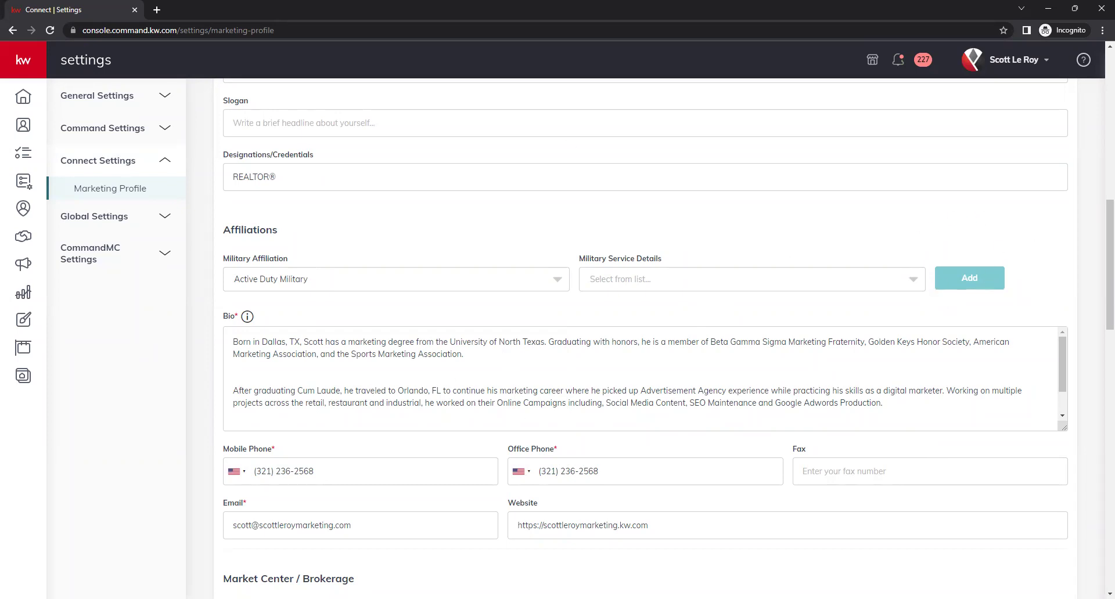
click(331, 317)
scroll(871, 384, down, 1)
scroll(1002, 385, up, 1)
Drag the Bio box taller to show all three paragraphs, then scroll to Market Center / Brokerage
drag(1064, 428, 1065, 506)
drag(905, 448, 213, 330)
click(338, 378)
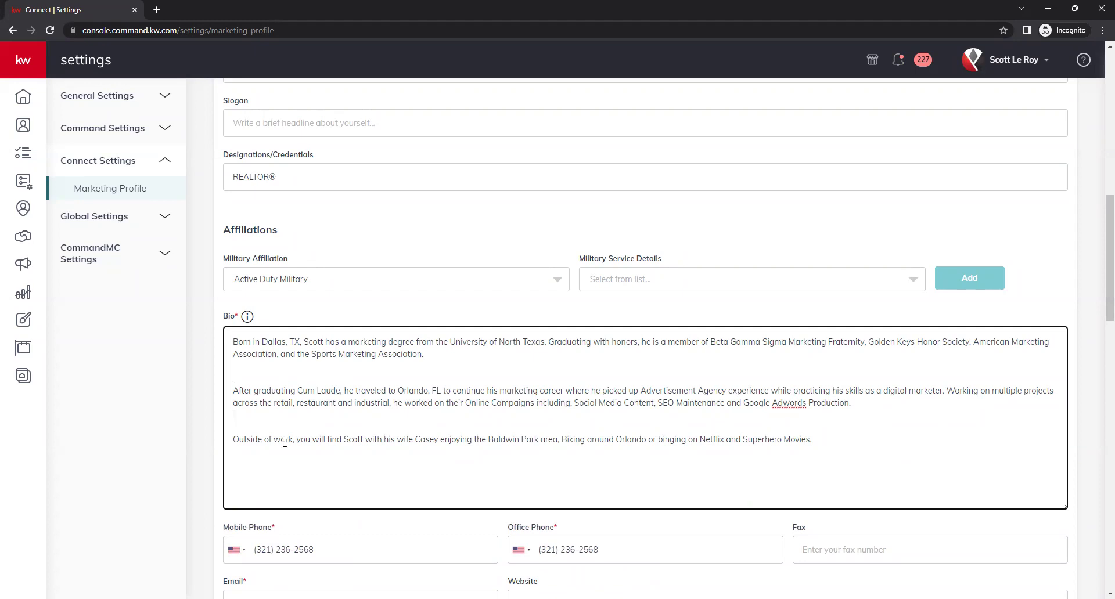
click(258, 416)
scroll(777, 464, down, 3)
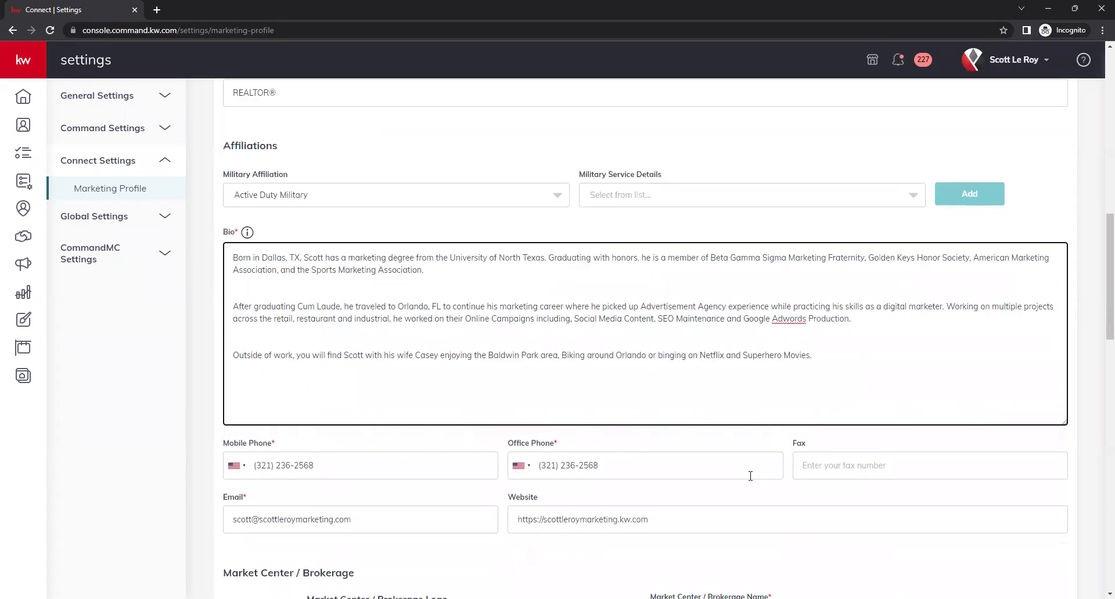
scroll(600, 493, down, 3)
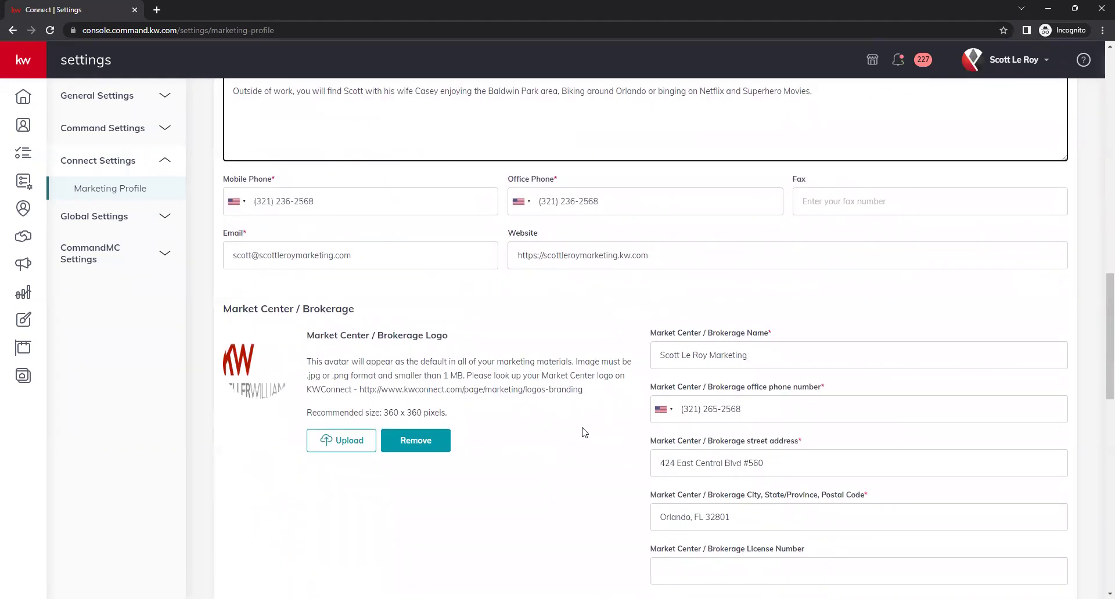
scroll(579, 431, up, 1)
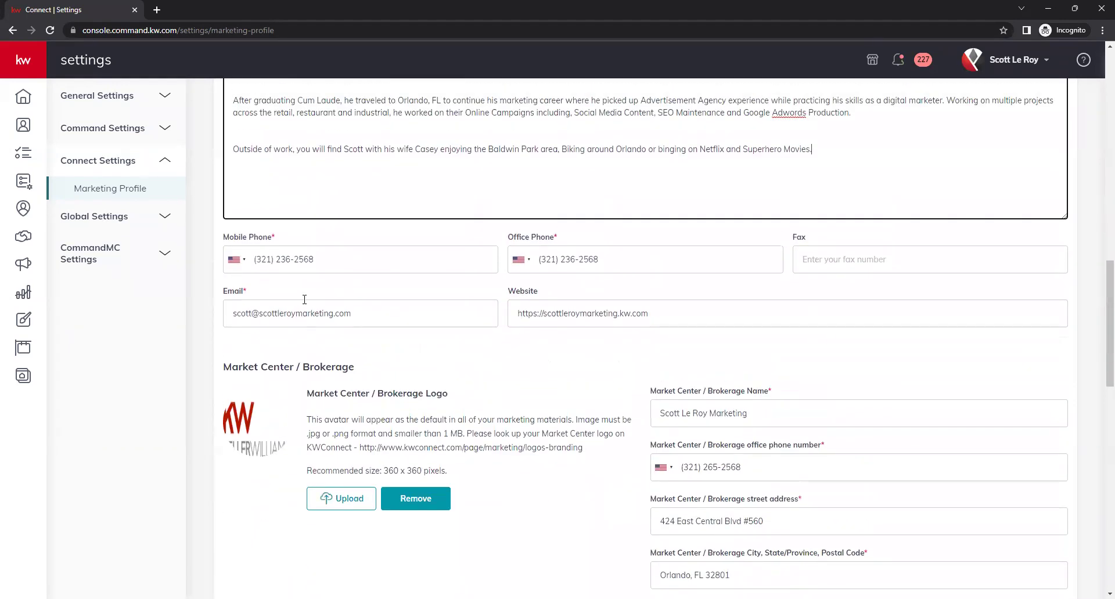
click(337, 258)
click(360, 289)
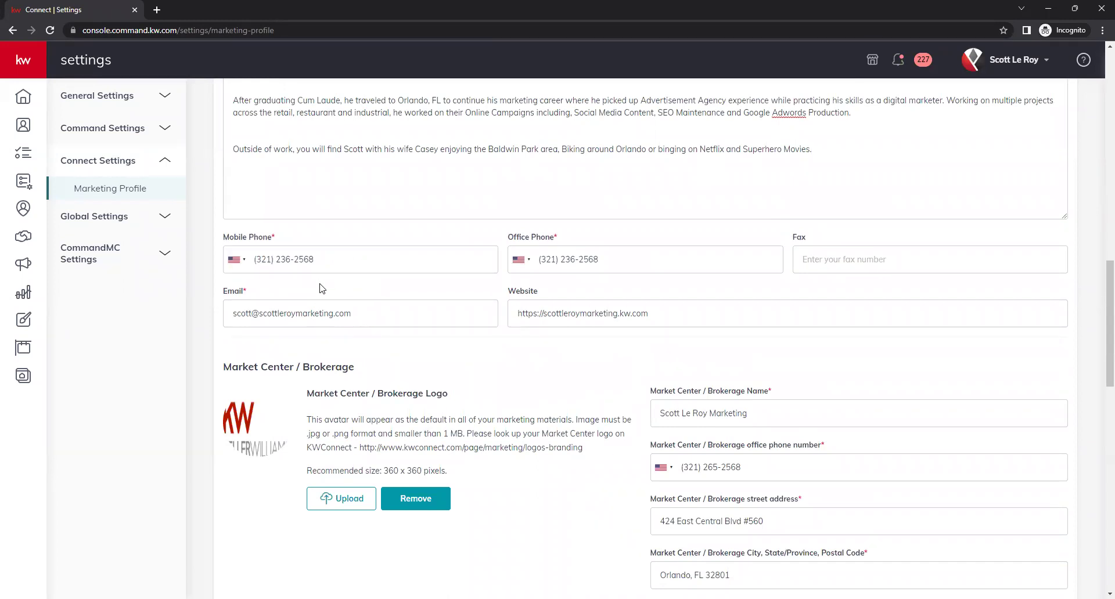
click(246, 263)
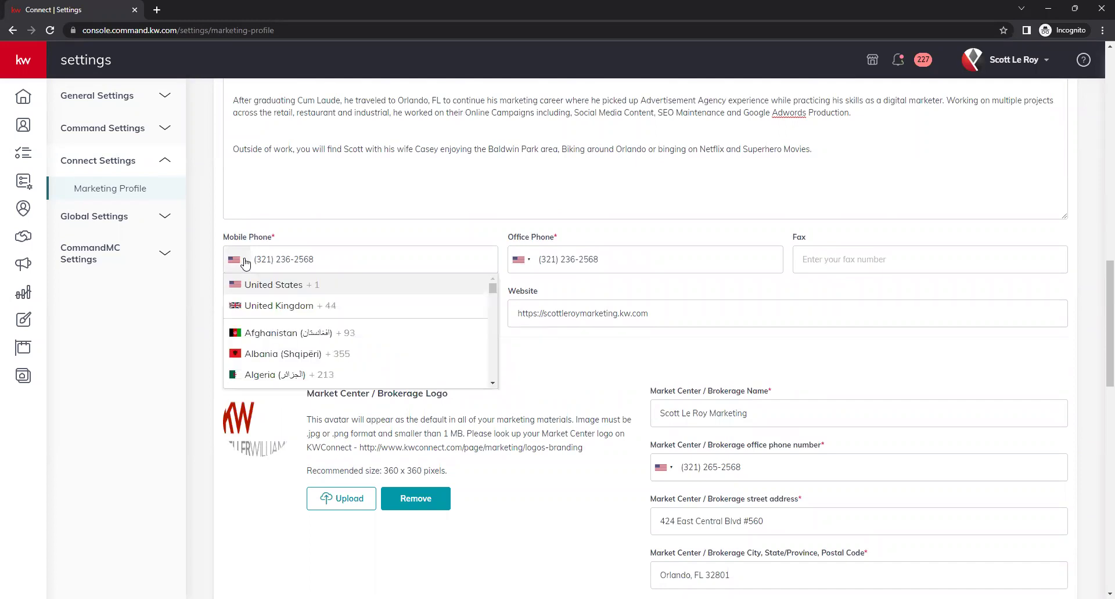
click(209, 267)
click(623, 257)
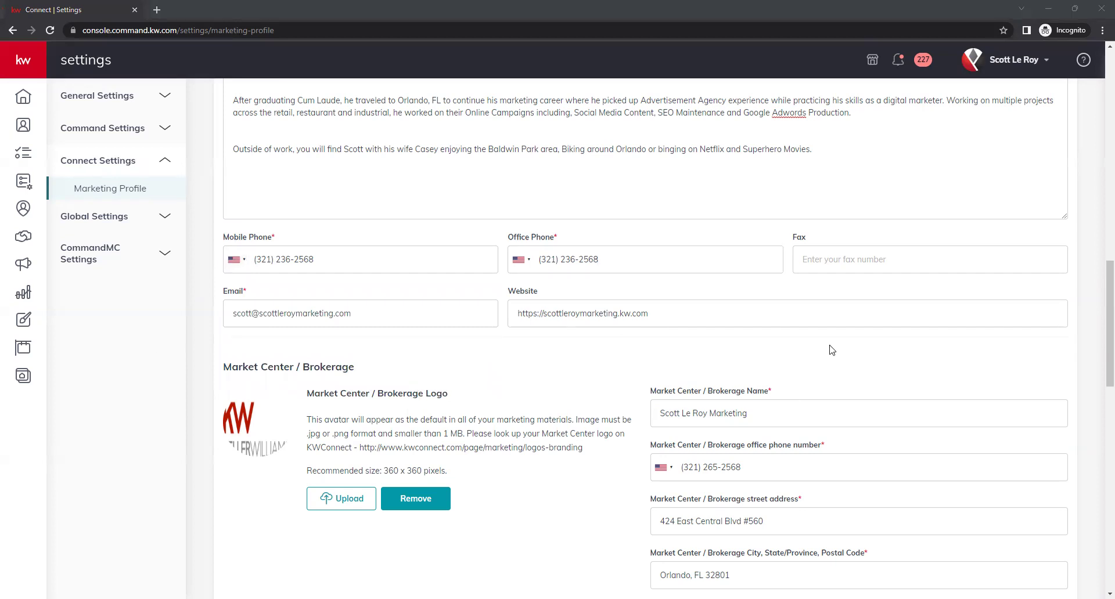
click(819, 288)
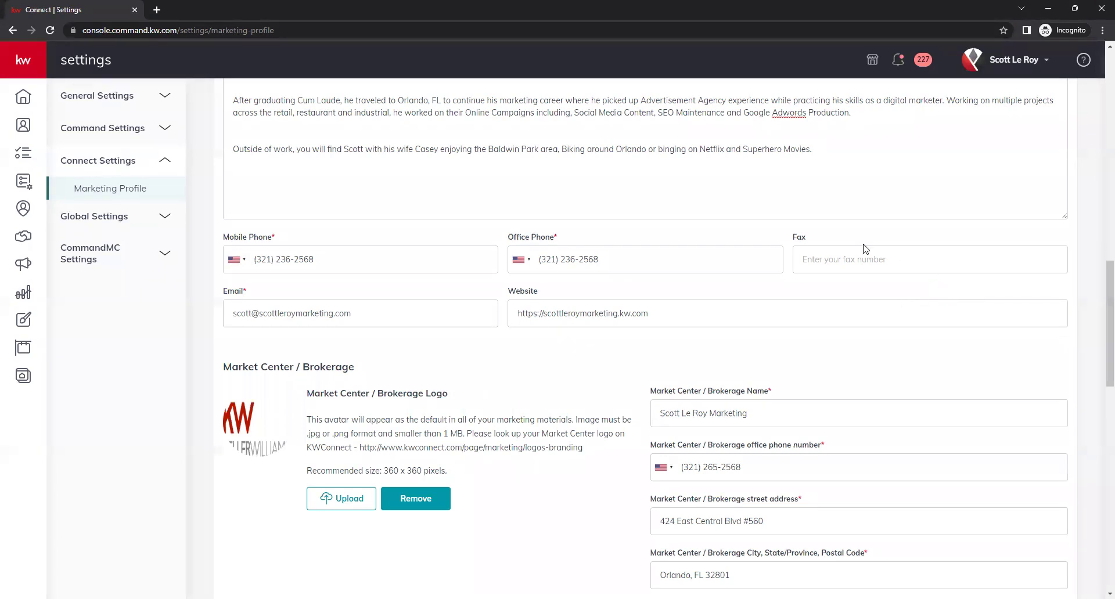
click(847, 249)
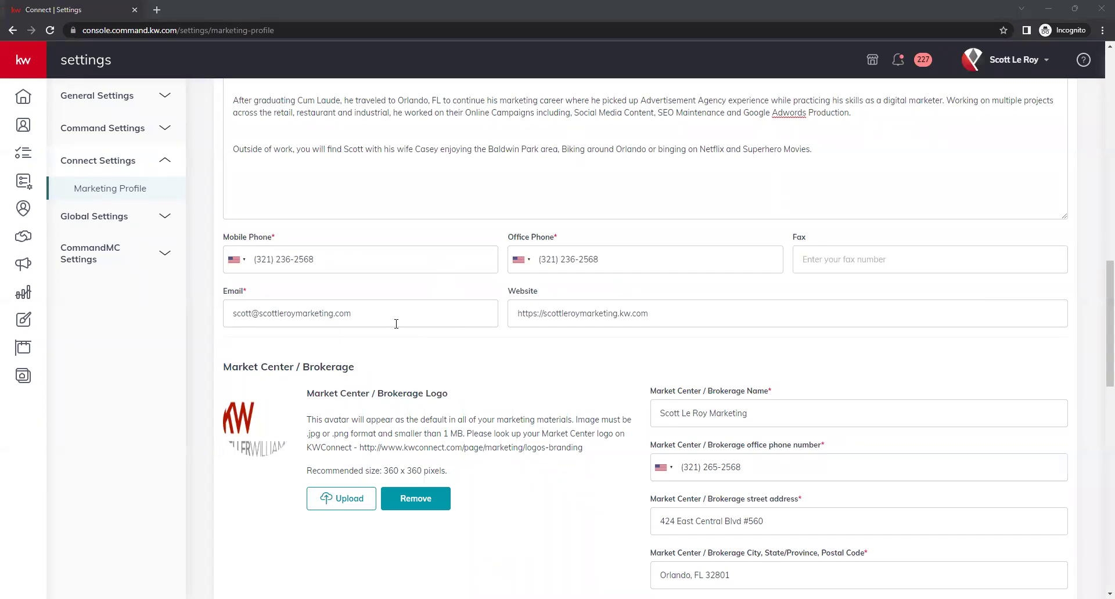
click(396, 324)
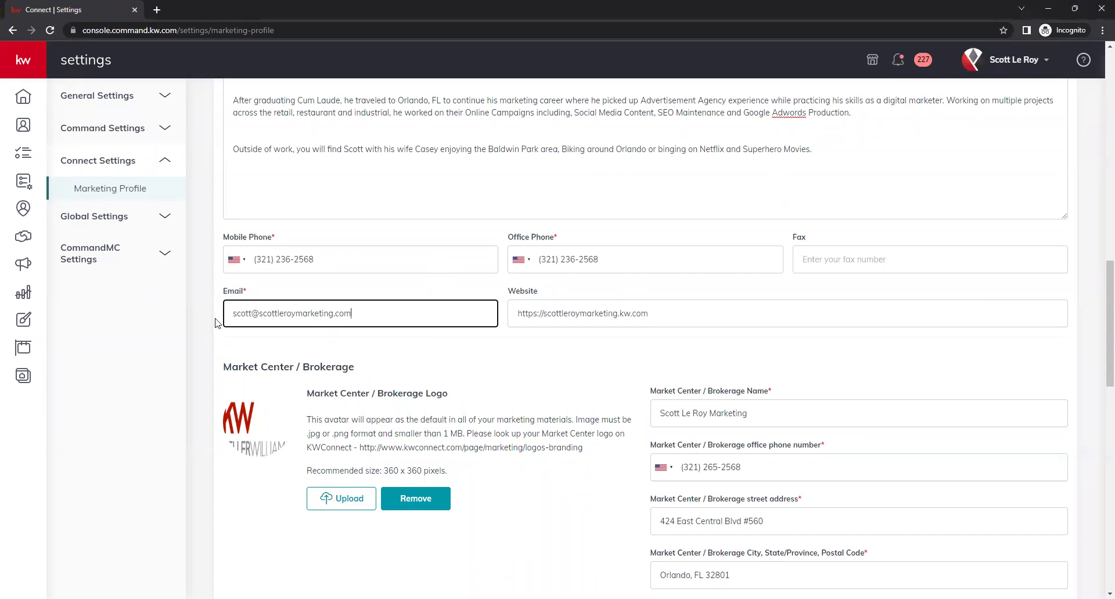
click(233, 318)
drag(238, 319, 443, 333)
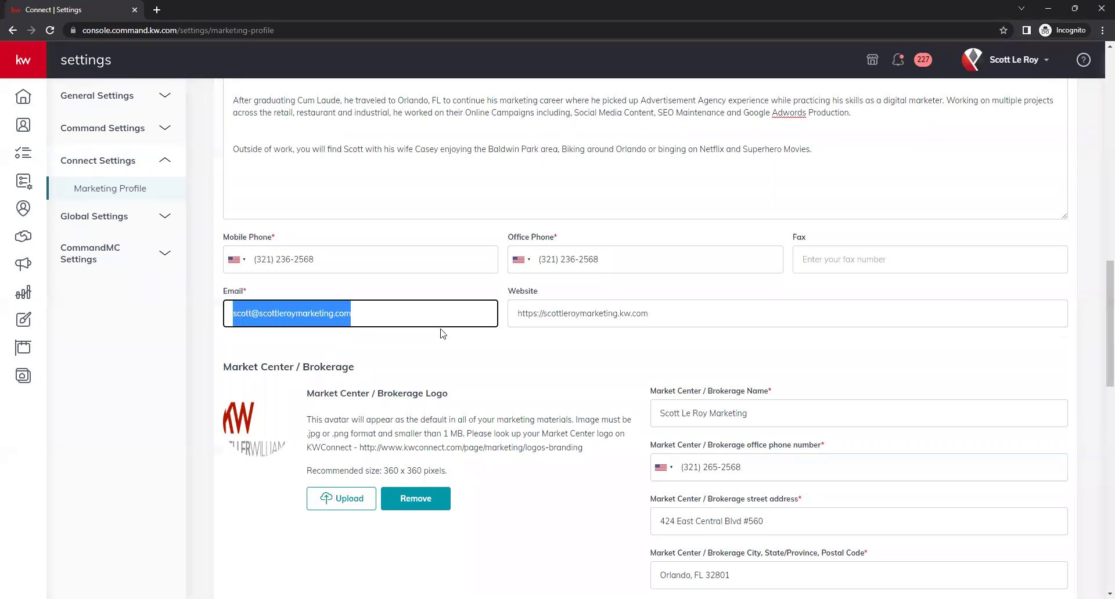
click(377, 319)
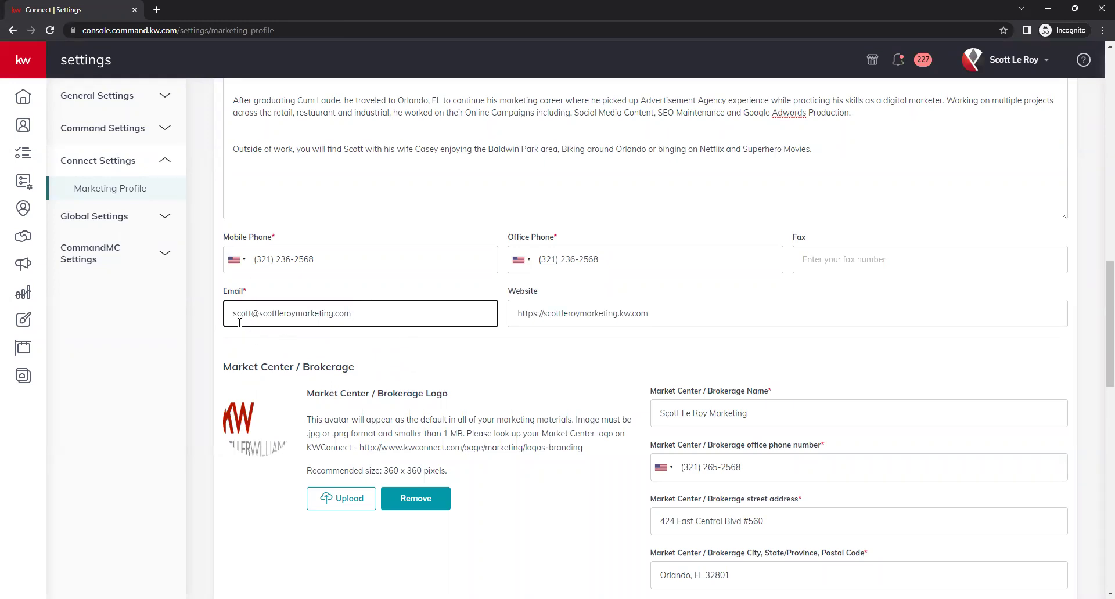
drag(232, 318, 405, 338)
click(405, 339)
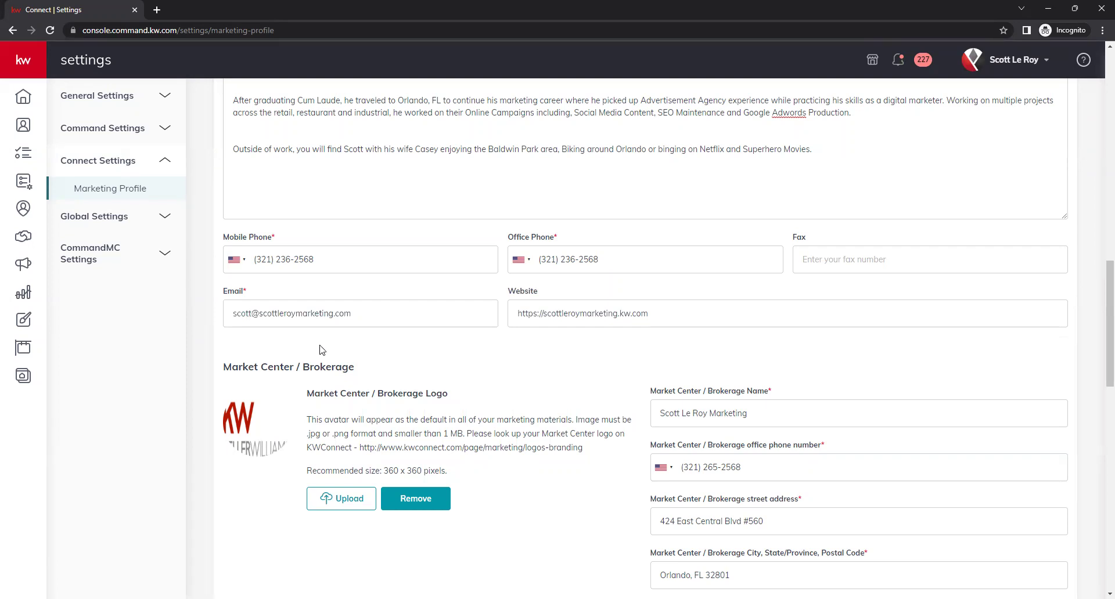
click(537, 313)
click(592, 365)
click(544, 308)
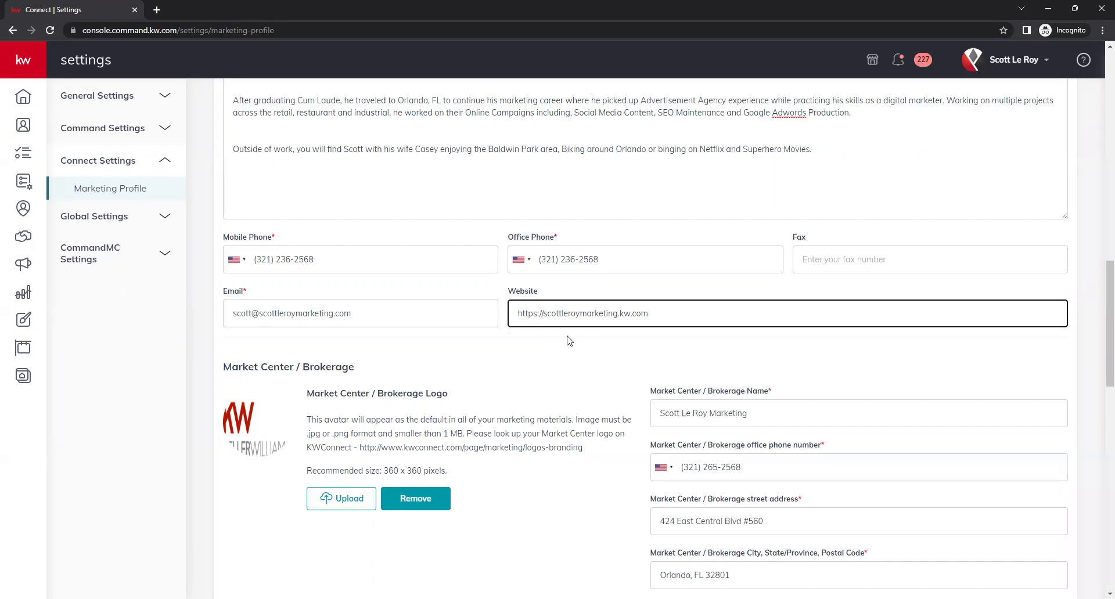
text(www.)
key(BackSpace)
key(BackSpace)
key(BackSpace)
key(BackSpace)
click(569, 340)
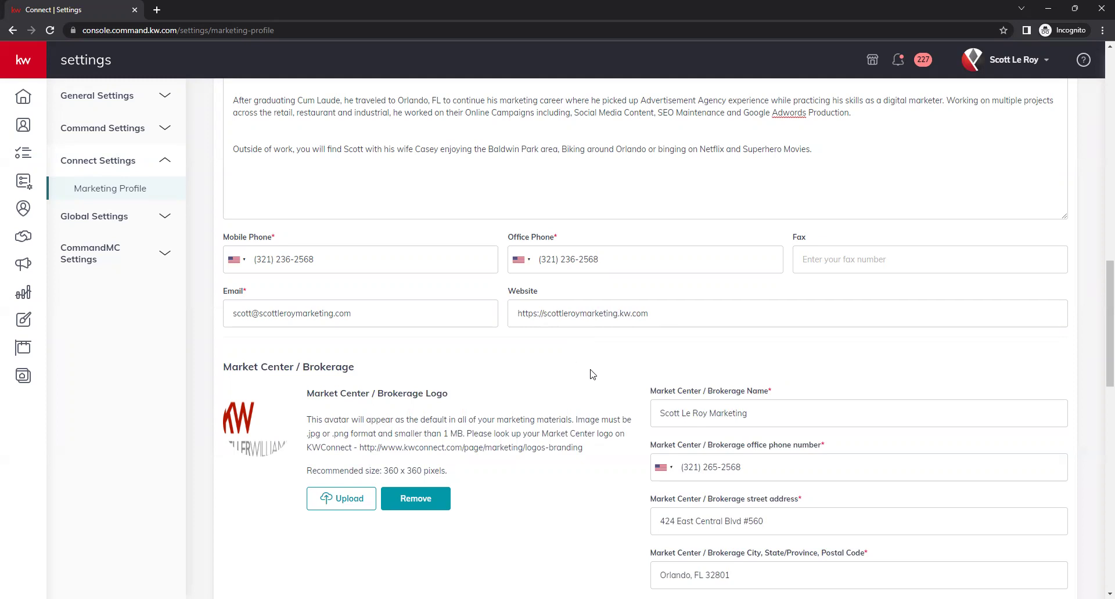
scroll(606, 367, down, 2)
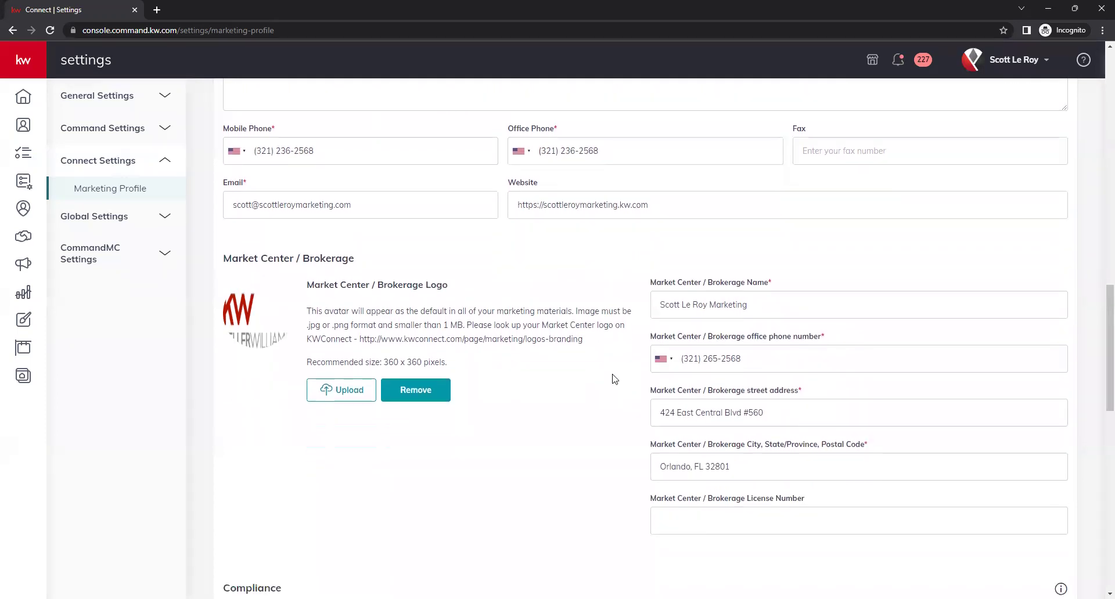
scroll(613, 371, up, 1)
scroll(603, 376, down, 3)
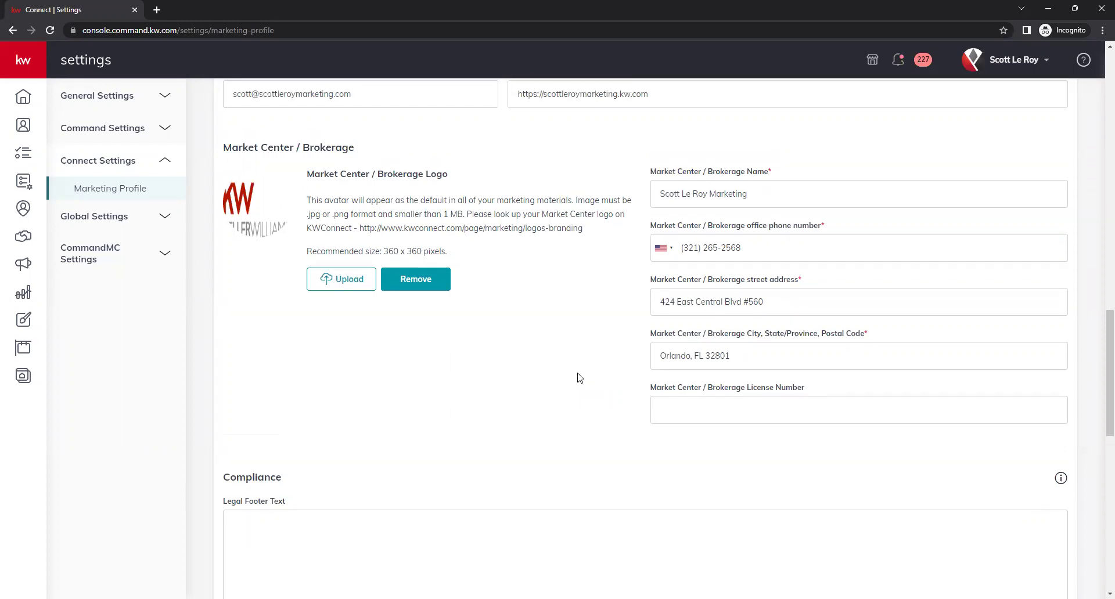
scroll(580, 372, down, 3)
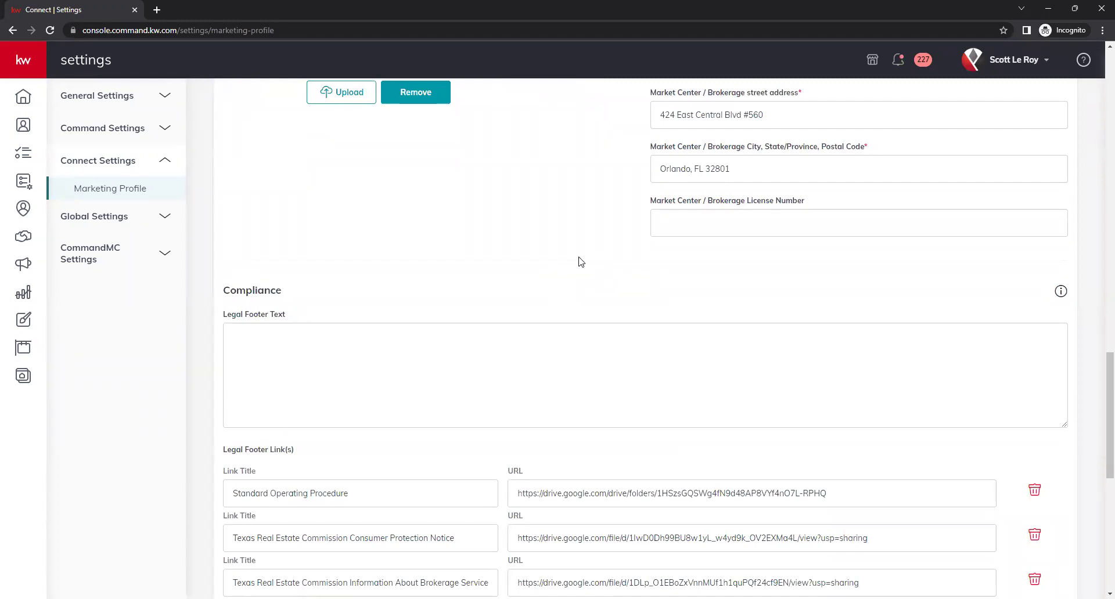
scroll(580, 258, down, 1)
scroll(579, 258, up, 2)
scroll(546, 302, down, 1)
scroll(512, 353, down, 1)
click(298, 283)
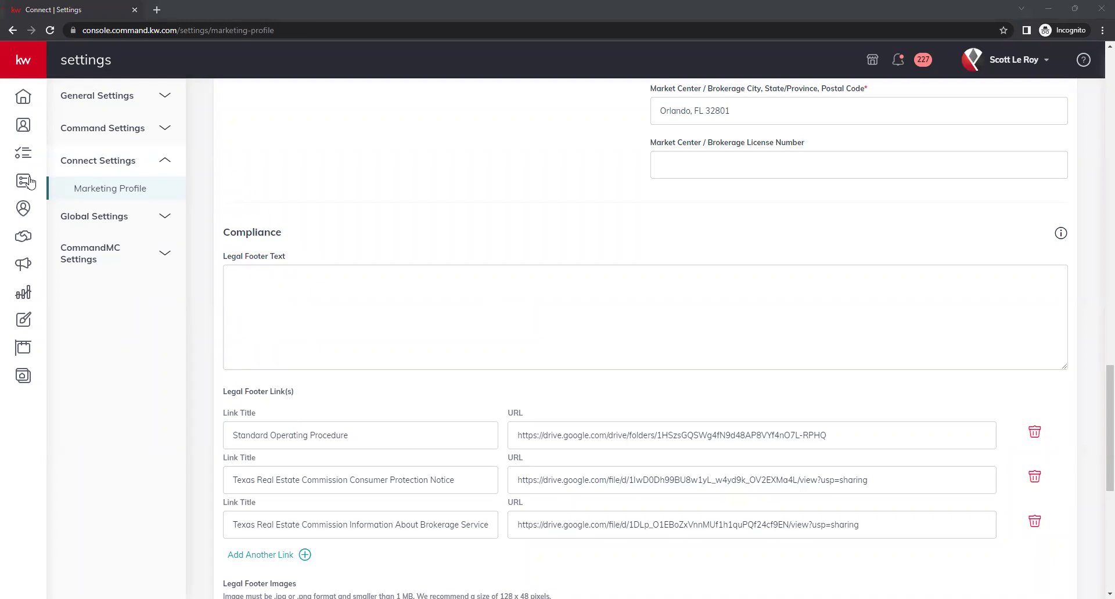
scroll(493, 375, down, 2)
scroll(493, 375, down, 1)
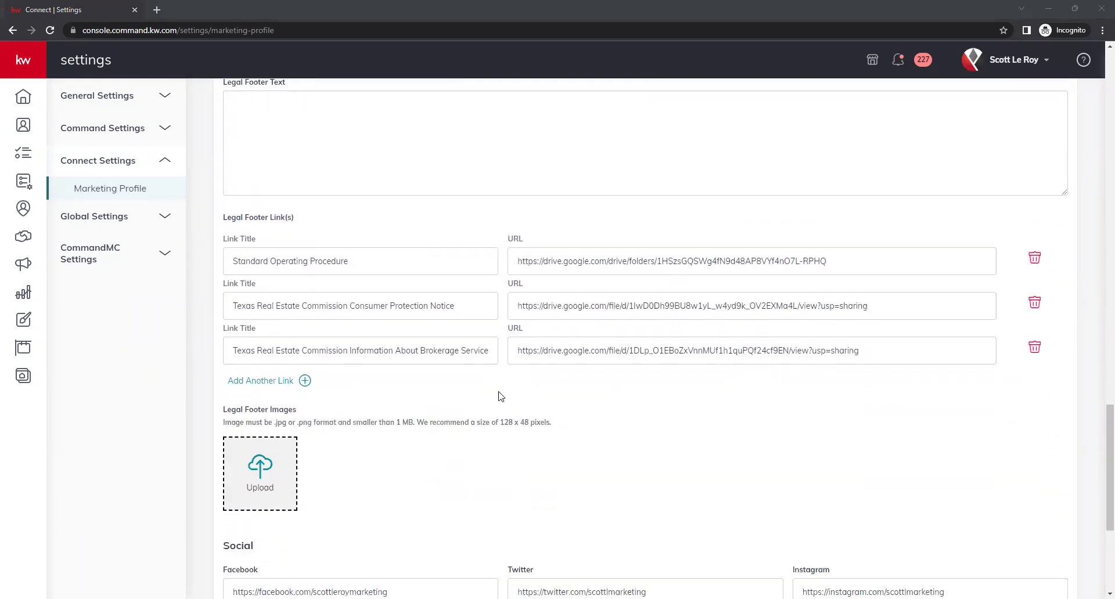
scroll(508, 407, up, 1)
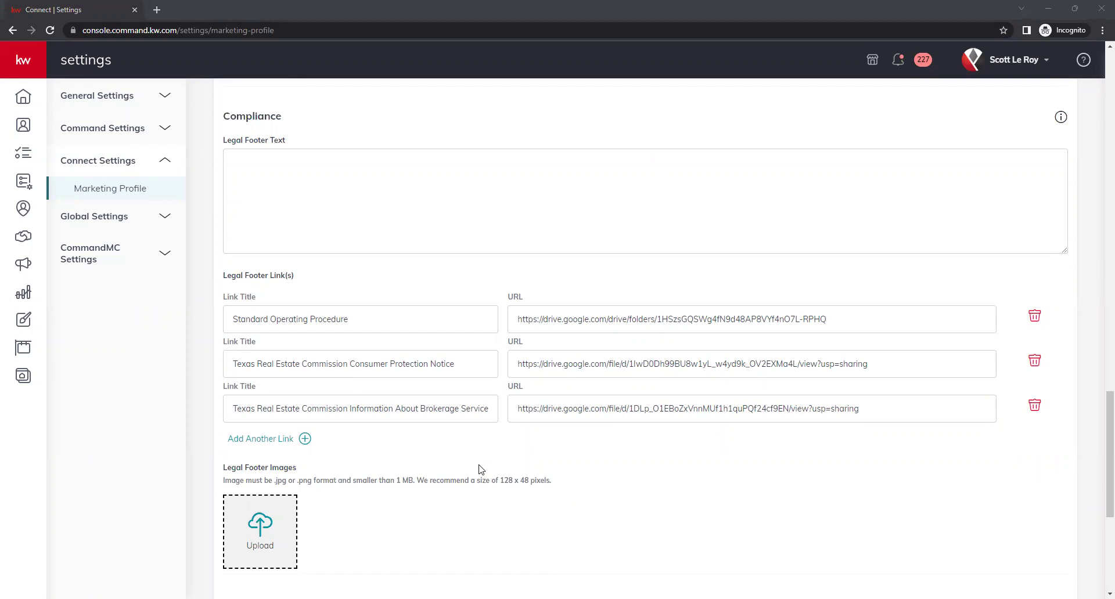
click(249, 442)
scroll(428, 515, down, 1)
click(327, 396)
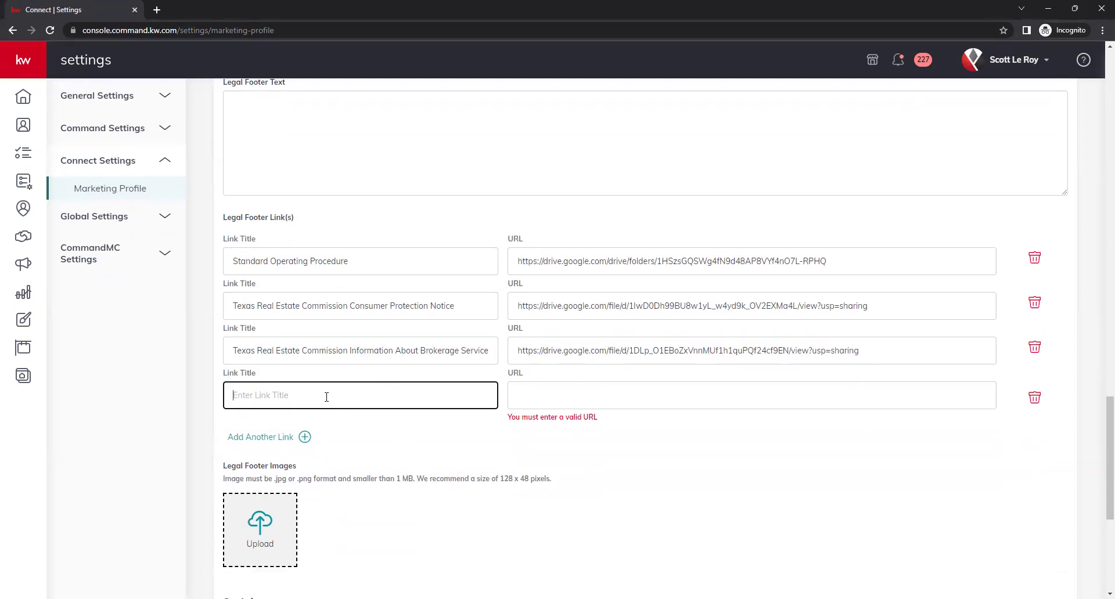
click(594, 403)
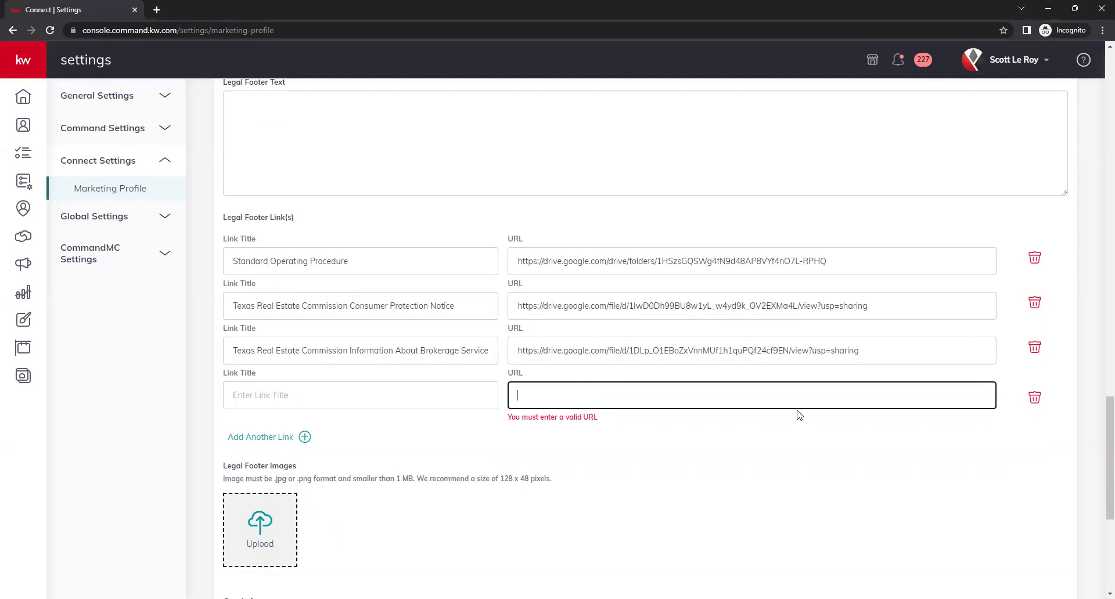
click(1034, 398)
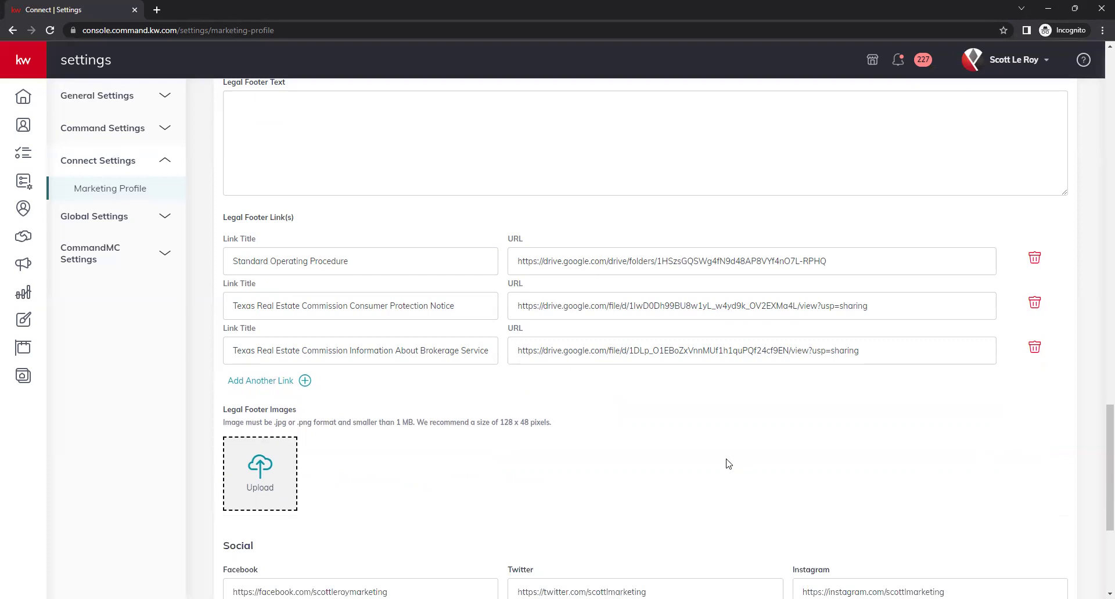
scroll(598, 396, down, 1)
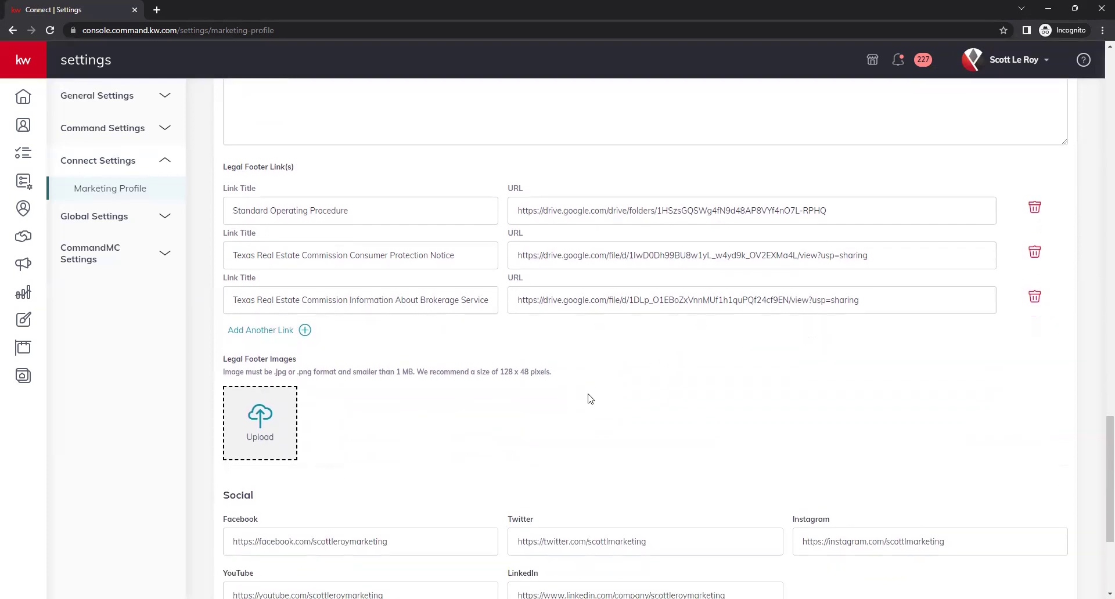
scroll(545, 458, down, 3)
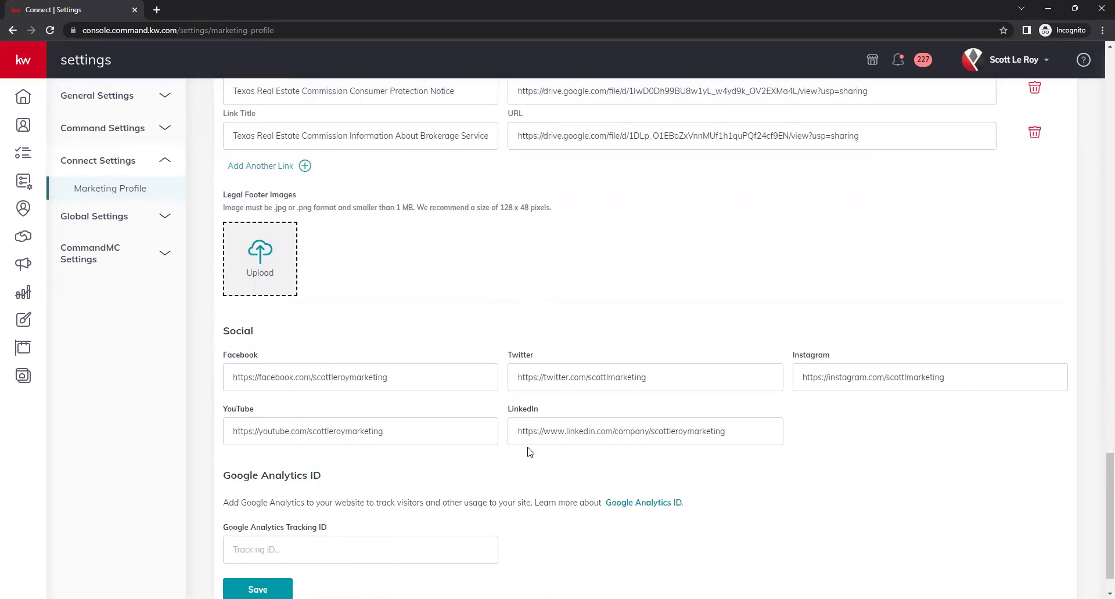
scroll(458, 405, up, 3)
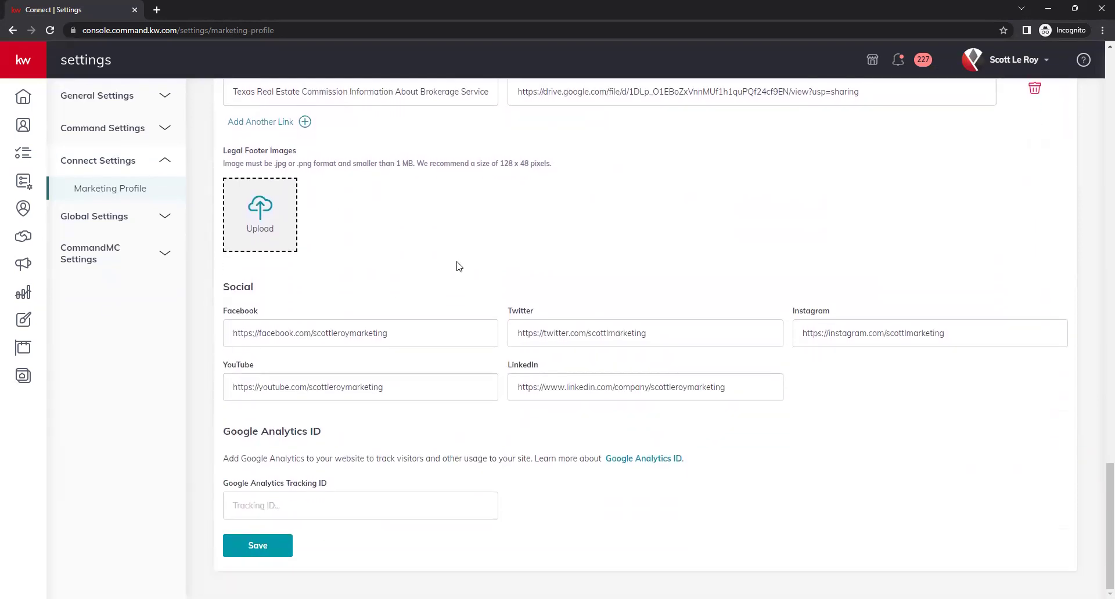
drag(499, 280, 553, 287)
click(530, 304)
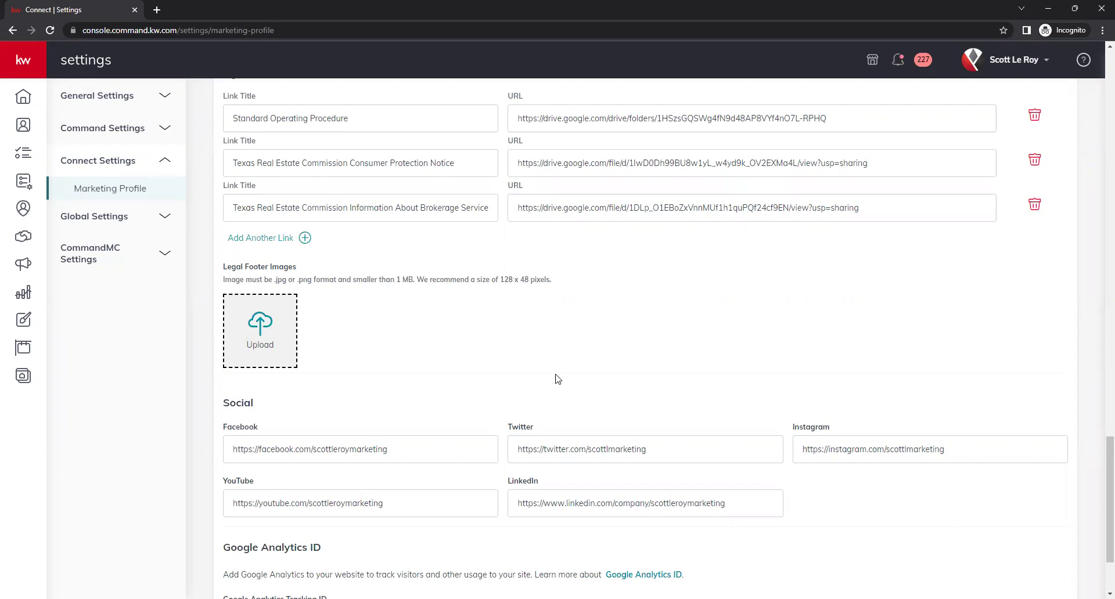
scroll(543, 378, down, 1)
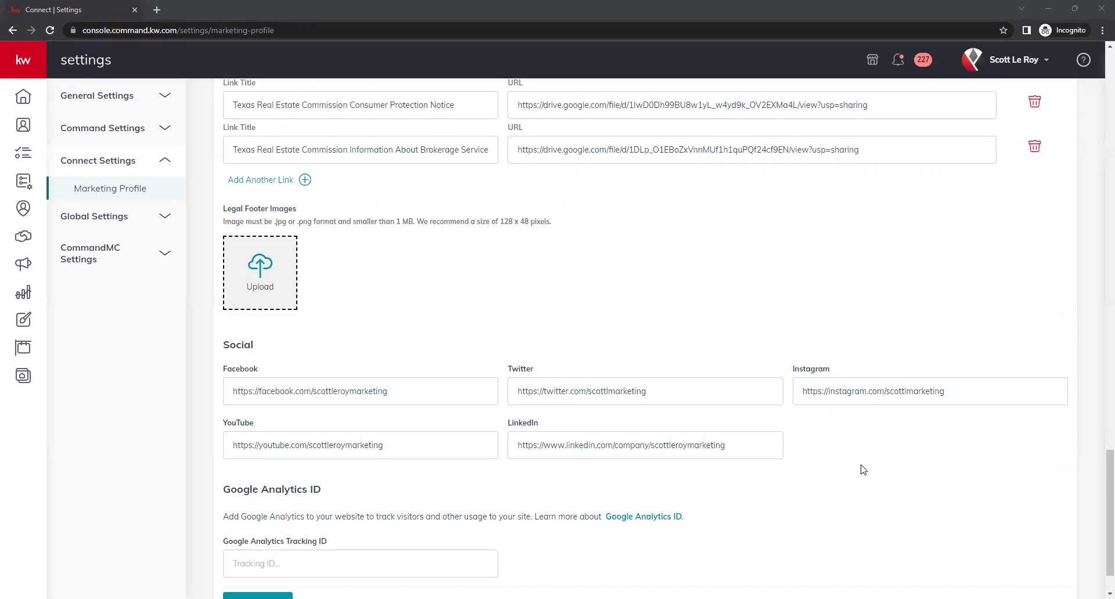
click(393, 388)
click(685, 399)
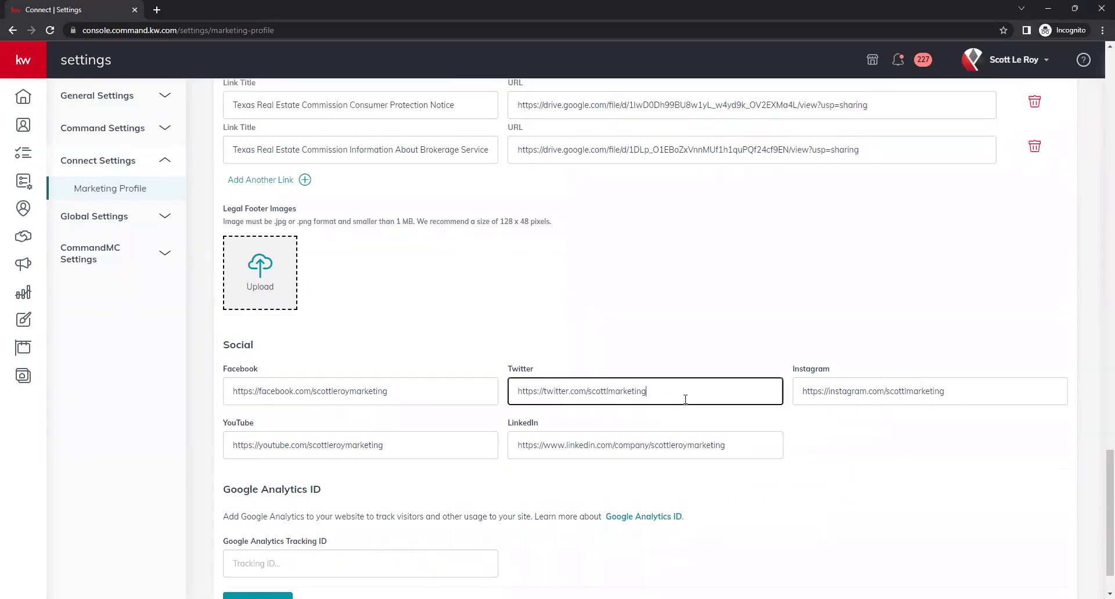
click(965, 404)
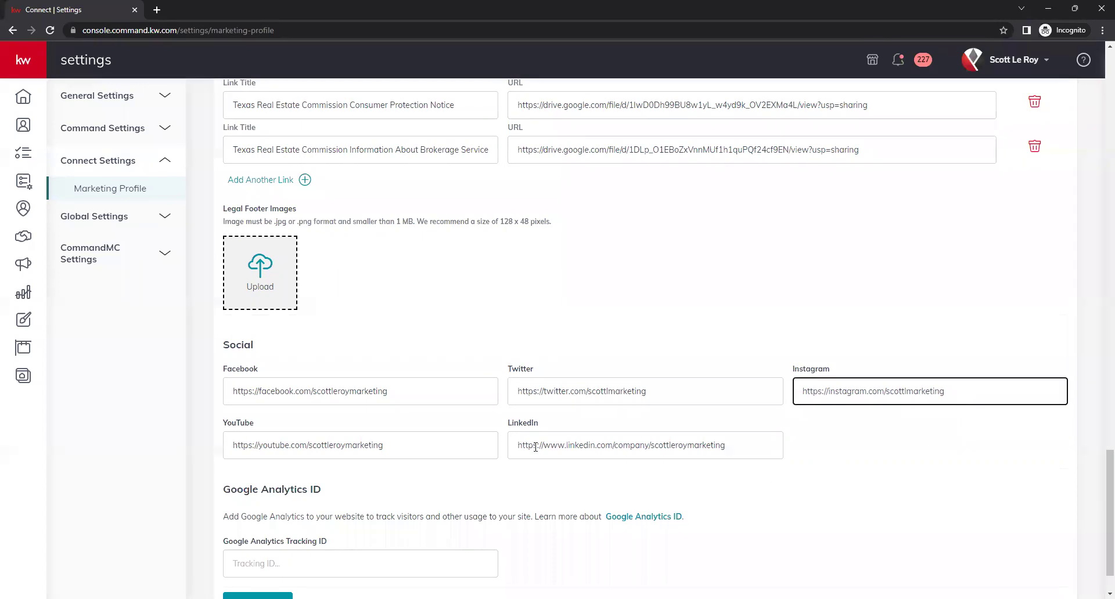
click(427, 447)
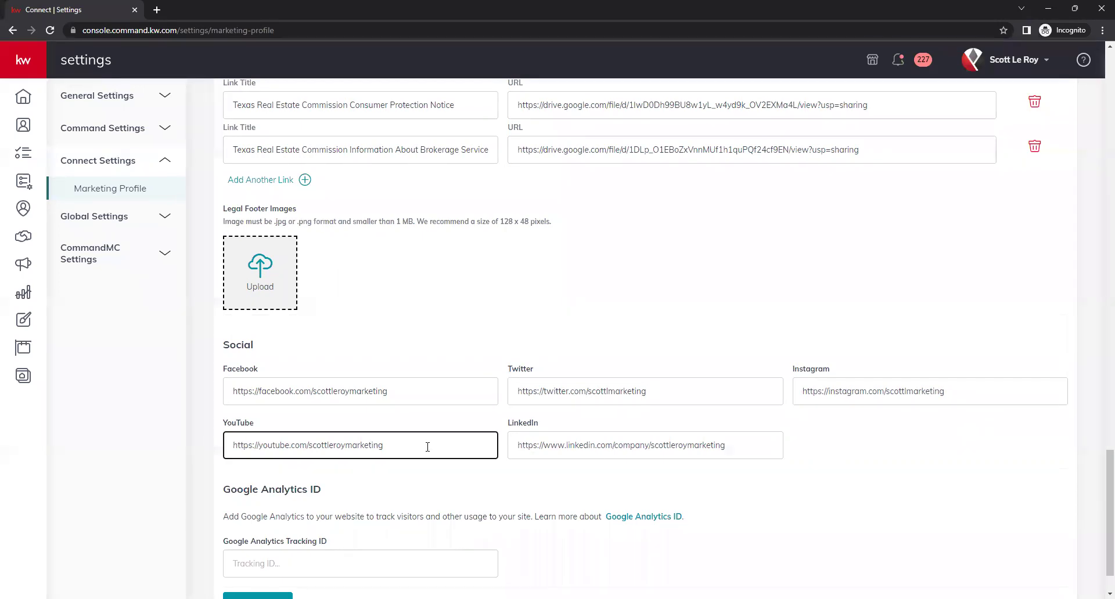
click(704, 448)
click(758, 486)
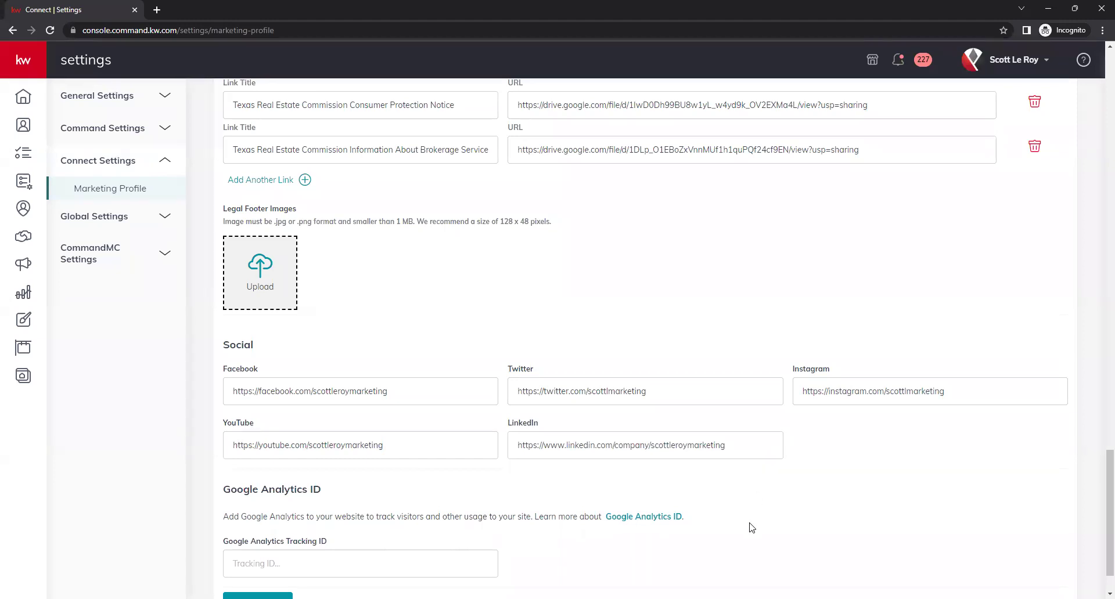
scroll(735, 490, down, 1)
scroll(724, 440, up, 2)
scroll(724, 441, down, 2)
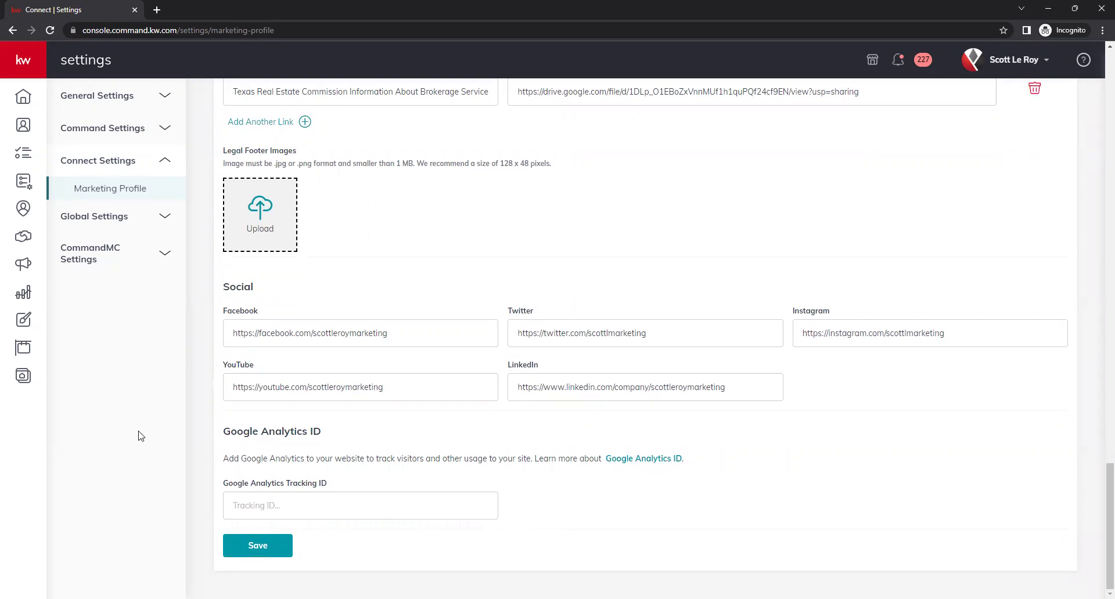
Save the Marketing Profile and close the 'successfully saved' confirmation
click(251, 548)
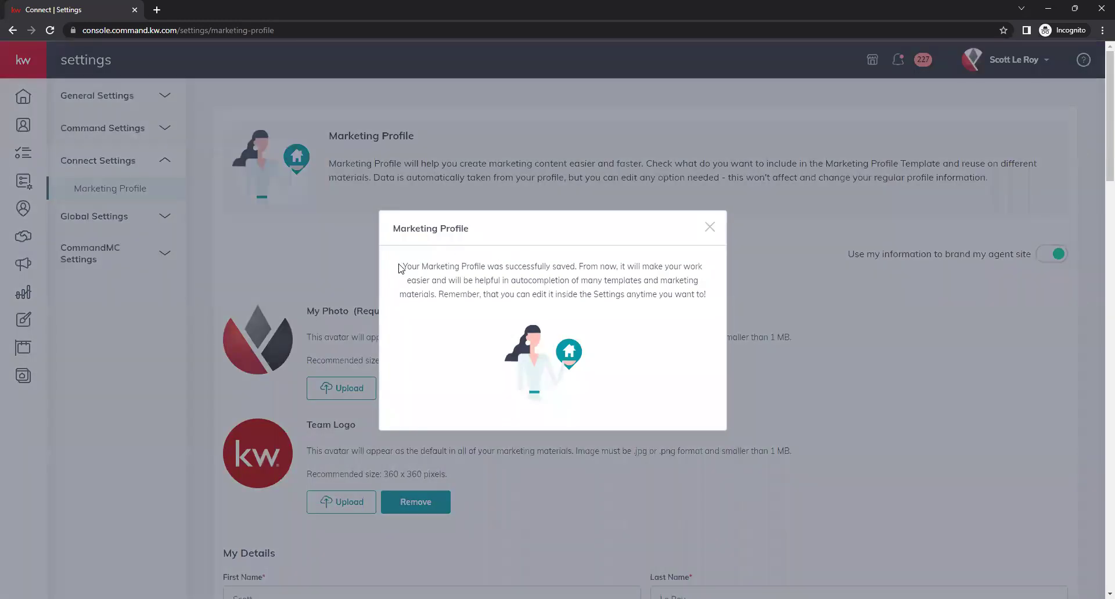
drag(403, 265, 638, 272)
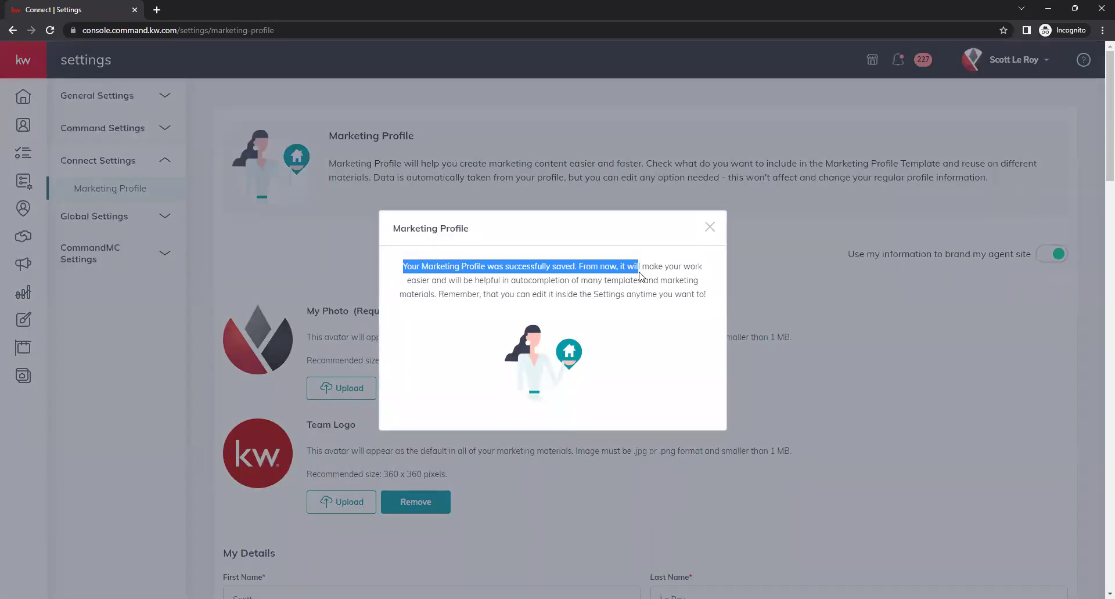
click(282, 292)
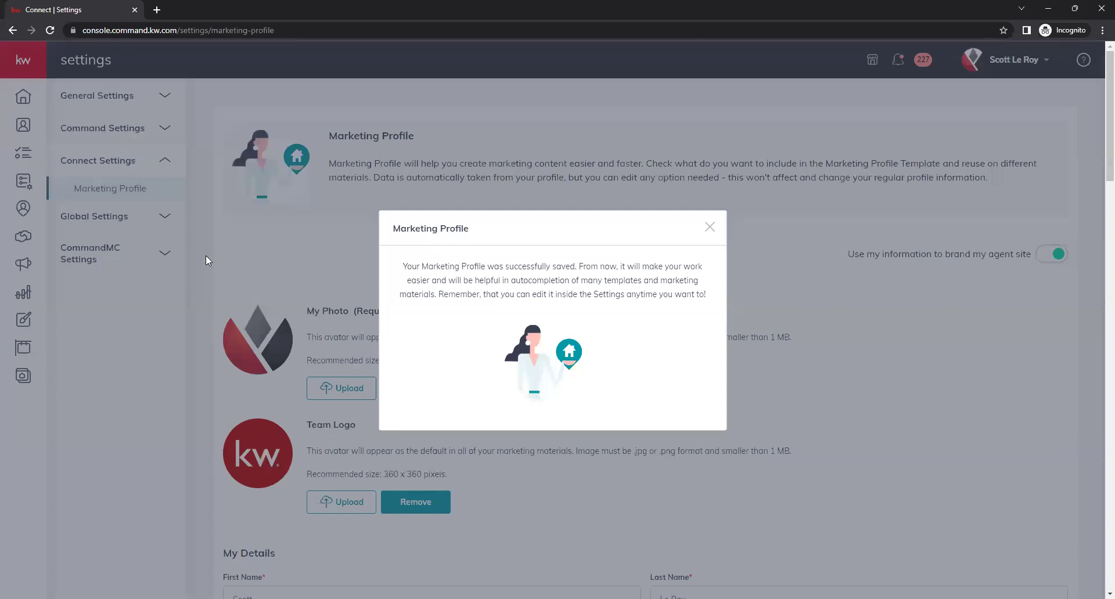
click(323, 260)
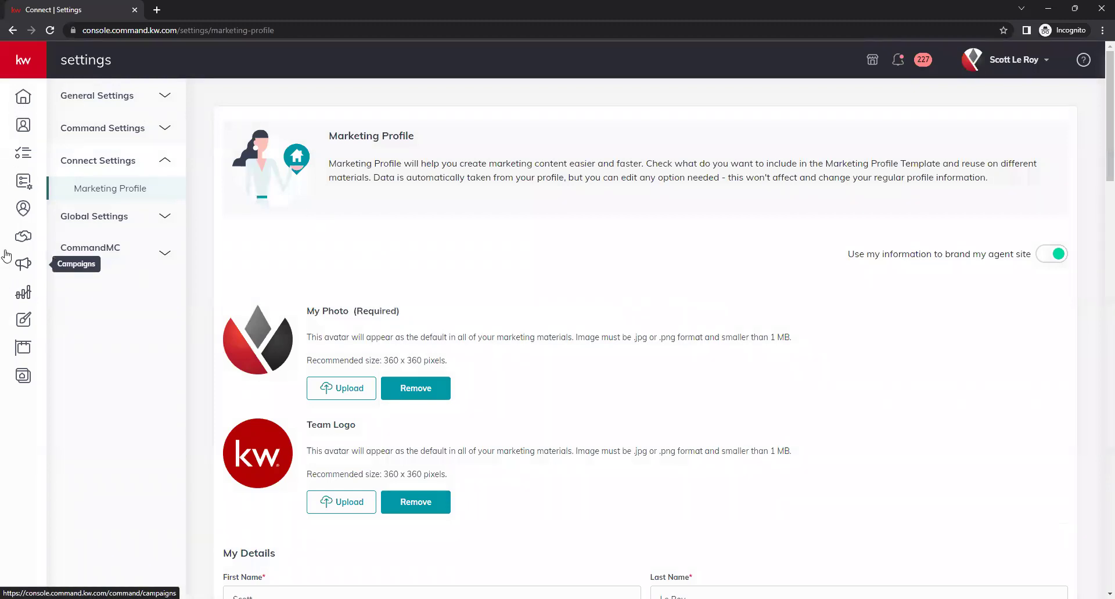
Expand the sidebar and go to Listings under My Listings
click(12, 59)
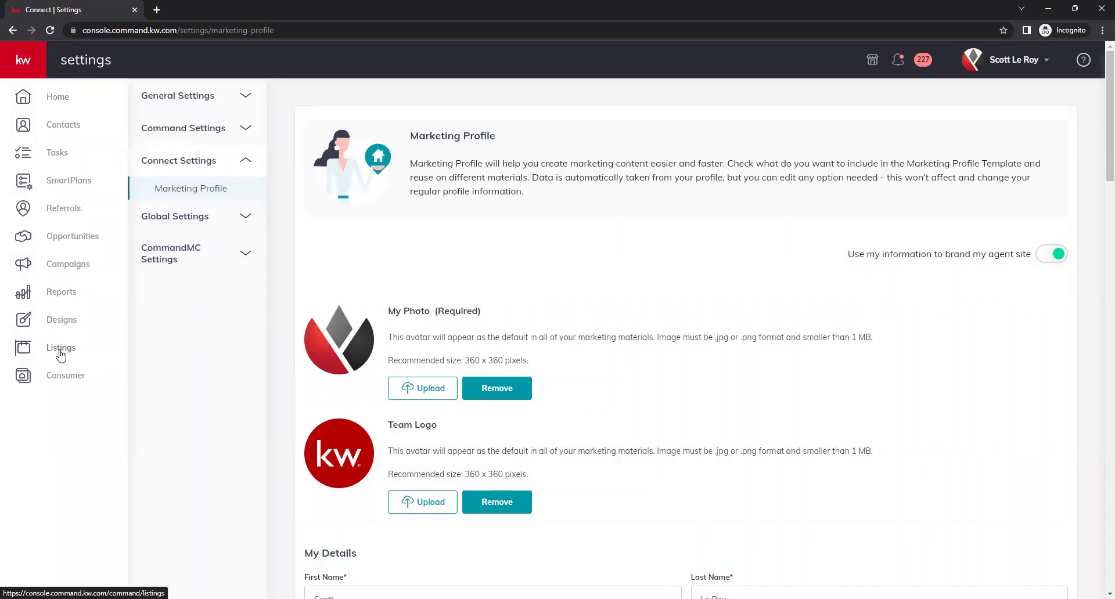
click(65, 360)
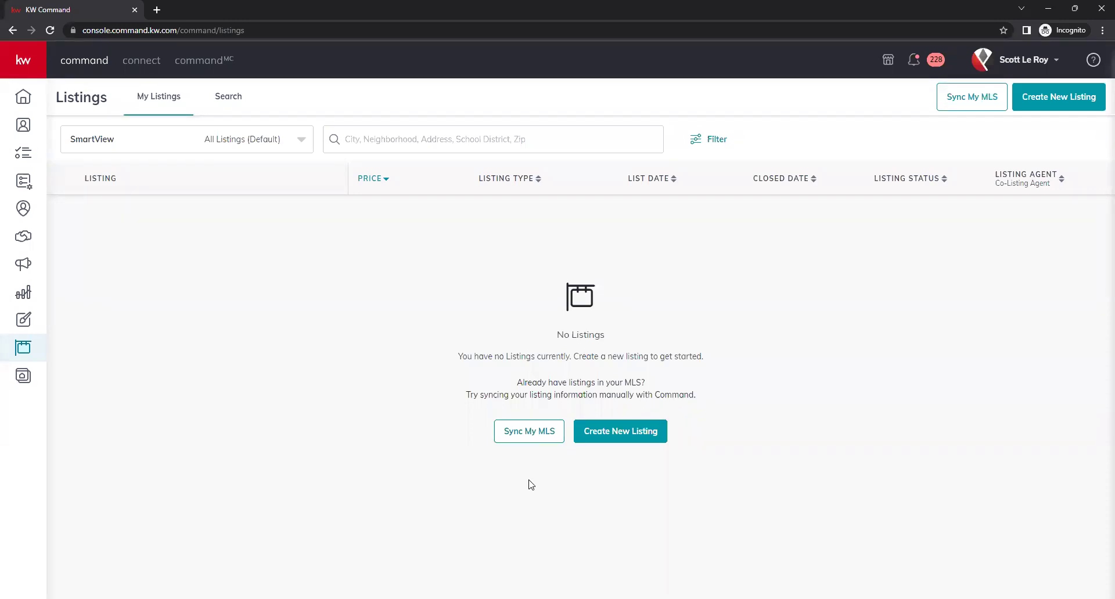
click(529, 440)
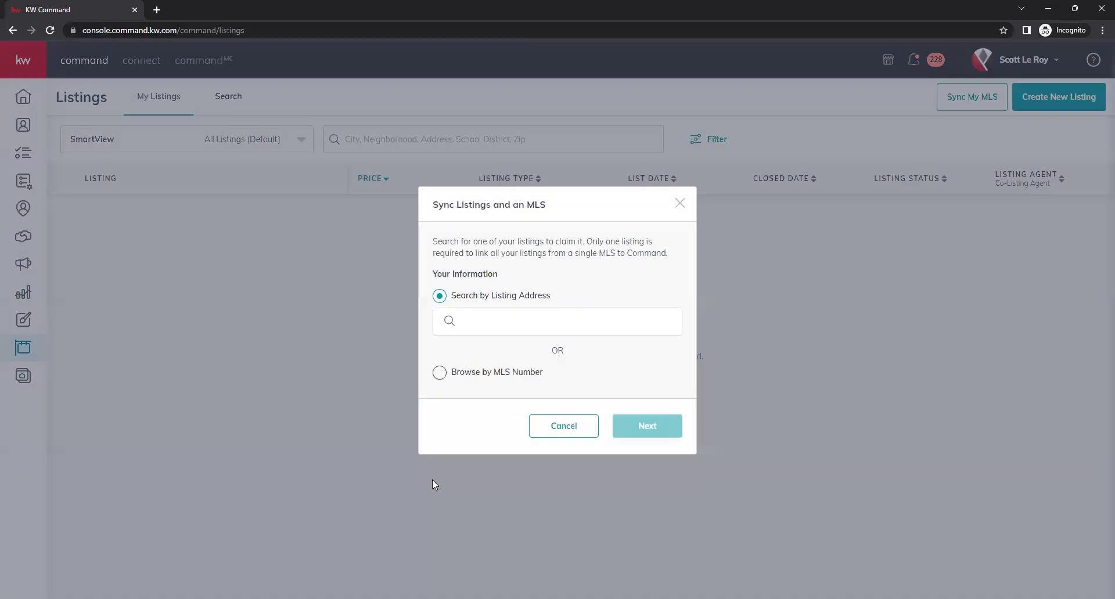
click(506, 315)
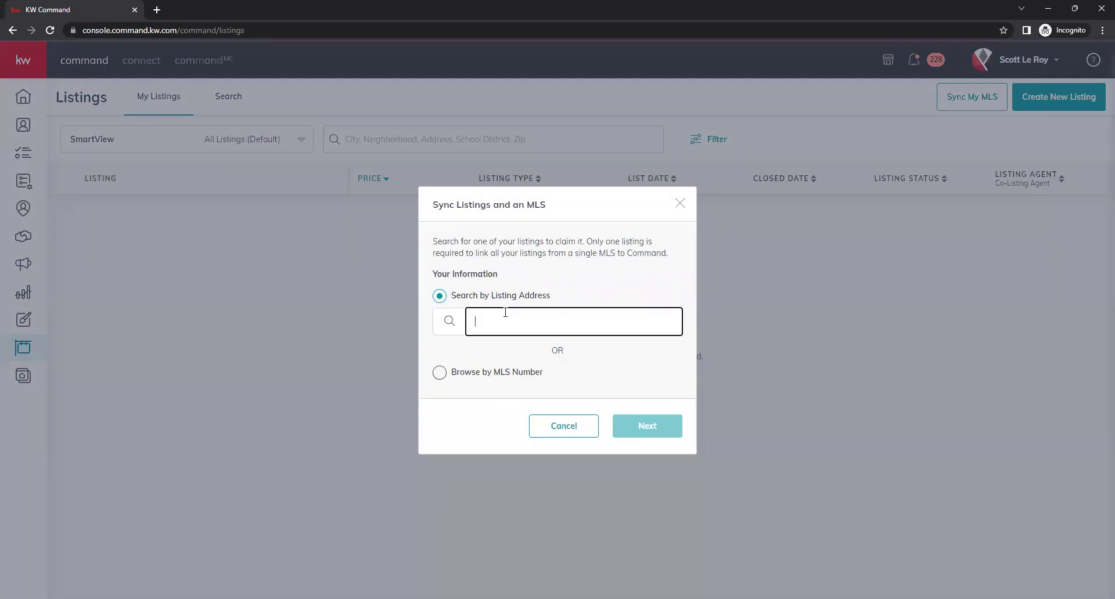
click(497, 351)
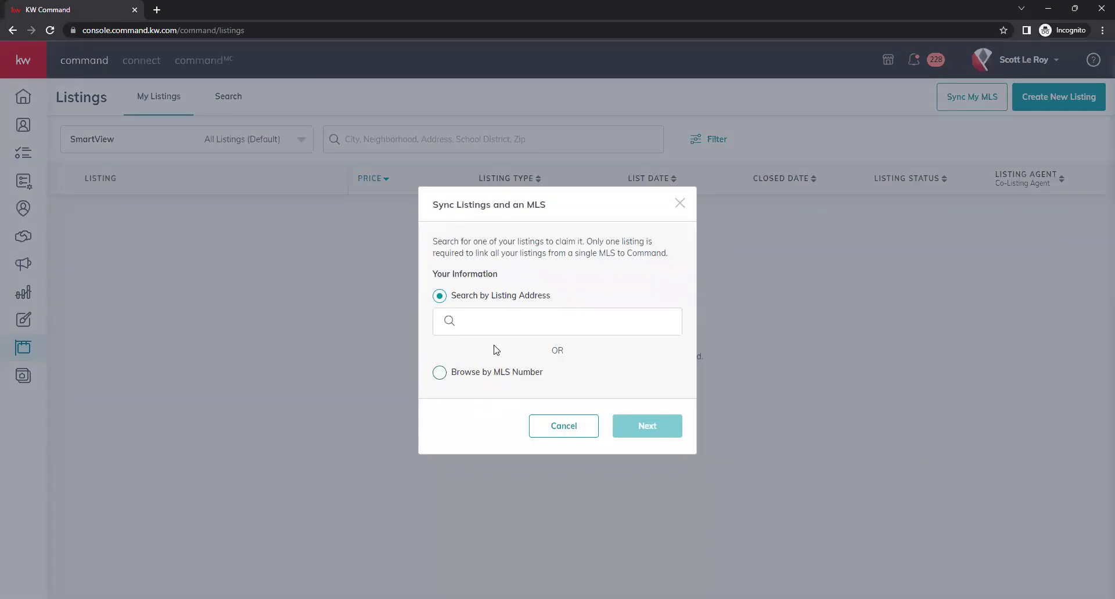
click(439, 373)
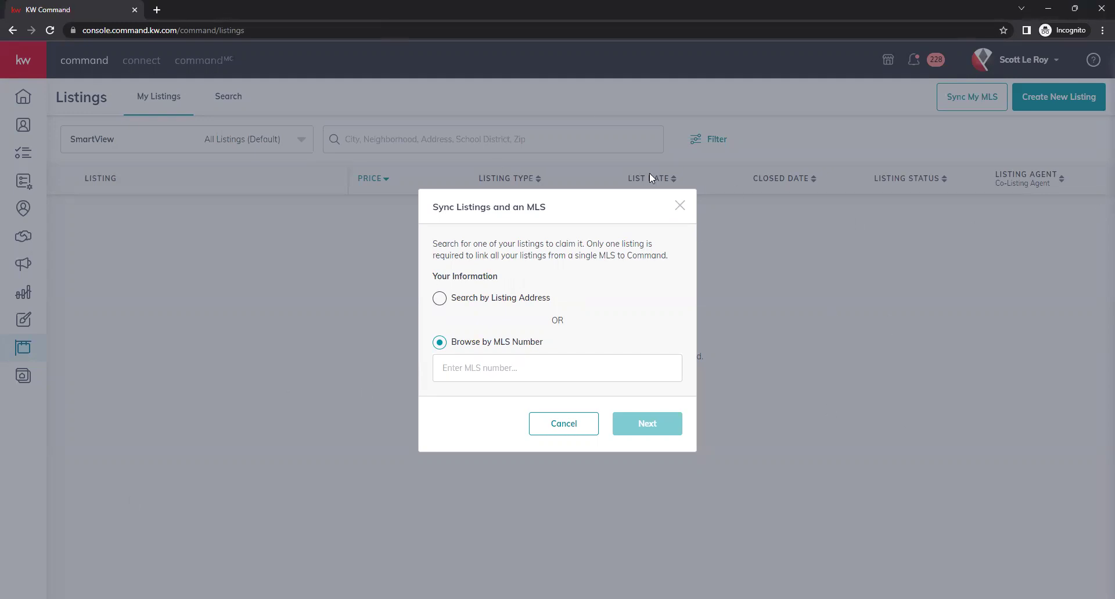
click(680, 206)
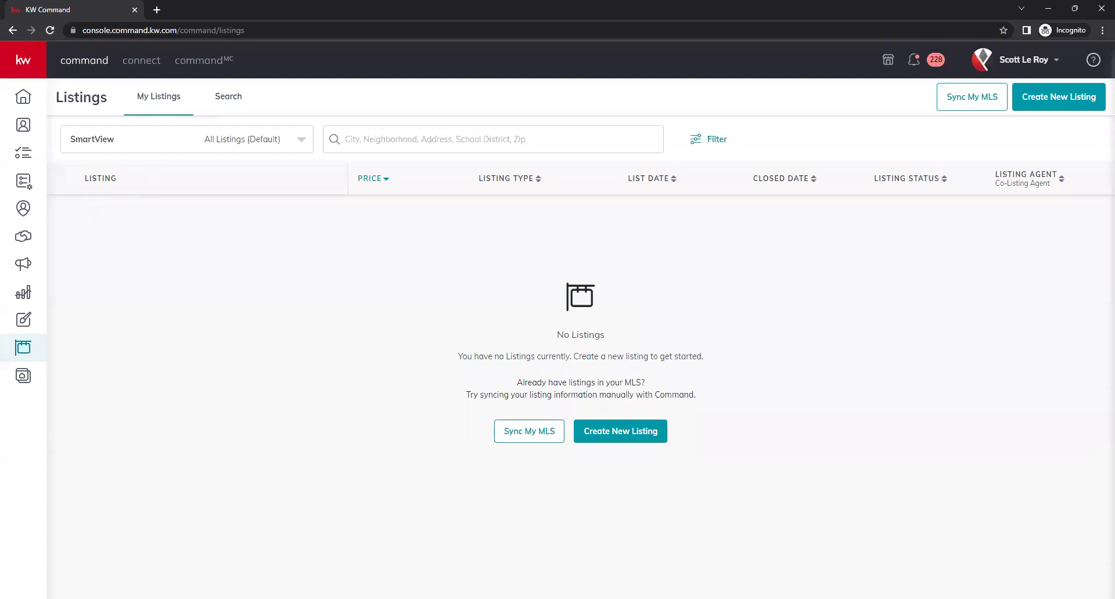
Open the listing Search map and check the search-by options without changing them
click(228, 108)
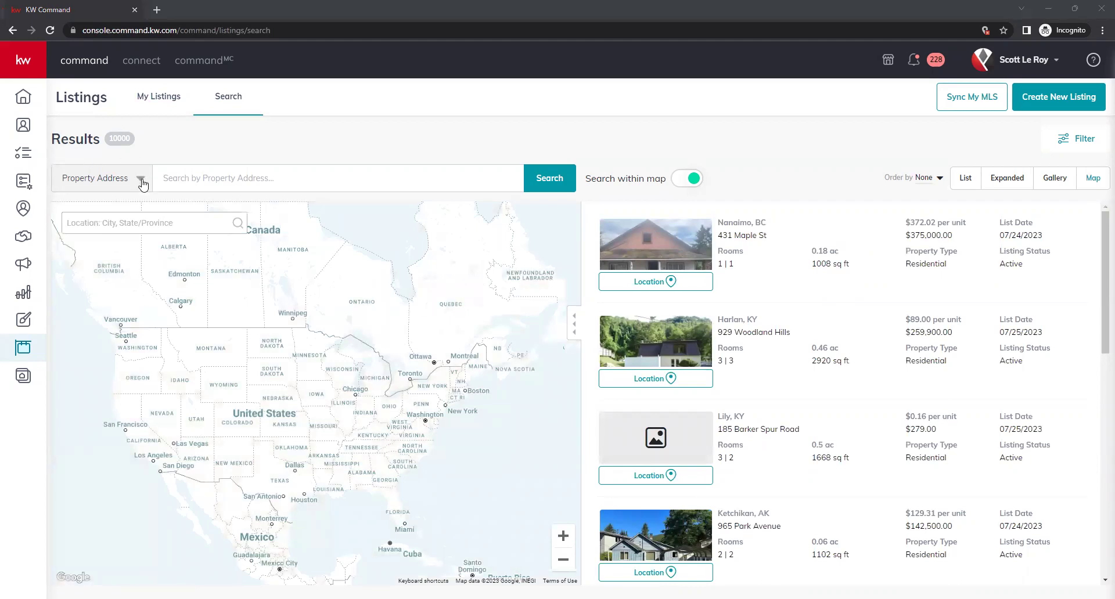
click(142, 180)
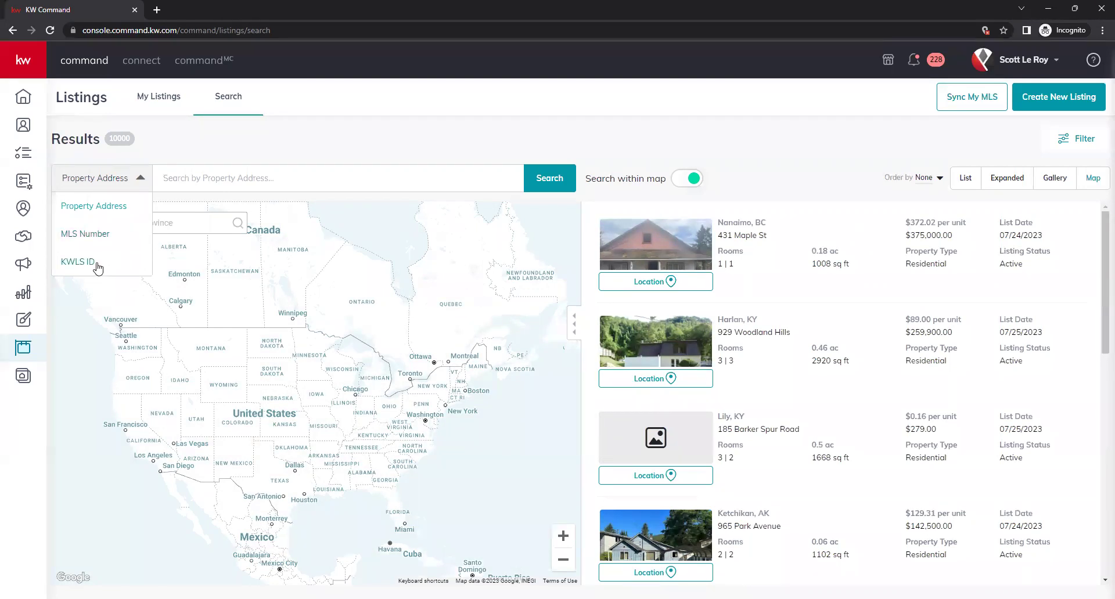
click(256, 201)
Pan and zoom the map to centre on Orlando, Florida
drag(361, 441, 365, 385)
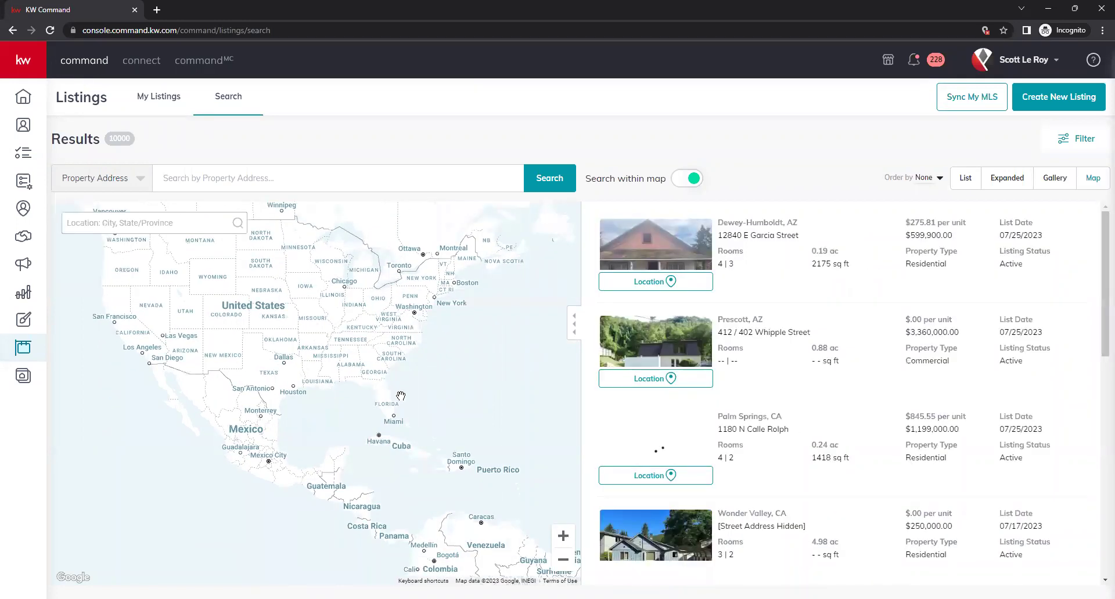
scroll(395, 406, up, 1)
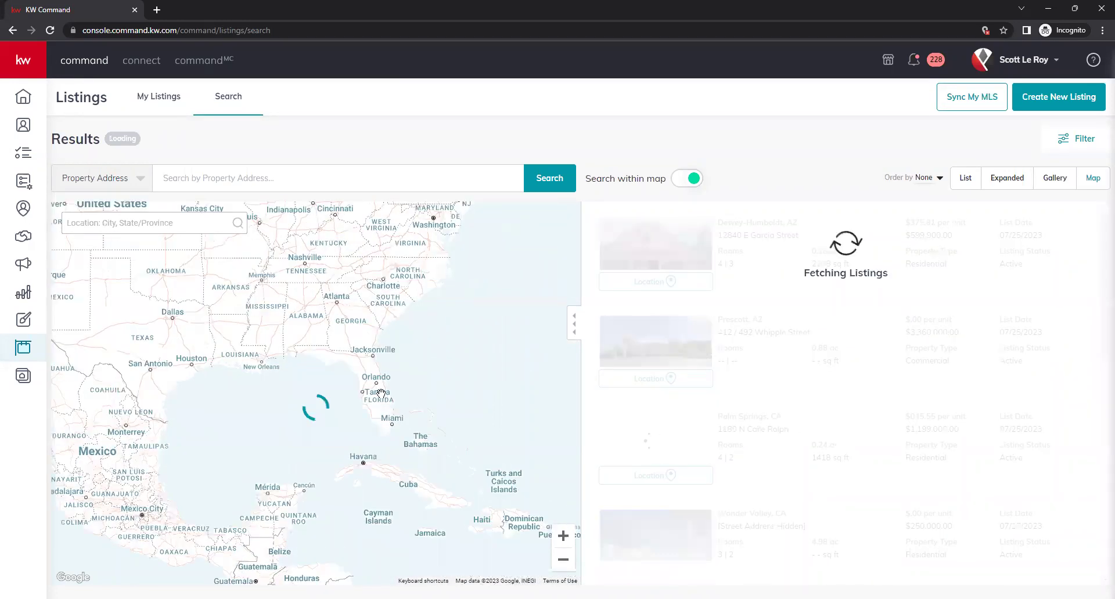
drag(371, 392, 367, 385)
scroll(363, 378, up, 3)
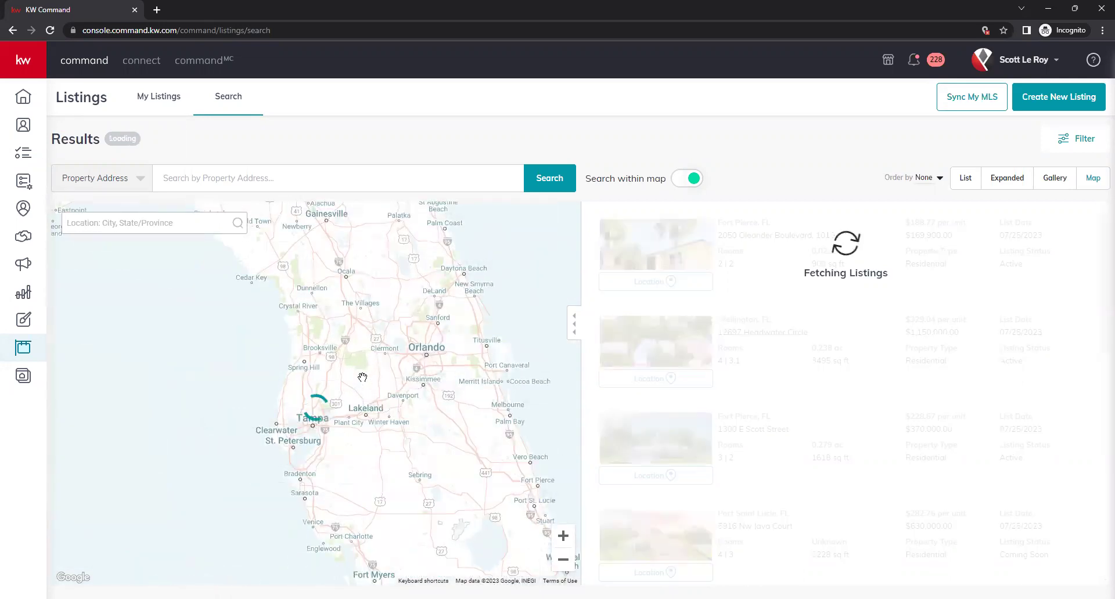
scroll(363, 369, up, 2)
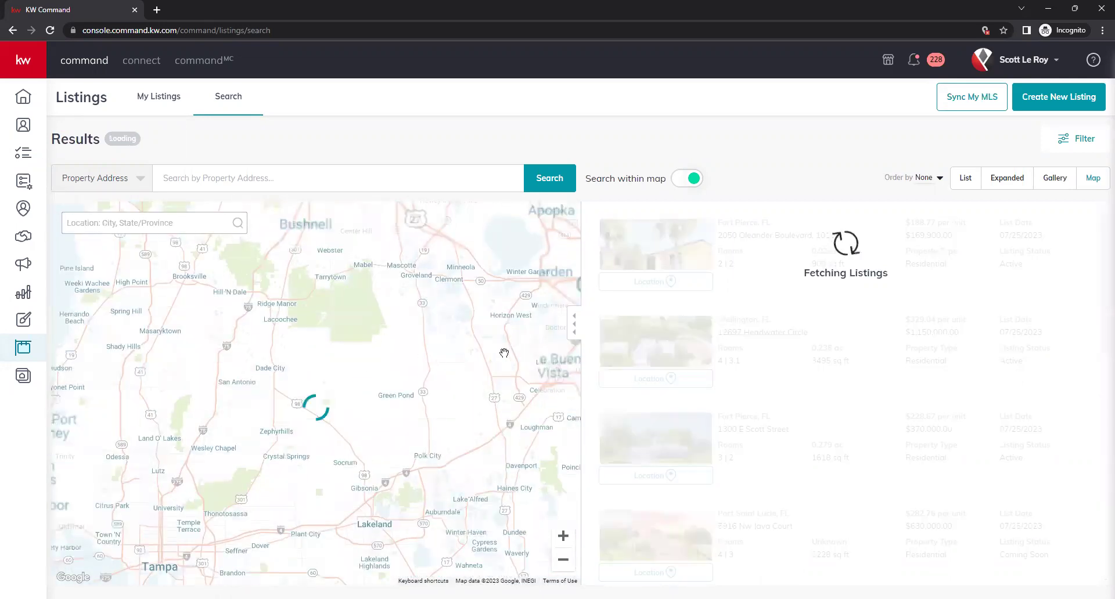
drag(498, 351, 302, 397)
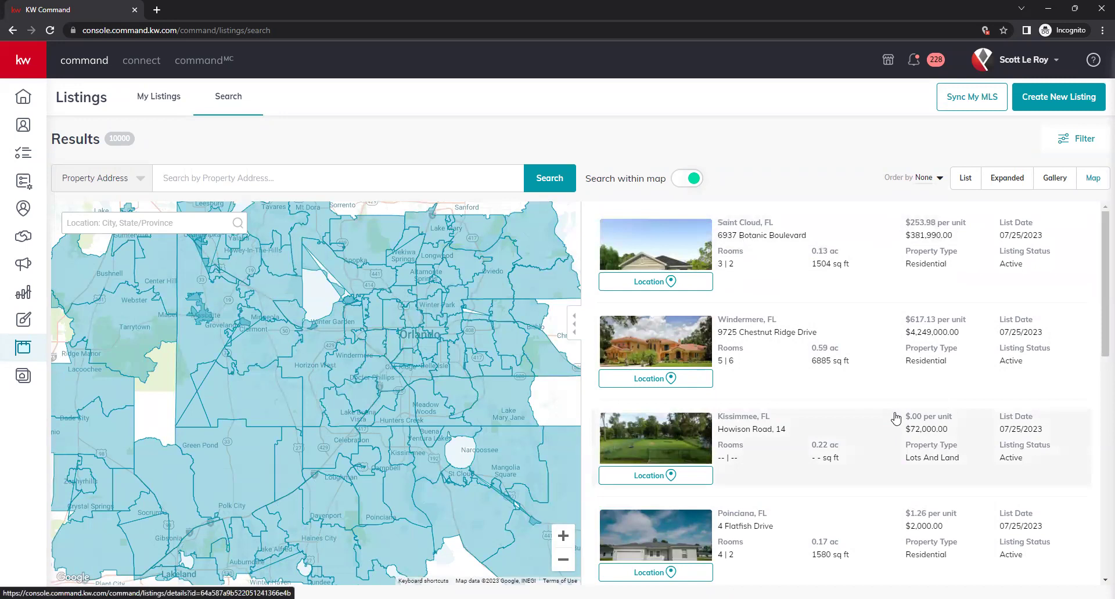
click(749, 325)
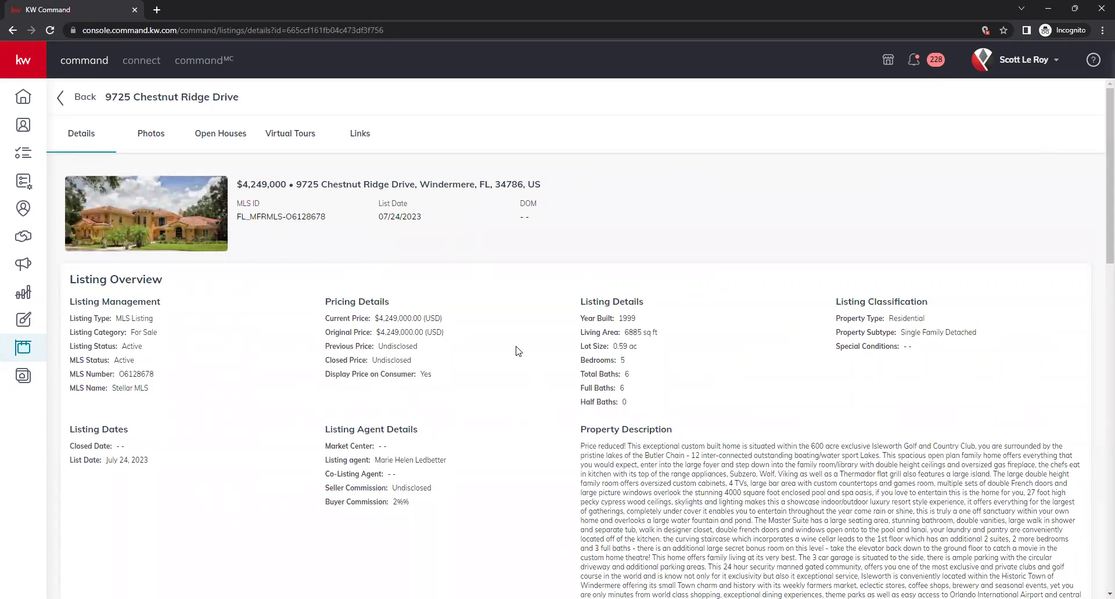
scroll(519, 352, down, 2)
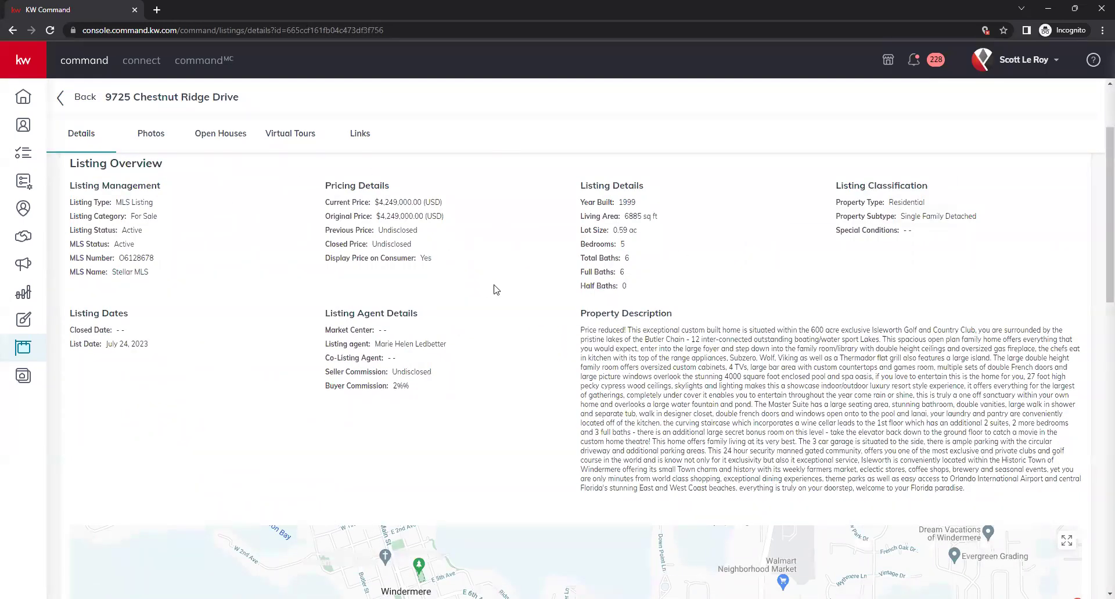
scroll(496, 289, down, 6)
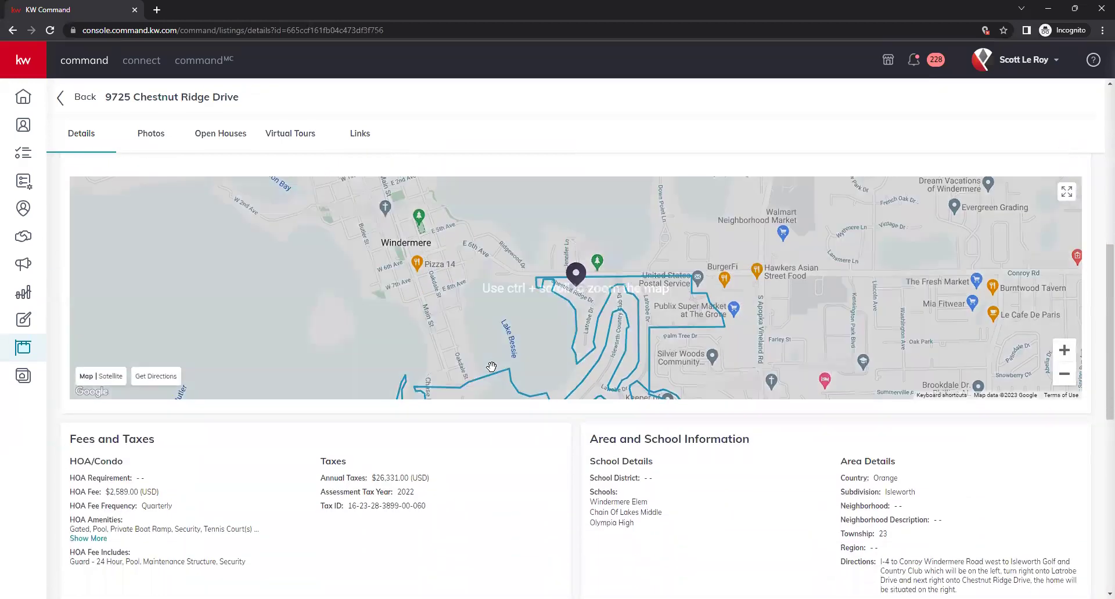
scroll(491, 367, down, 7)
scroll(498, 405, up, 15)
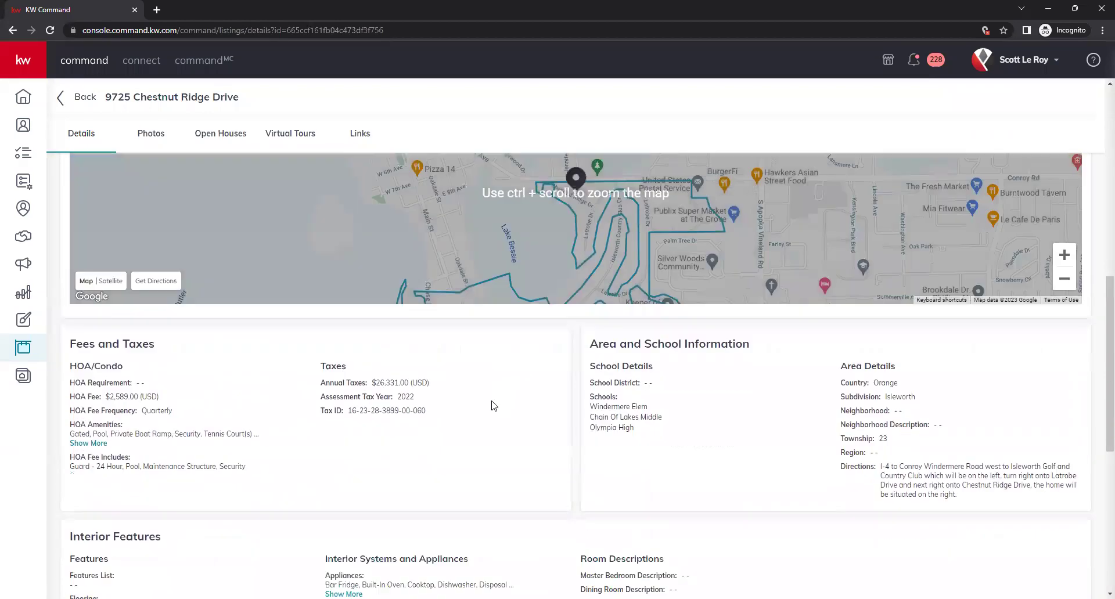
scroll(168, 322, up, 1)
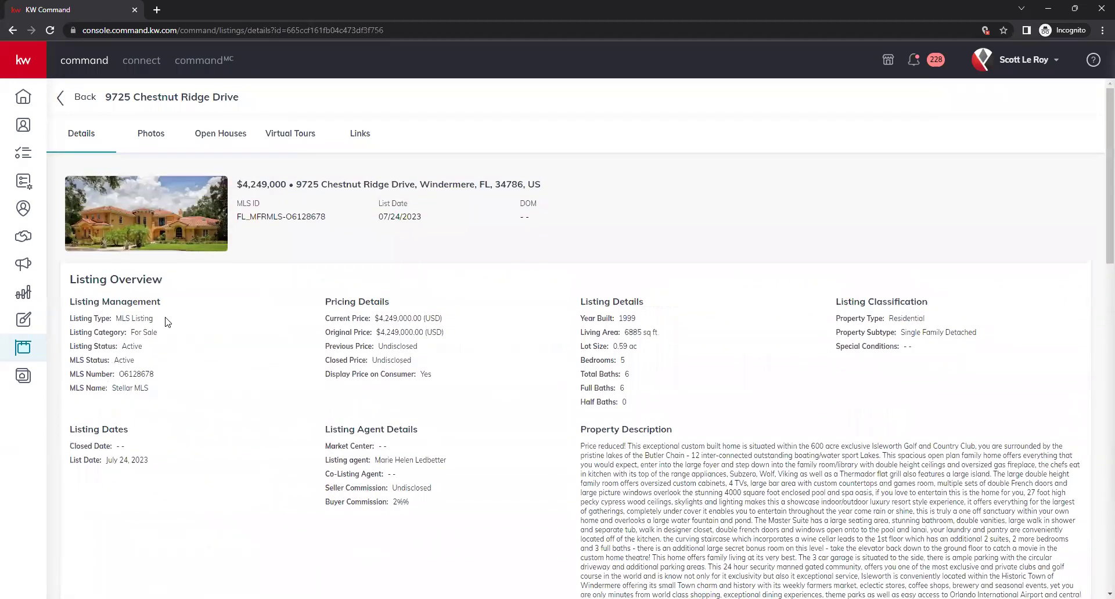
Review its Photos, Open Houses, Virtual Tours and Links tabs, then return to search results
click(150, 145)
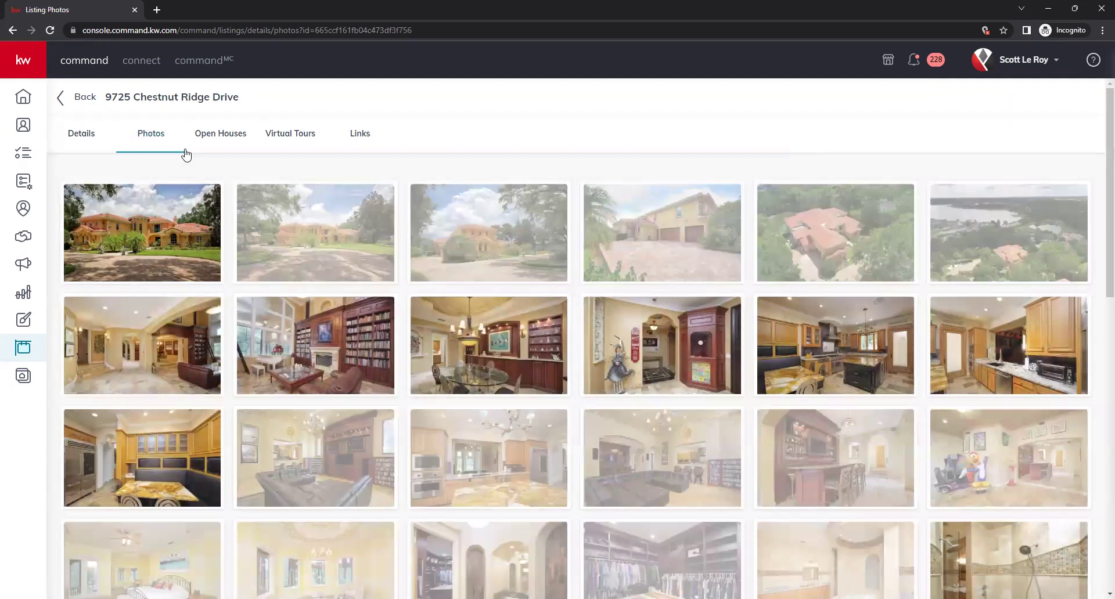
click(230, 147)
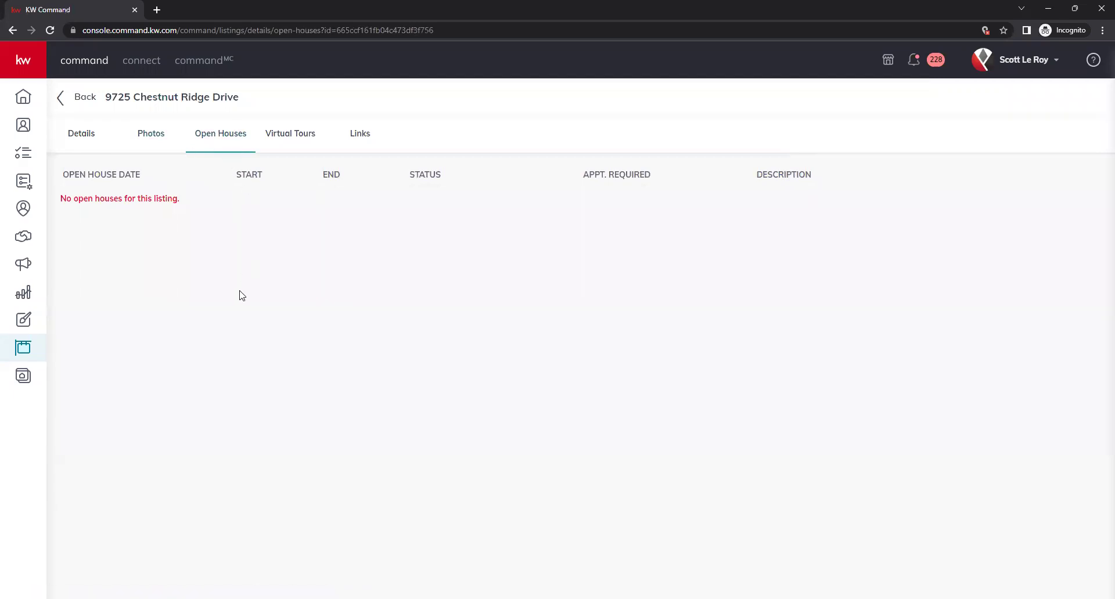
click(295, 145)
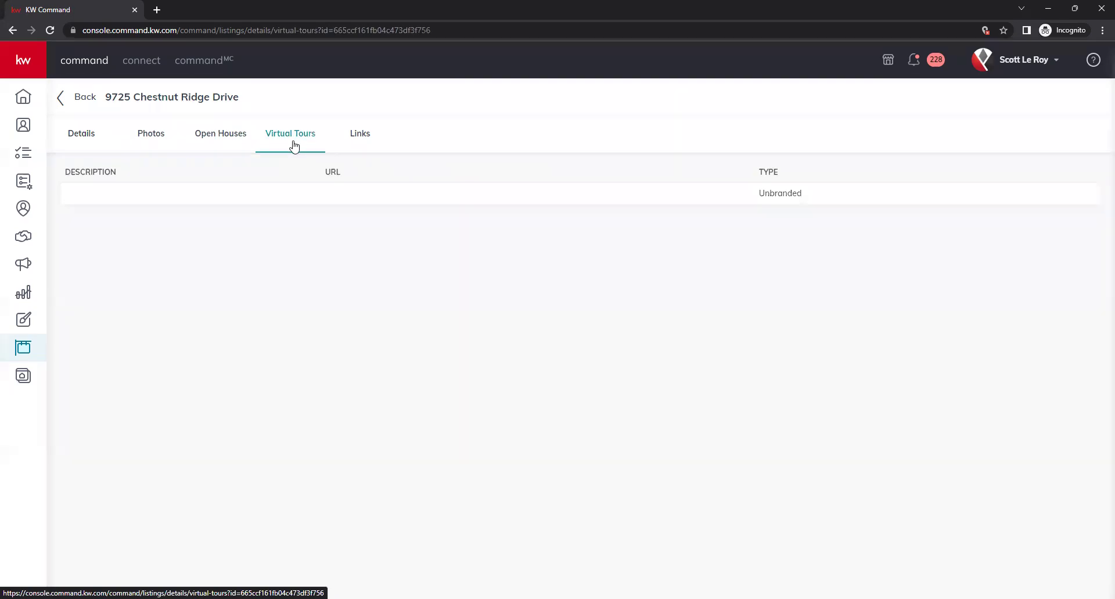
click(336, 155)
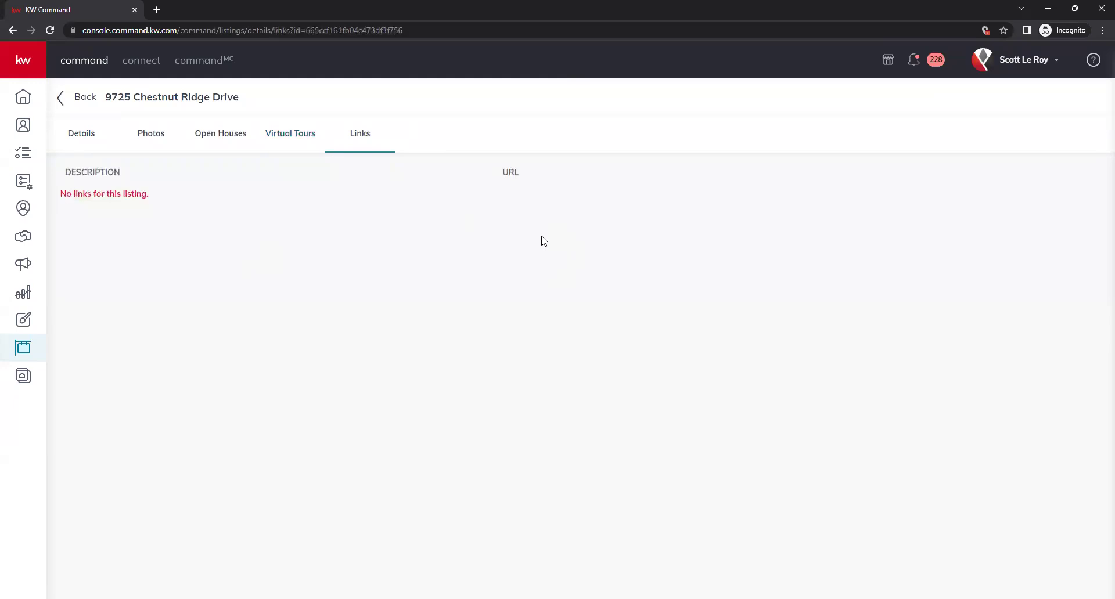
click(86, 135)
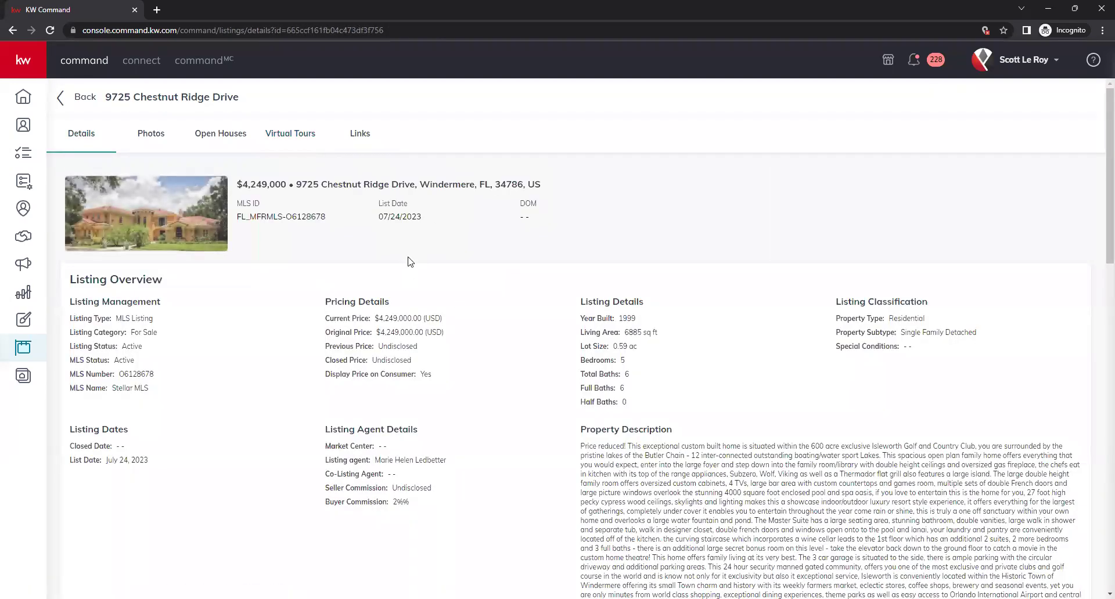
click(78, 97)
Deny the location request, pan the map over central Iowa, and show the sidebar section labels
click(239, 96)
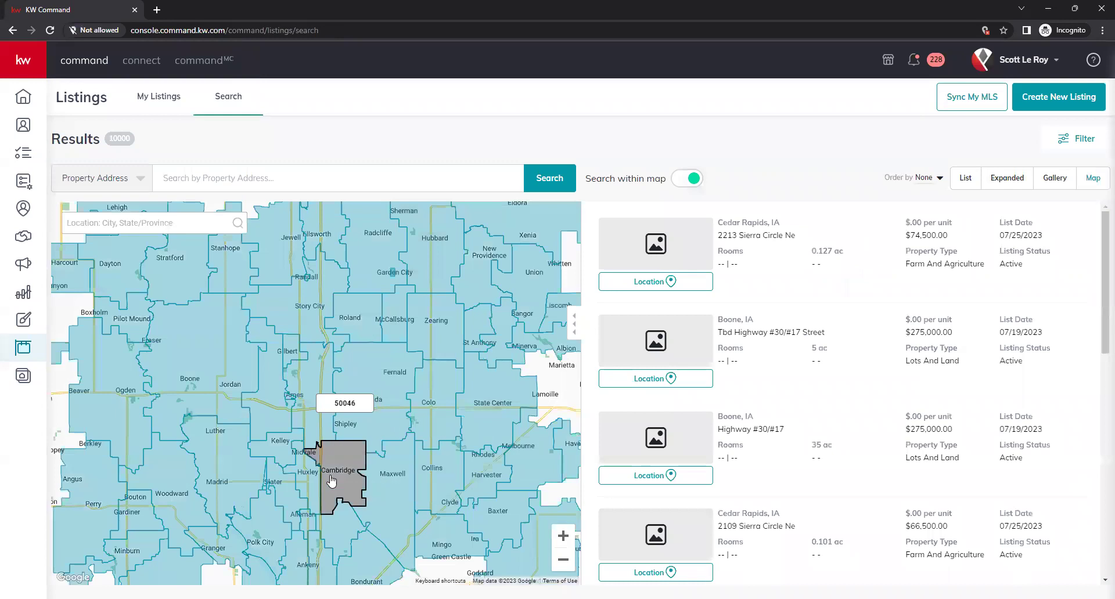
drag(400, 551, 284, 490)
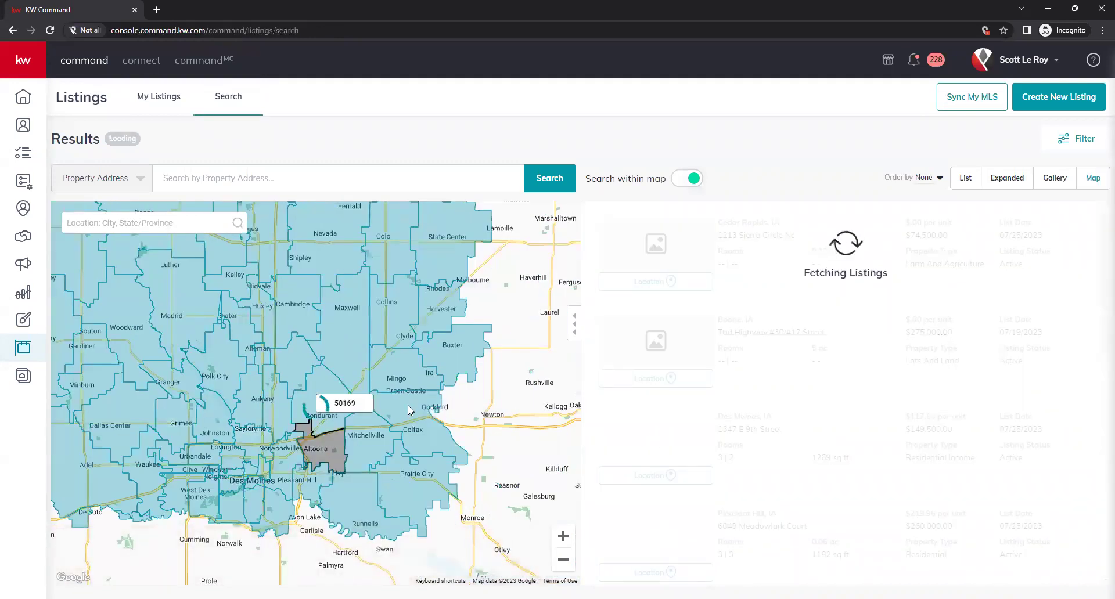
scroll(472, 395, down, 1)
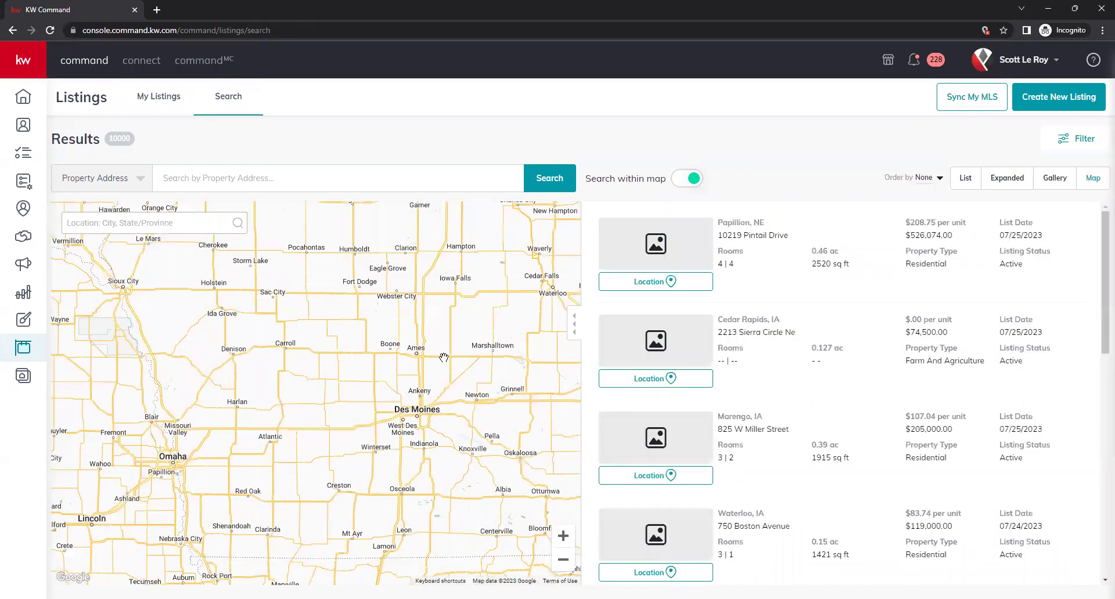
drag(451, 354, 408, 350)
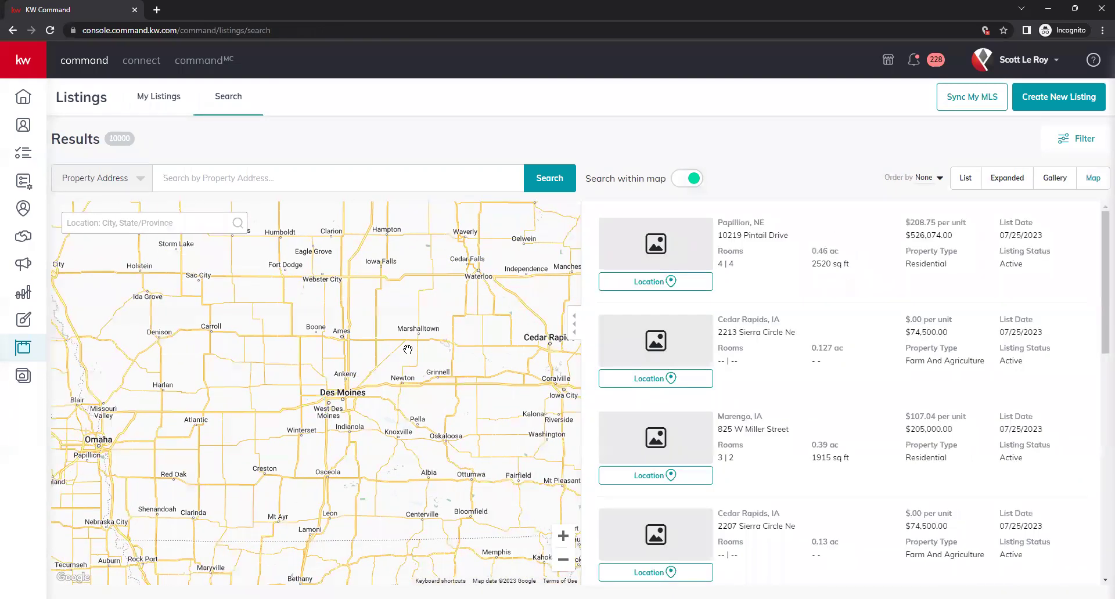
scroll(408, 349, down, 1)
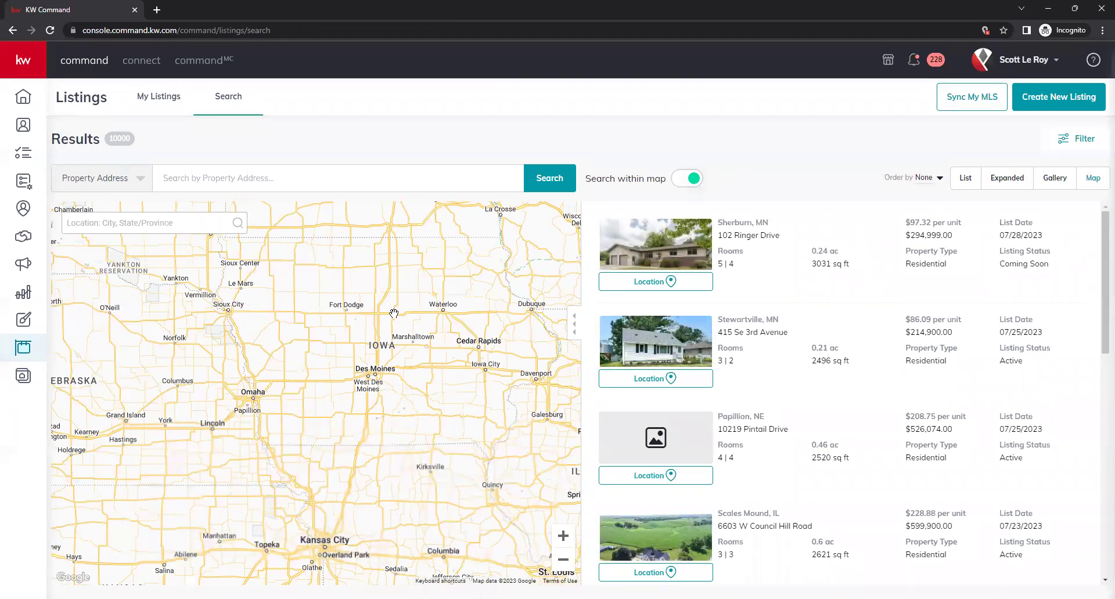
click(22, 68)
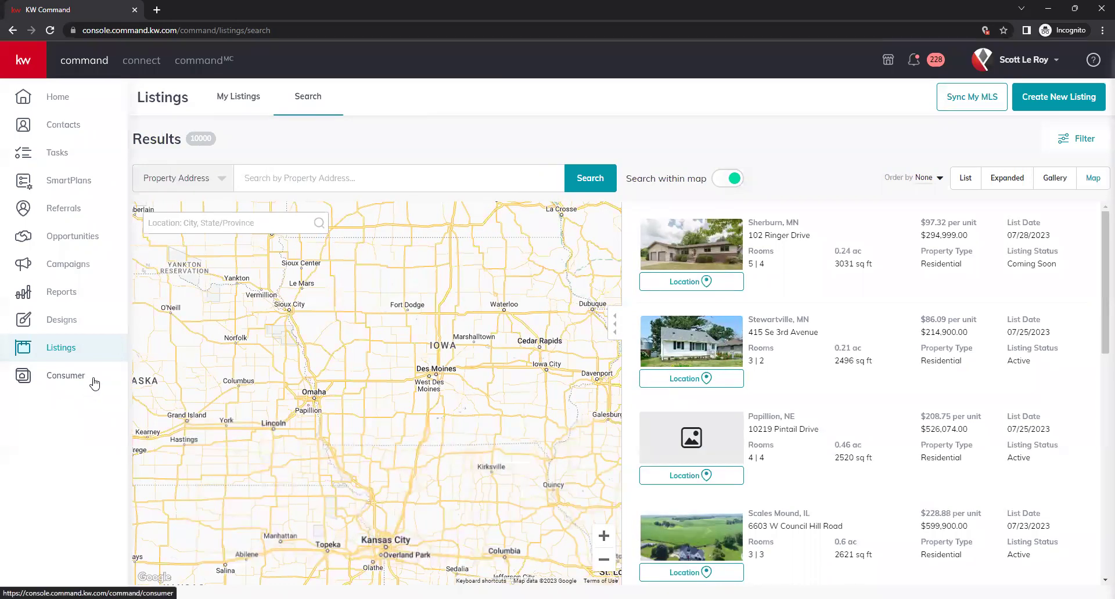
From Consumer, preview the live agent site and its pages in a new tab, then close it
click(64, 384)
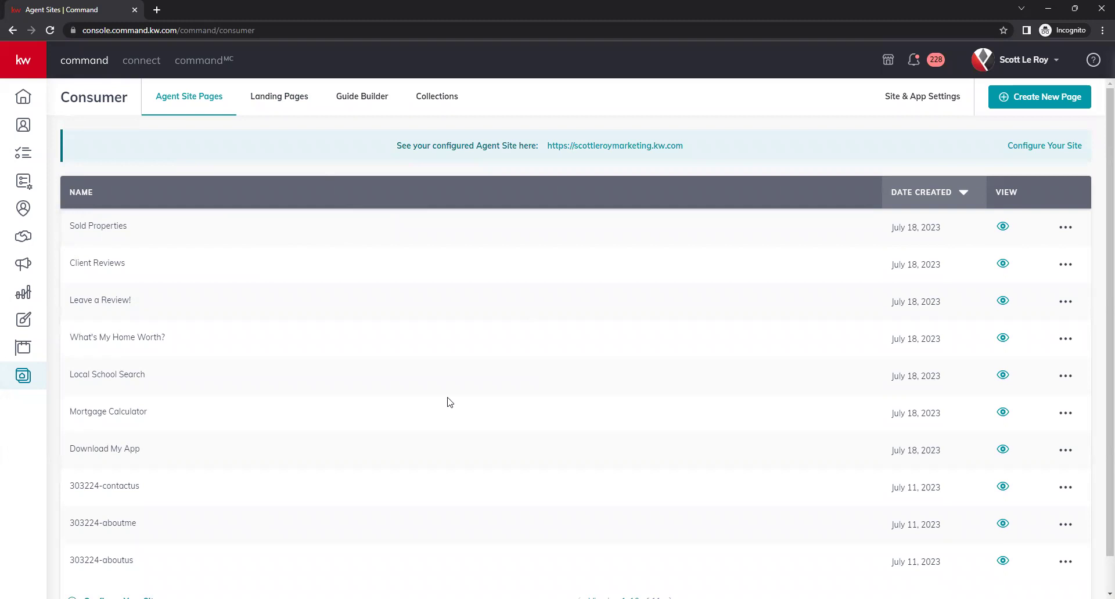
click(622, 147)
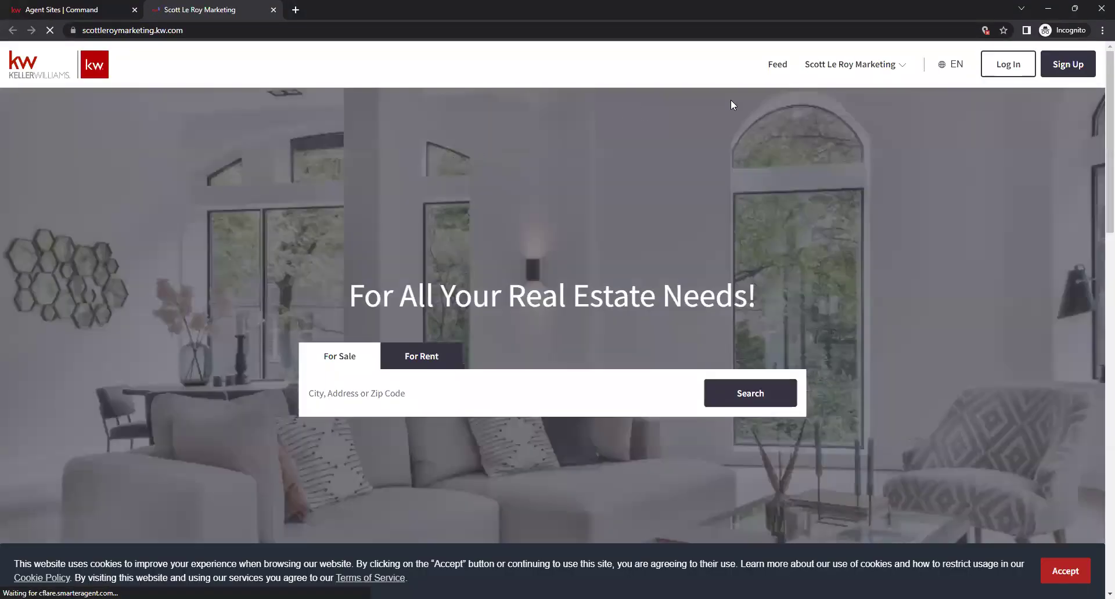
click(857, 67)
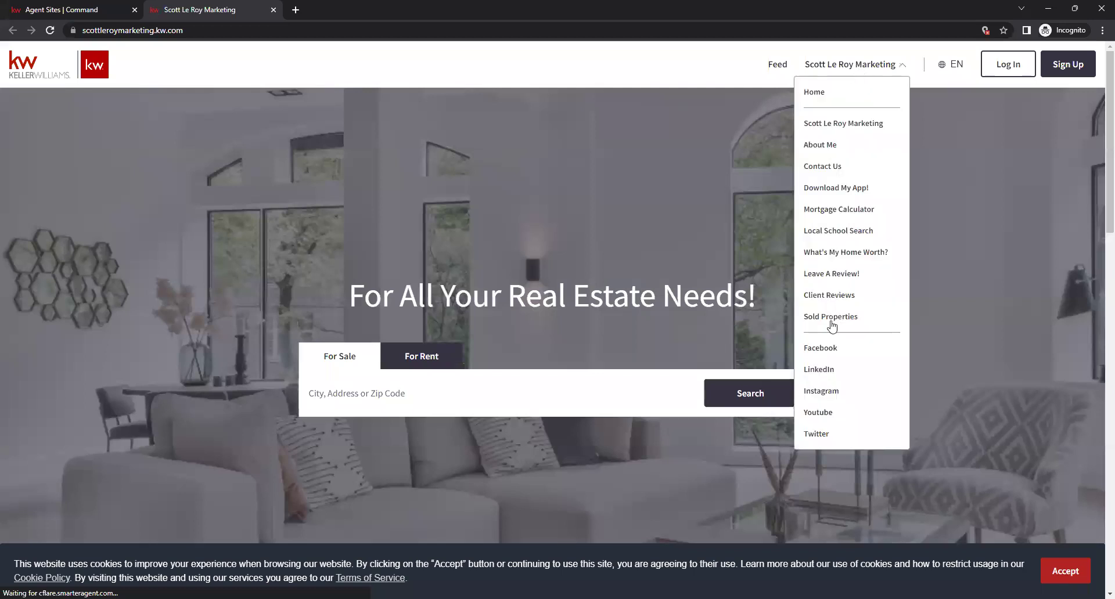
click(273, 9)
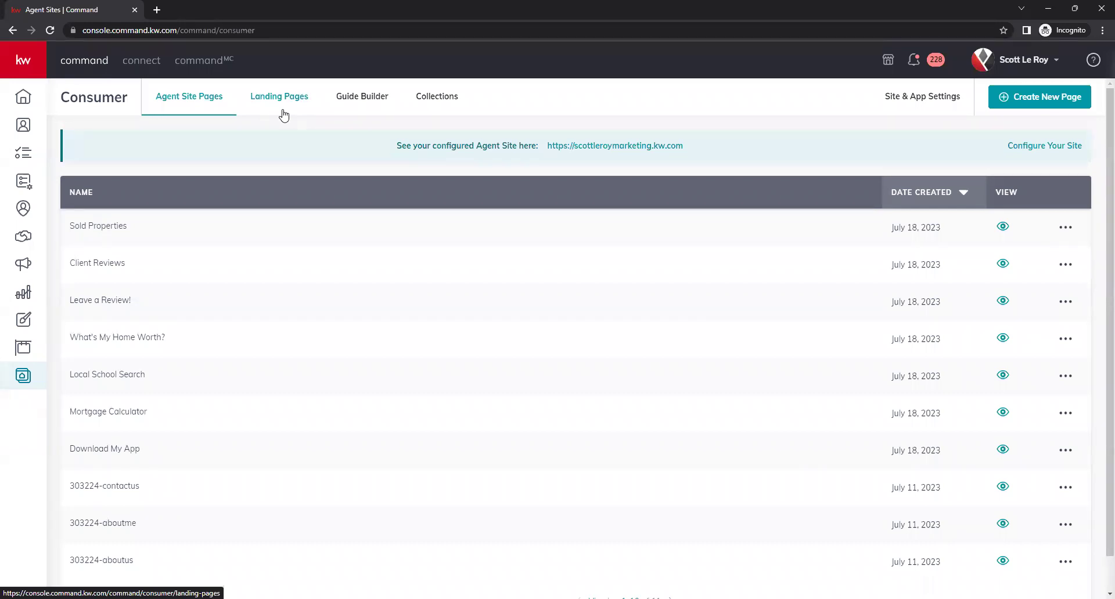
Open Landing Pages, preview What's My Home Worth?, and check the Open House Sign-In Sheet actions
click(279, 114)
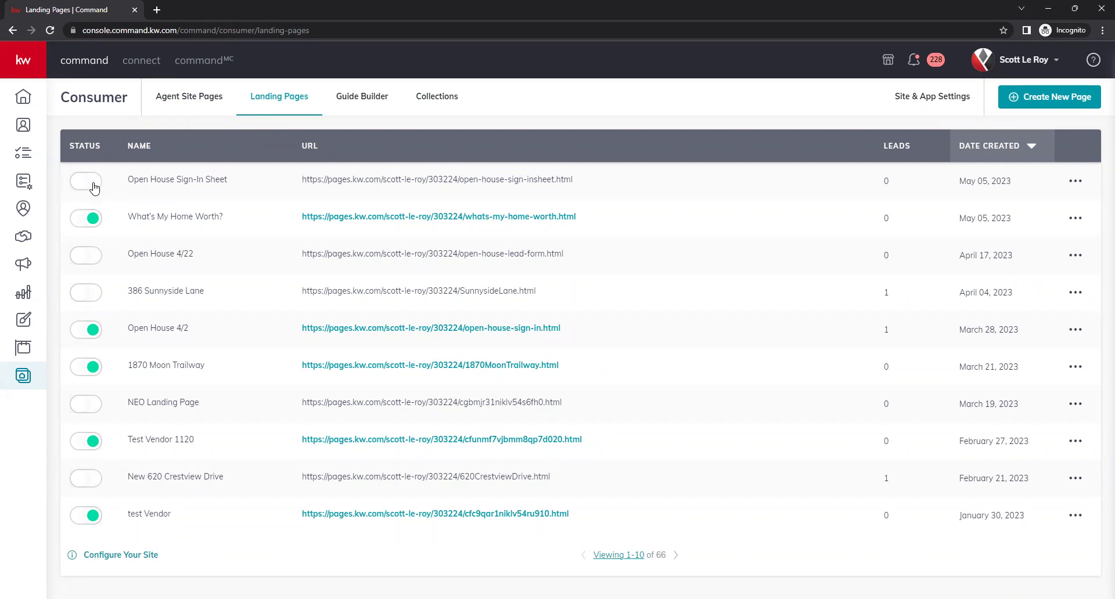
double_click(483, 181)
click(467, 181)
click(410, 219)
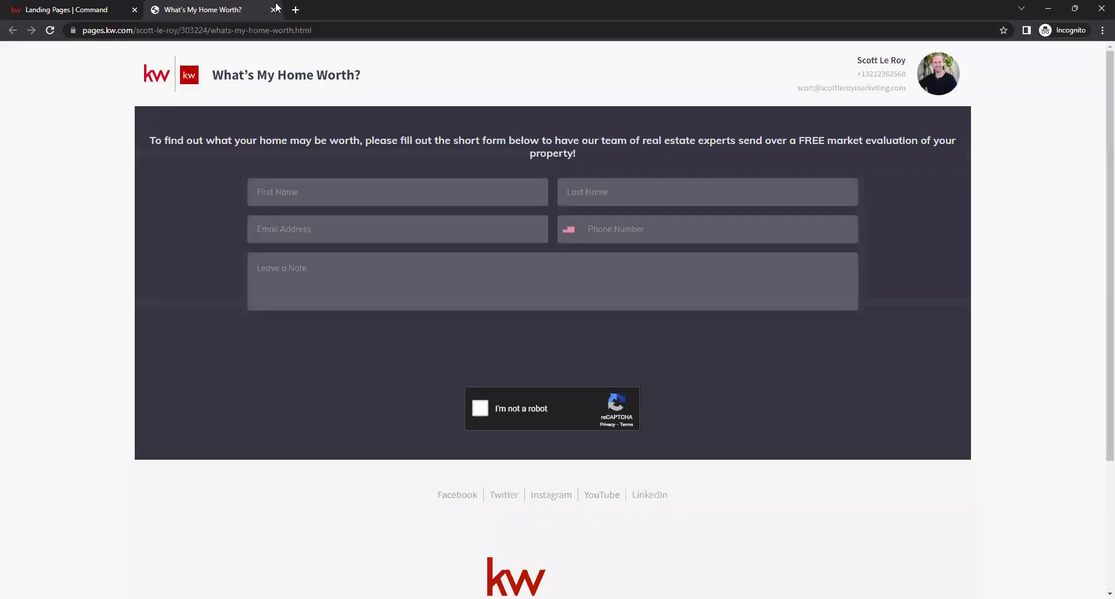
click(273, 10)
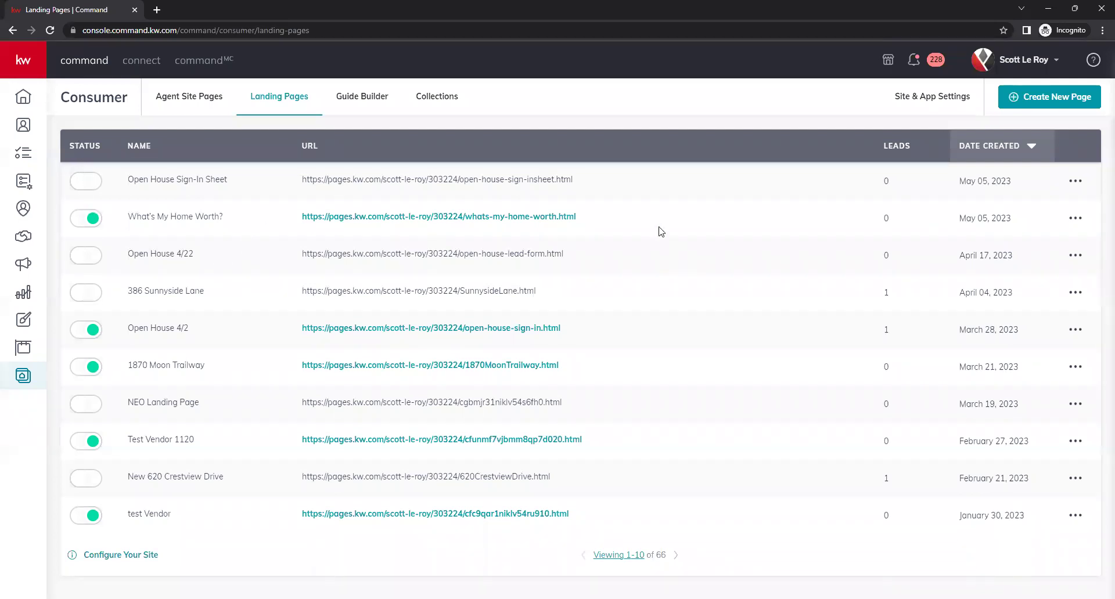
click(1075, 182)
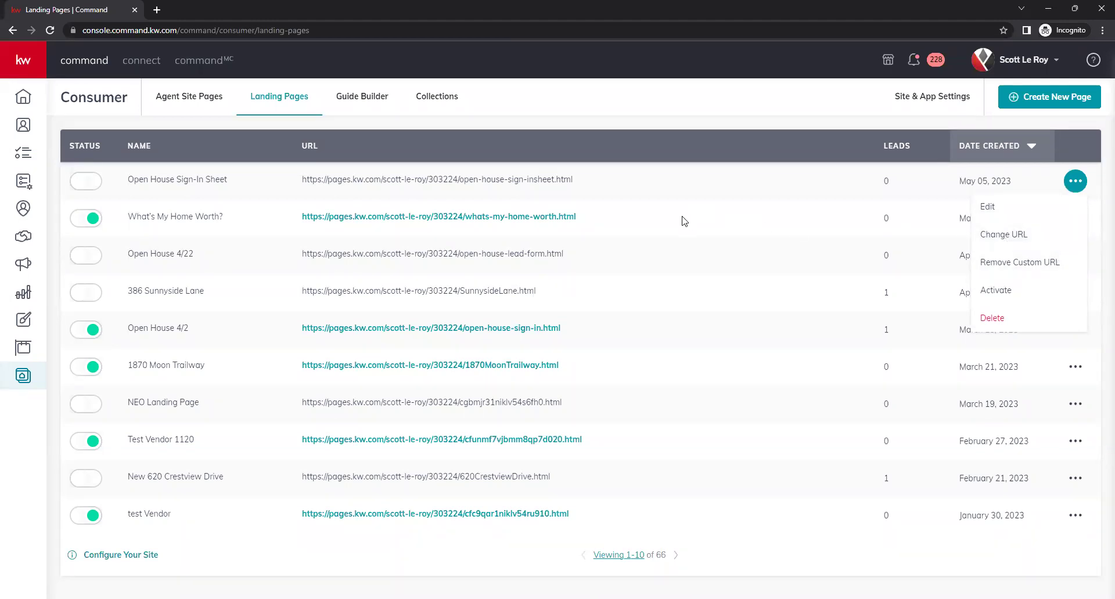
click(615, 202)
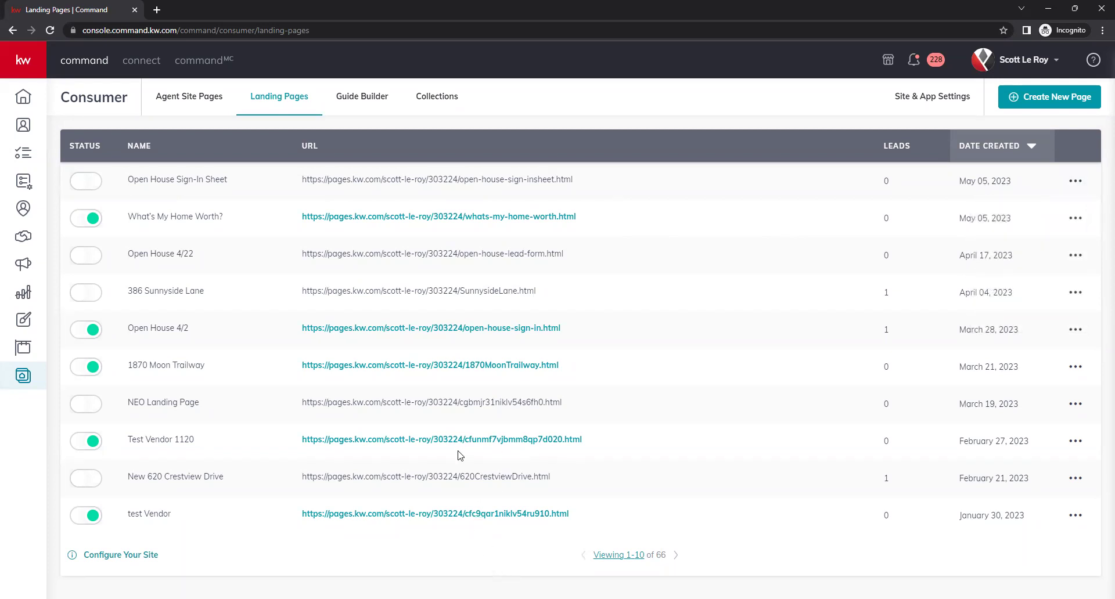
Review the Test Vendor 1120 and Open House 4/22 URLs, then start a new page
drag(126, 440, 245, 457)
click(543, 463)
drag(582, 440, 466, 443)
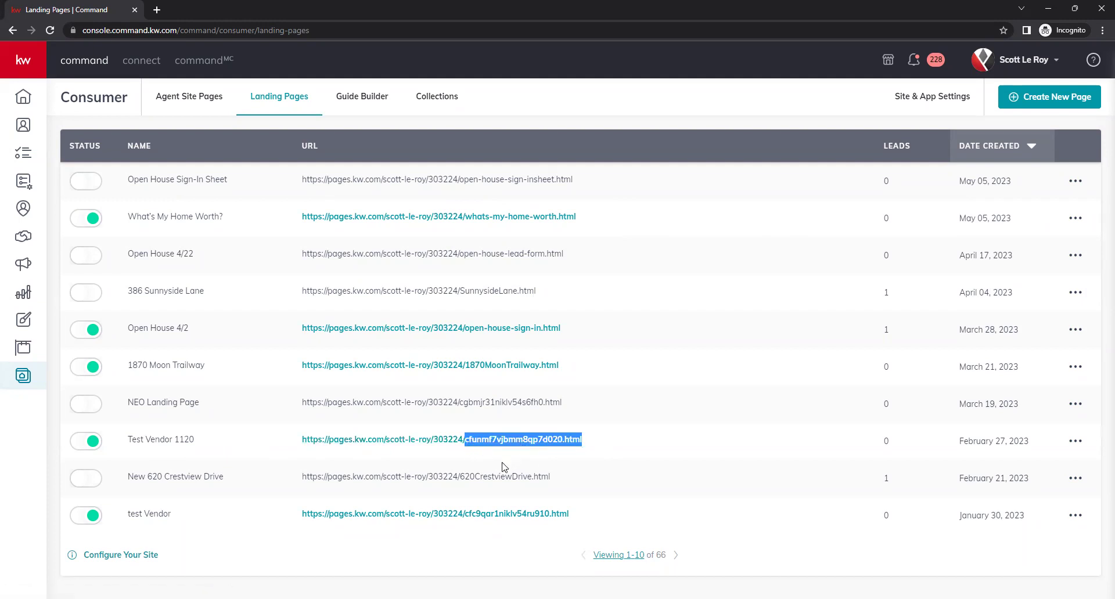
click(642, 453)
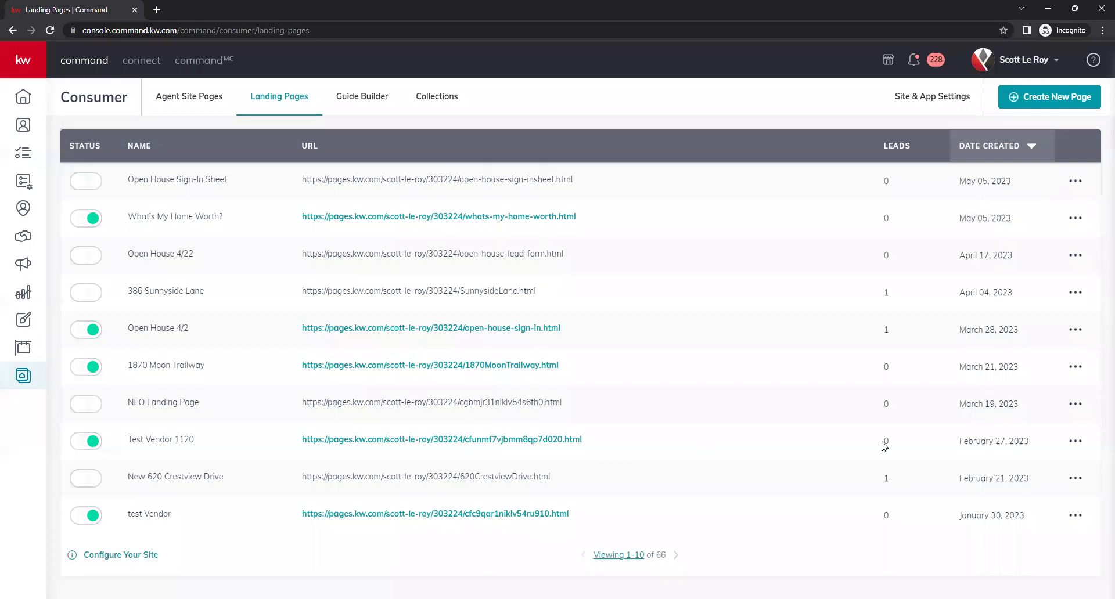
drag(580, 259, 361, 173)
click(662, 239)
click(1075, 181)
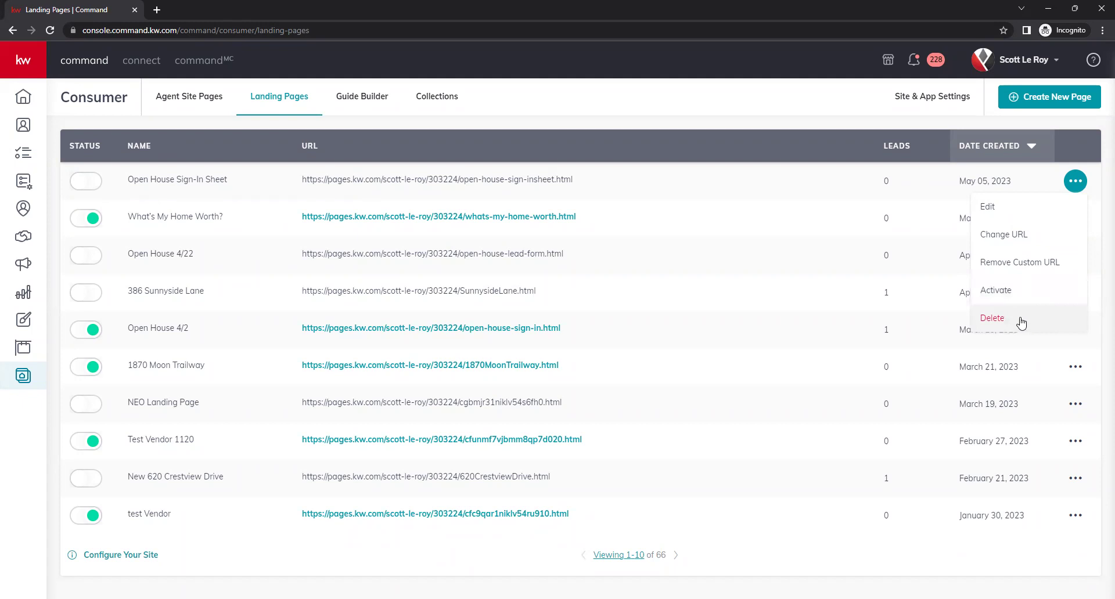
click(1099, 342)
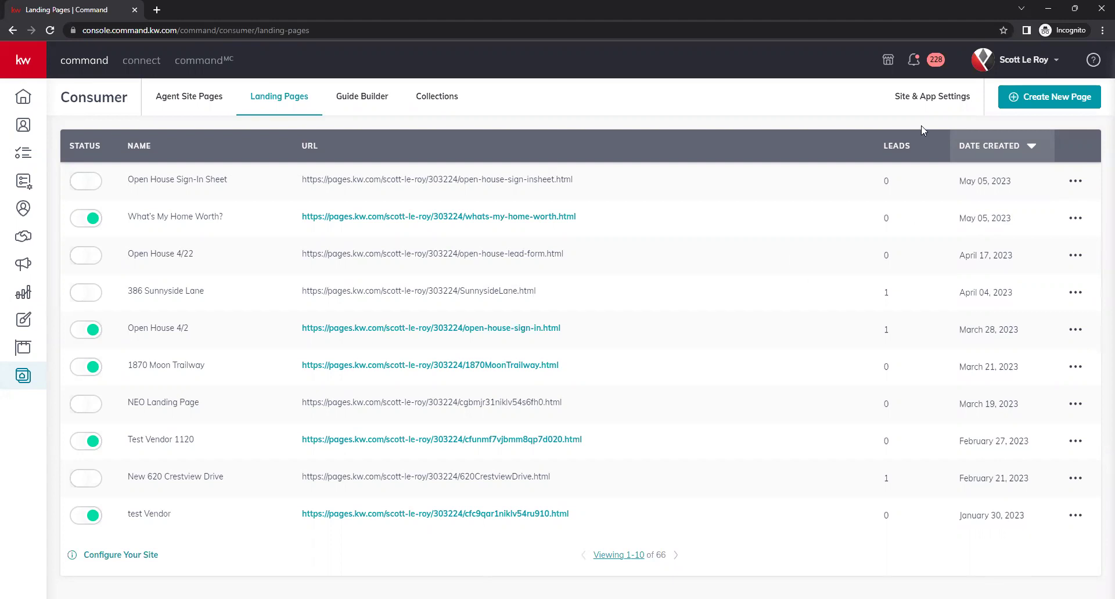
click(1049, 104)
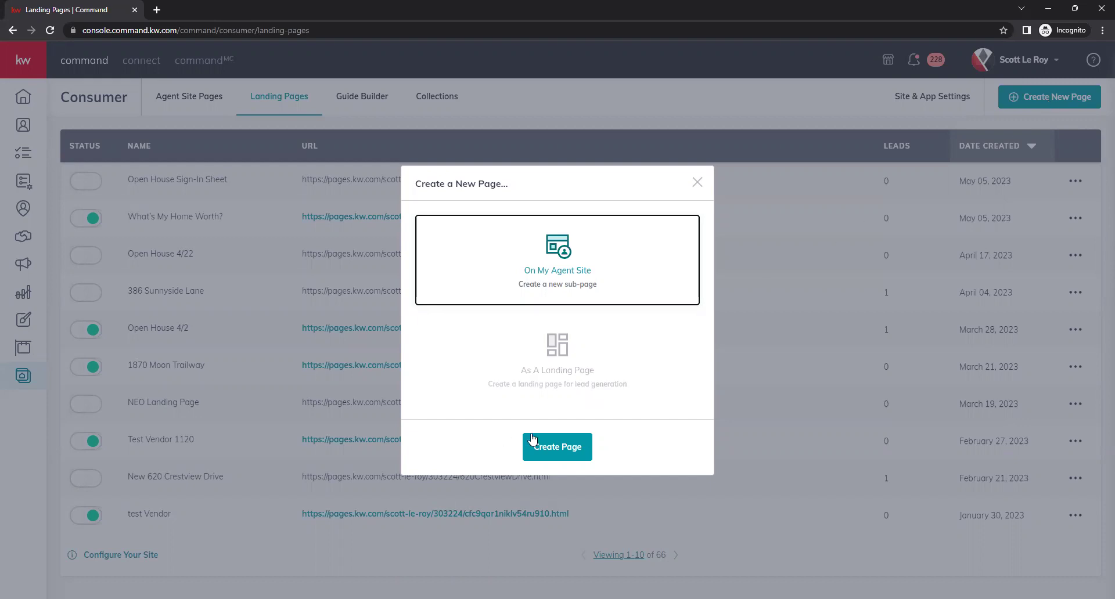
Create the page as a lead-generation Landing Page and open it in the editor
click(593, 370)
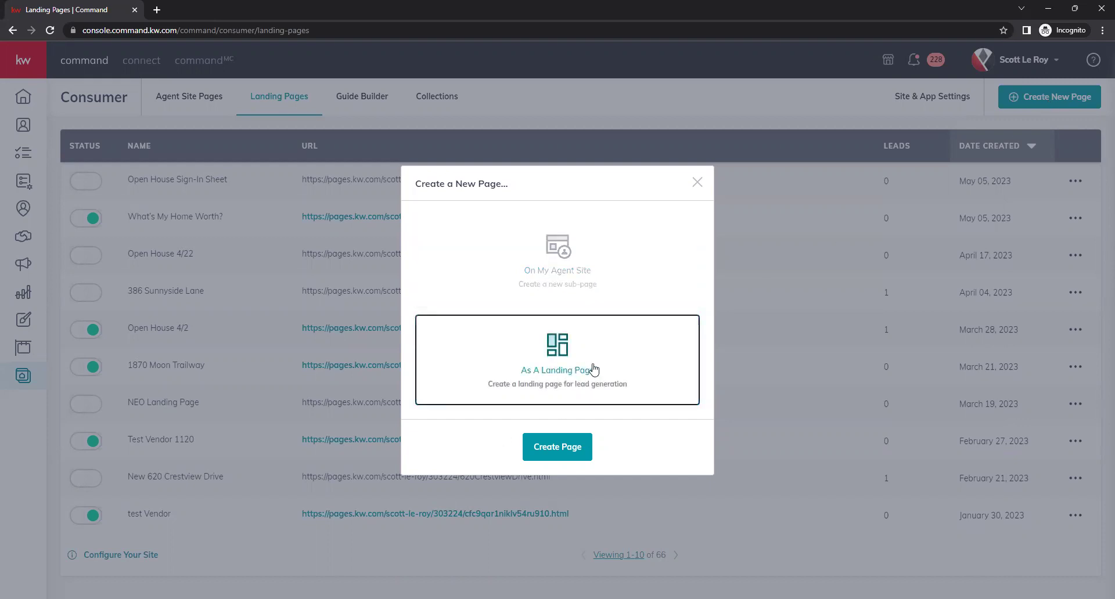
click(555, 447)
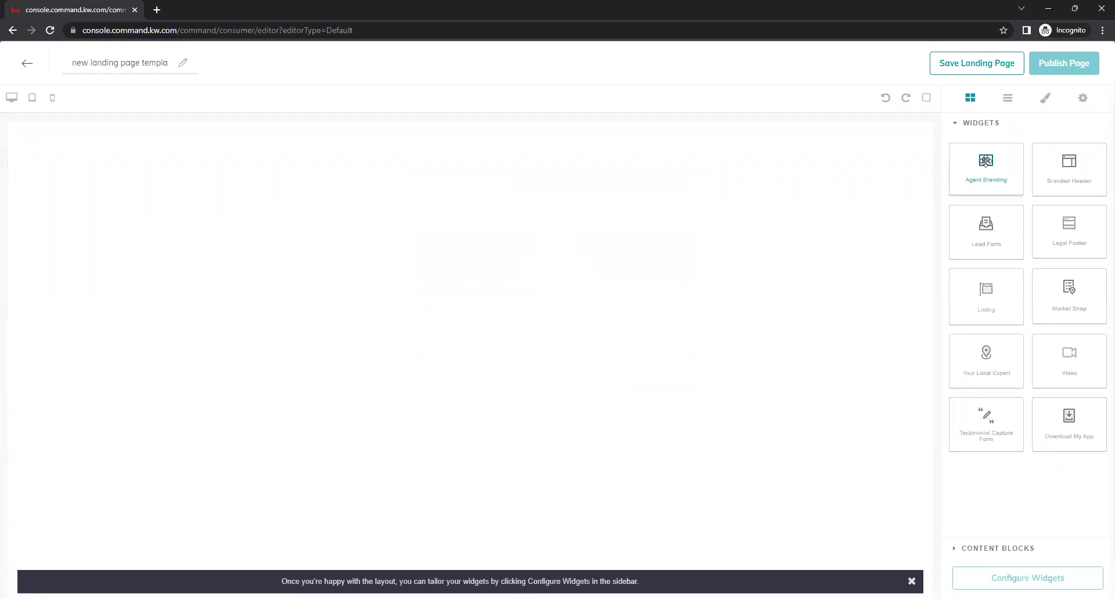
Add a Branded Header at the top, after trying and deleting Agent Branding
drag(985, 161, 802, 227)
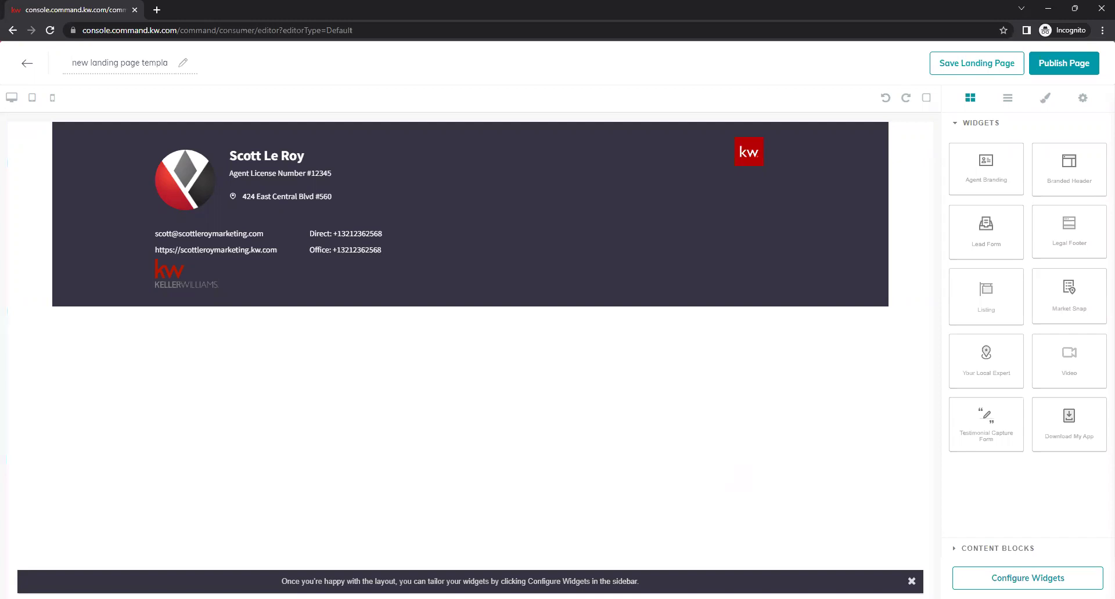
click(868, 138)
click(925, 313)
drag(1069, 166, 838, 314)
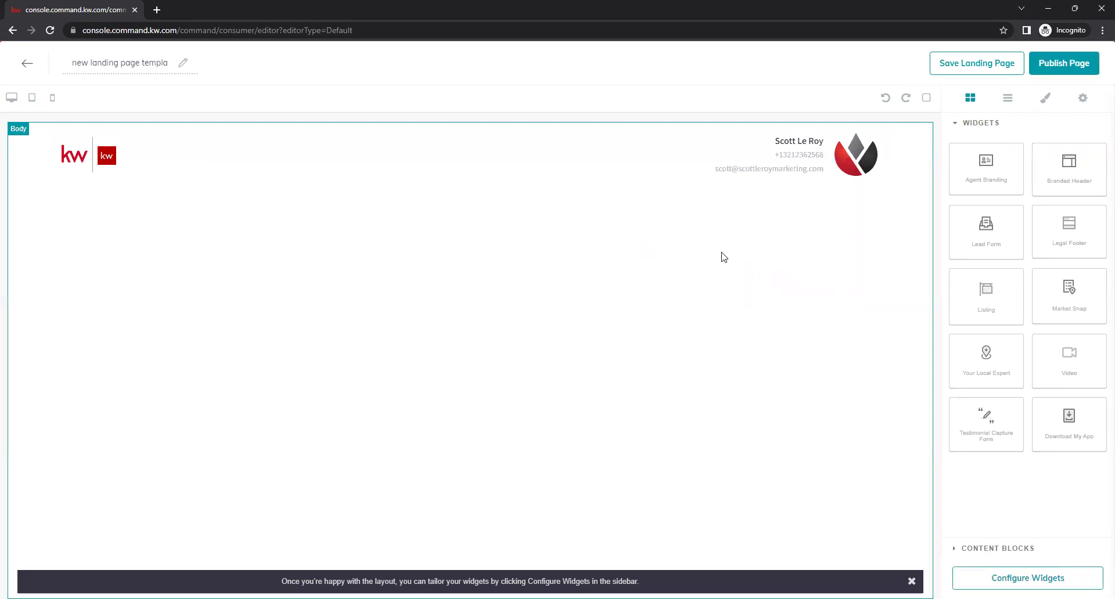
click(564, 162)
click(819, 278)
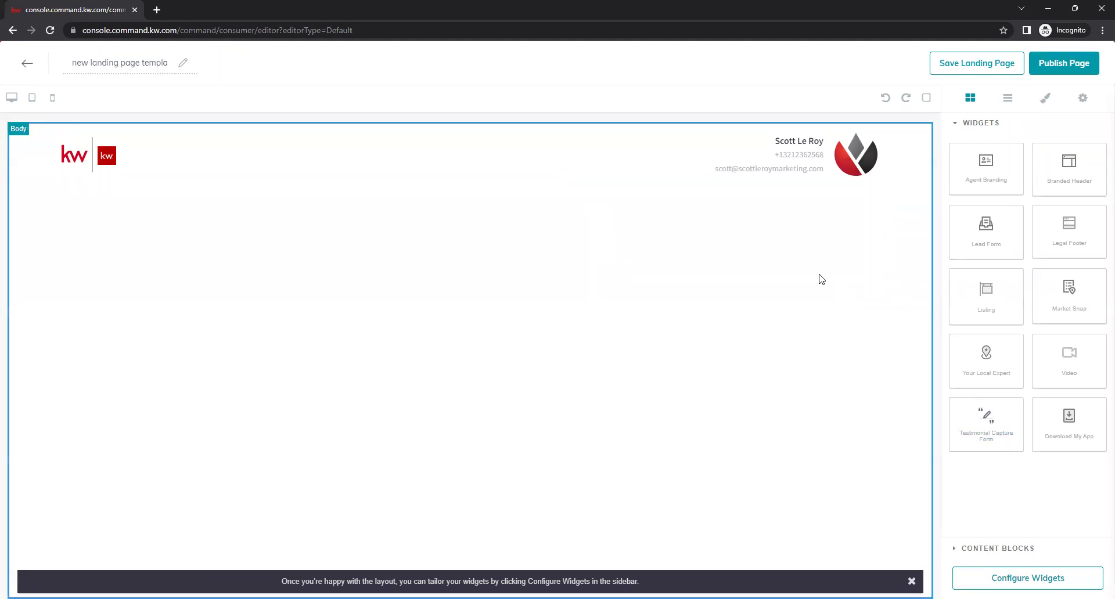
Add the Legal Footer below the header, after removing a trial Lead Form
drag(986, 224, 790, 280)
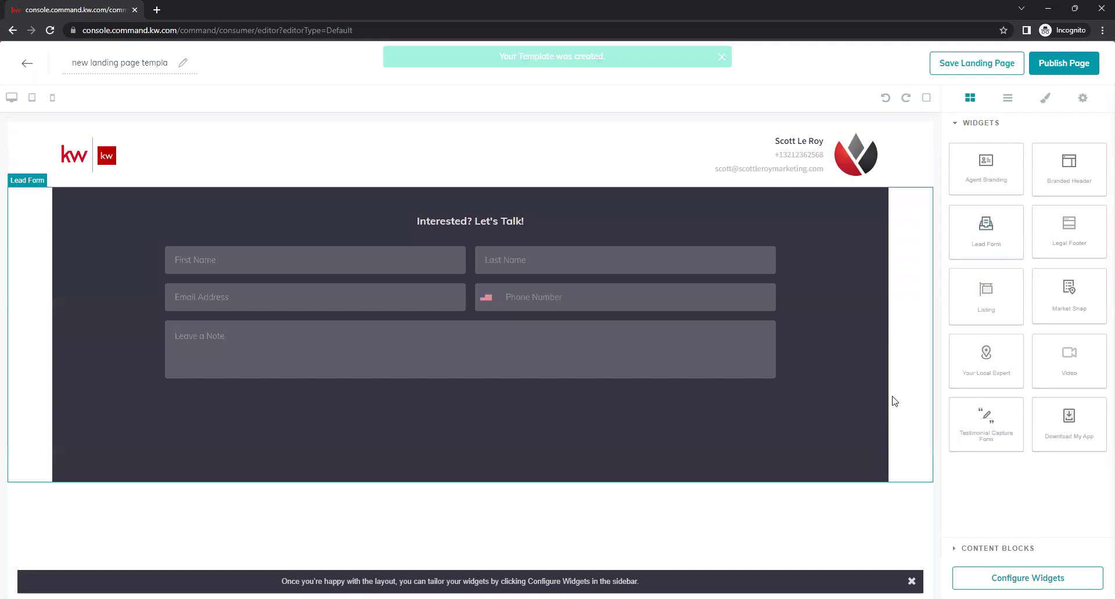
click(857, 333)
click(923, 182)
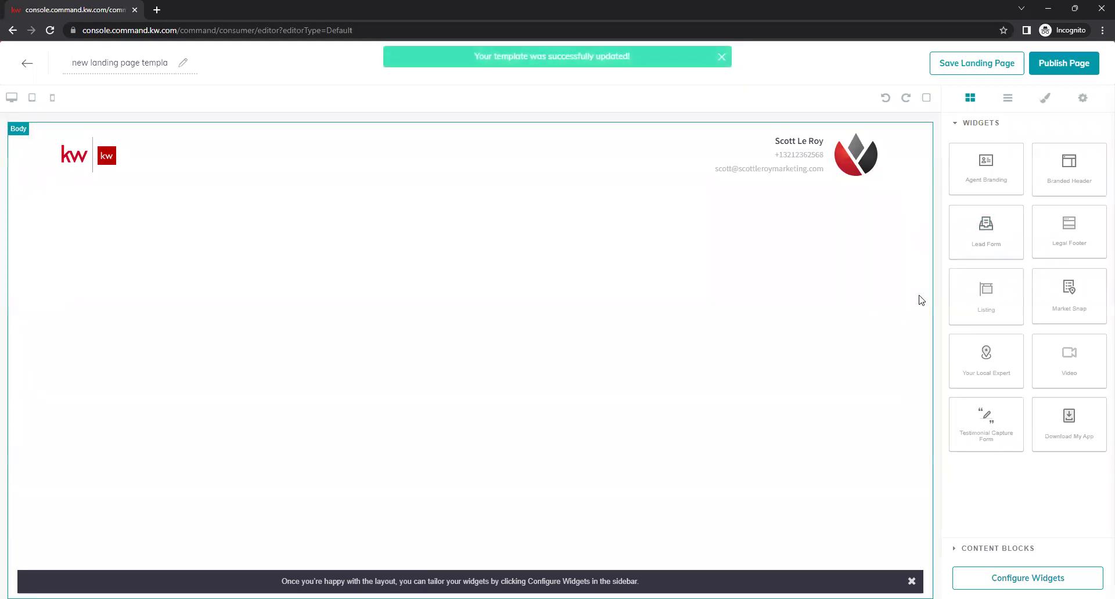
drag(1084, 231, 753, 282)
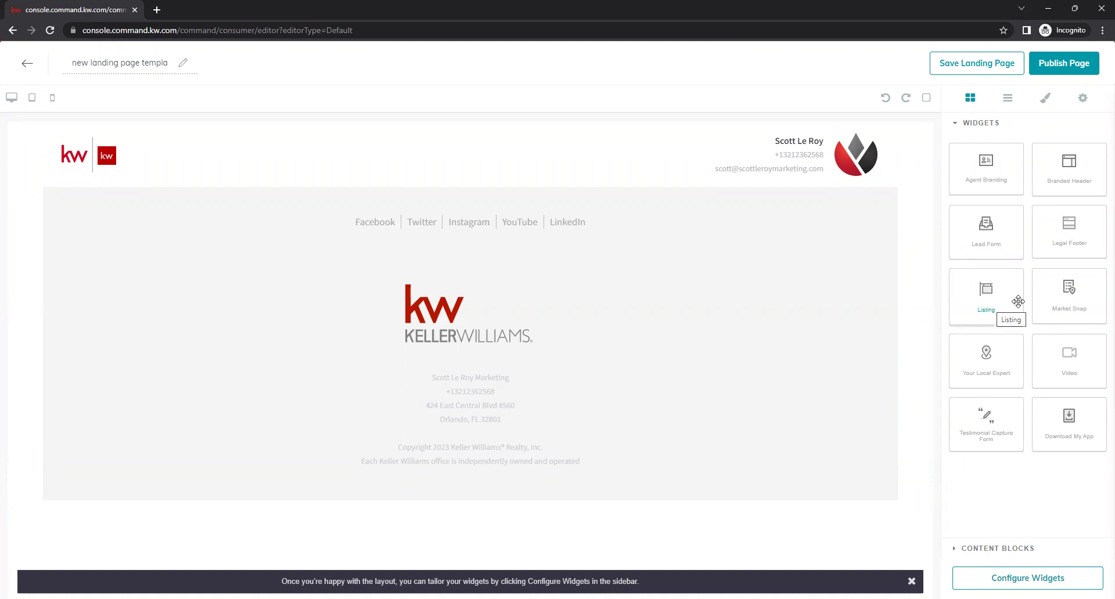
Add a trial Barton Hills Market Snap section, review it, then delete it
drag(1079, 299, 838, 224)
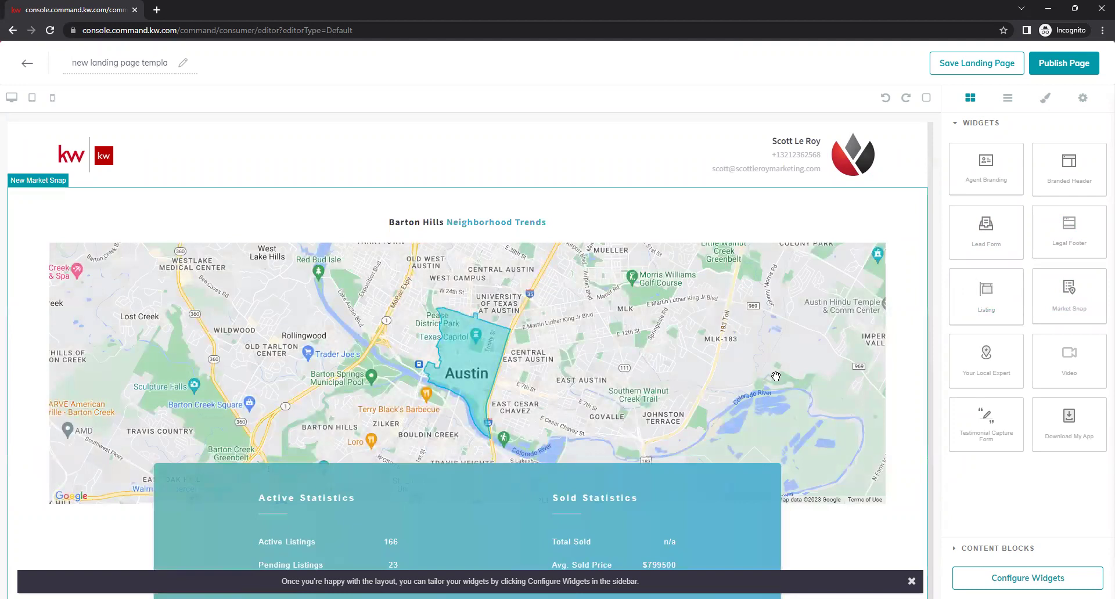
scroll(774, 377, down, 2)
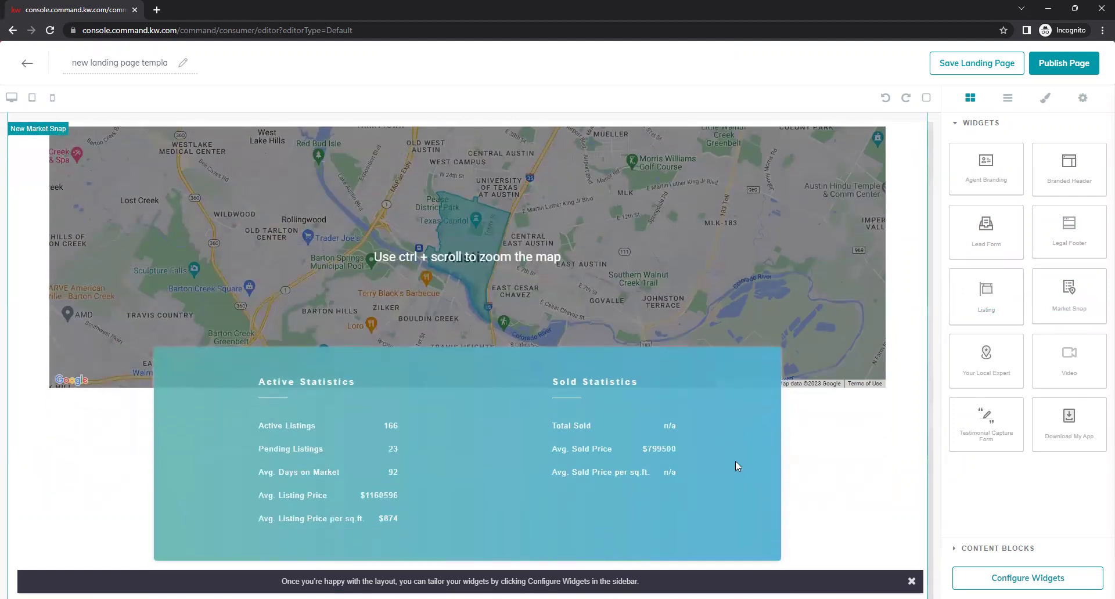
scroll(712, 450, down, 4)
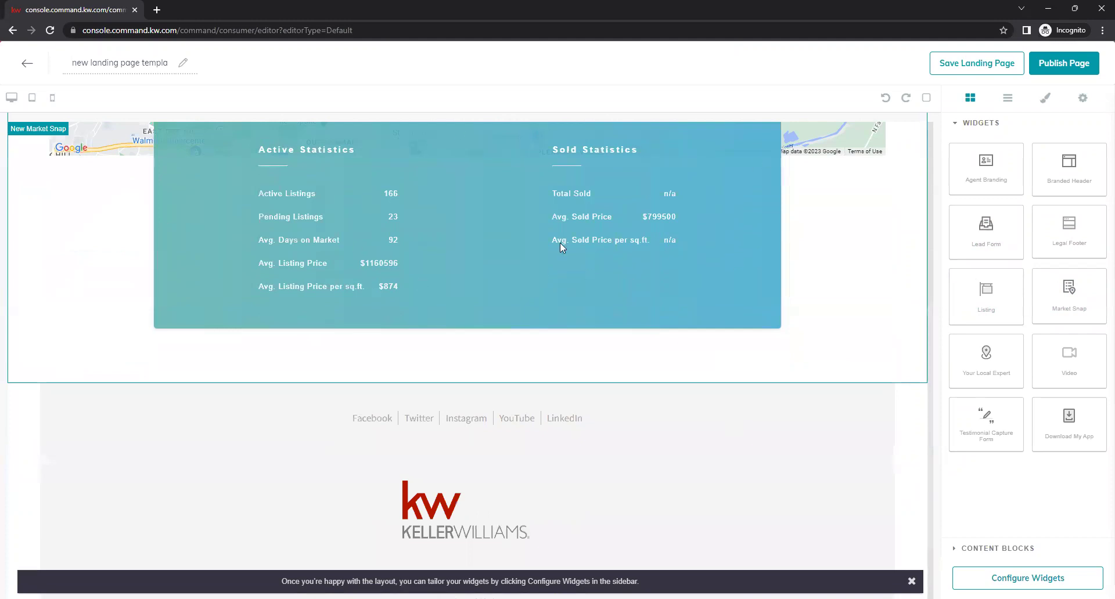
scroll(622, 325, up, 4)
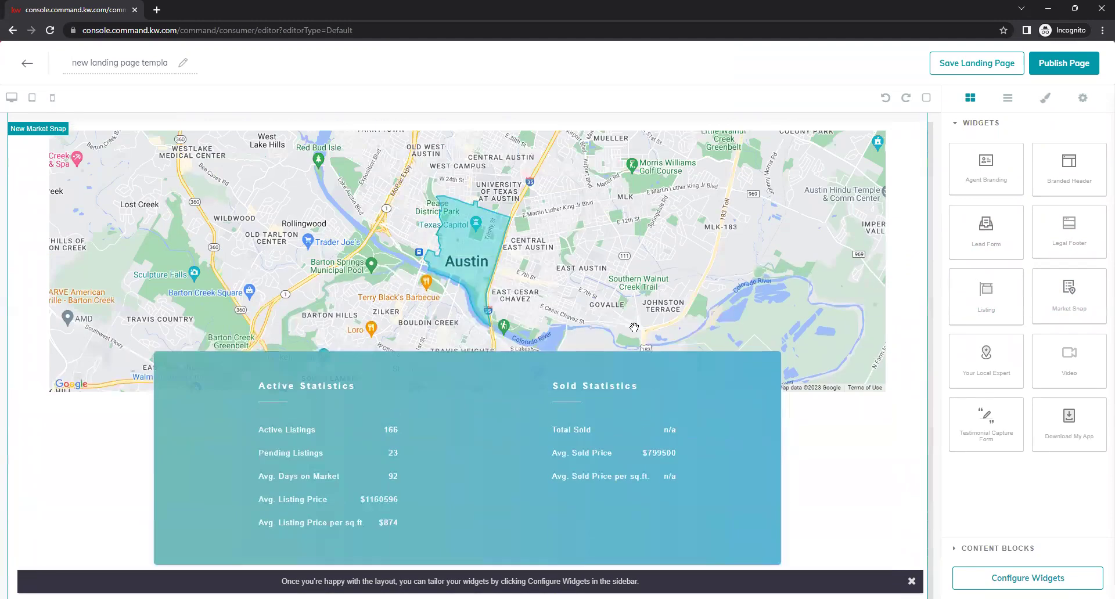
scroll(566, 325, up, 1)
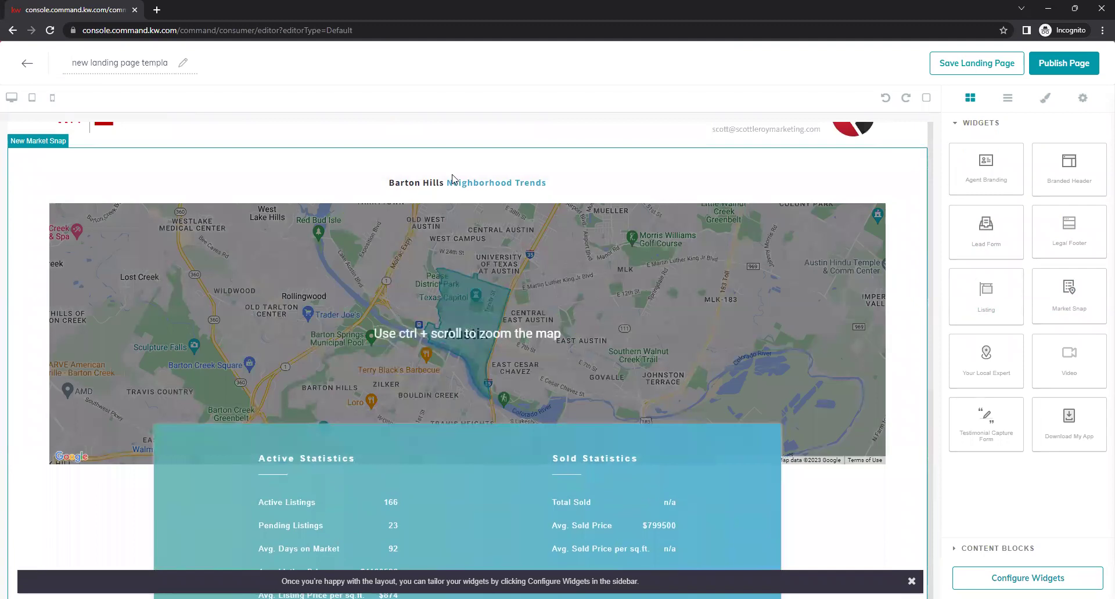
scroll(511, 290, down, 1)
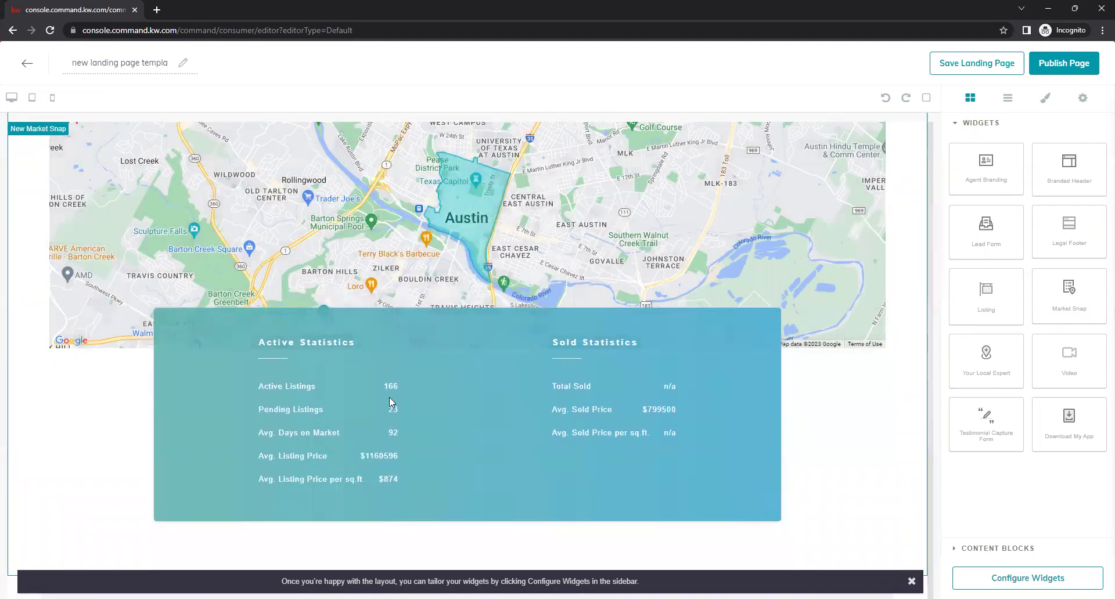
click(393, 388)
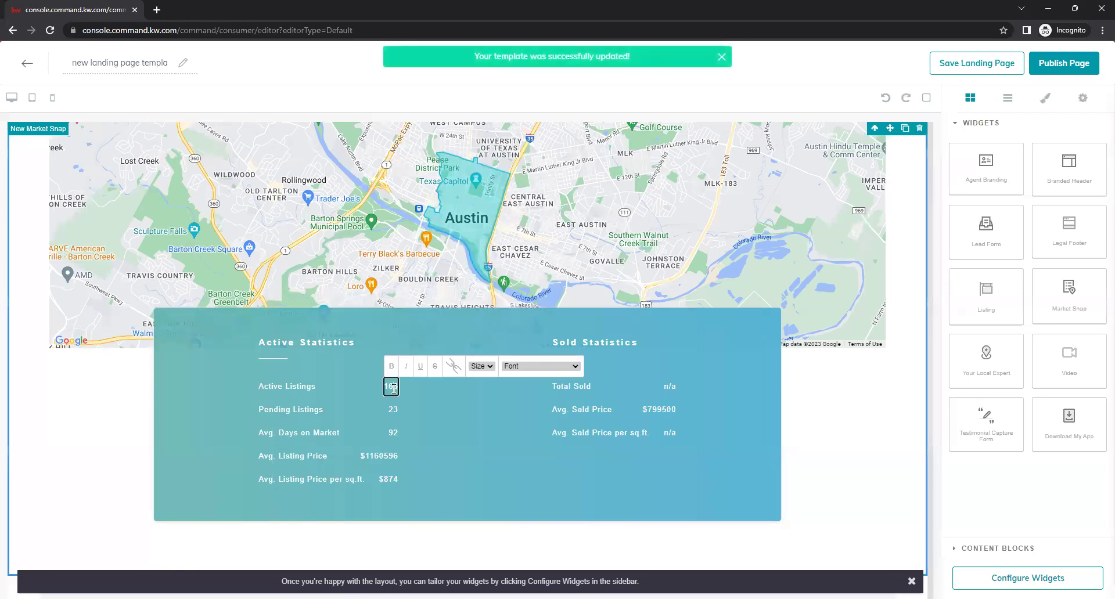
click(394, 415)
click(548, 473)
scroll(648, 472, up, 3)
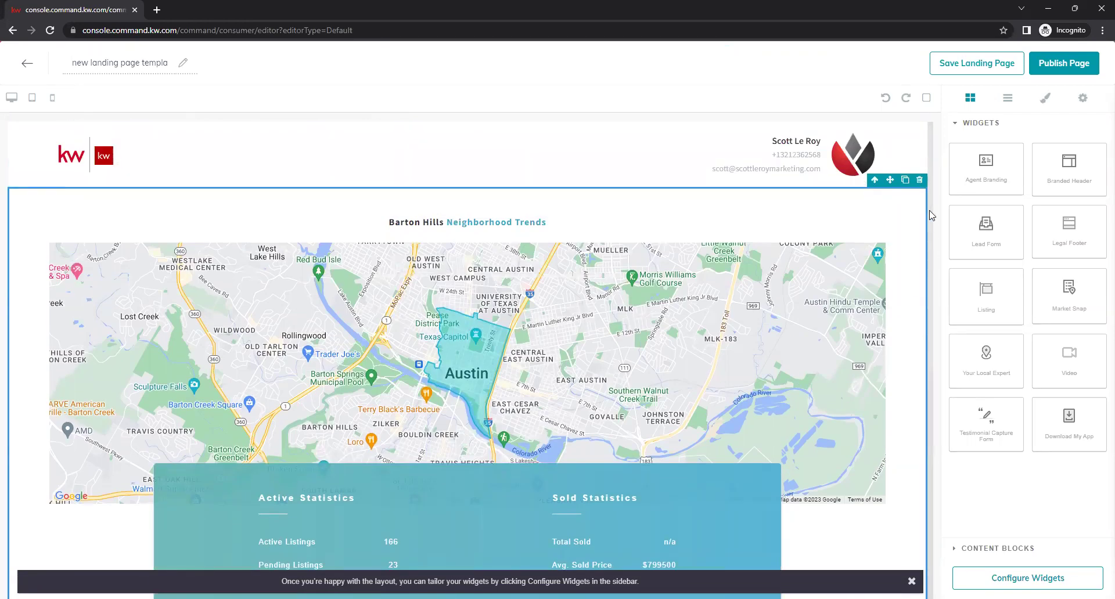
click(919, 180)
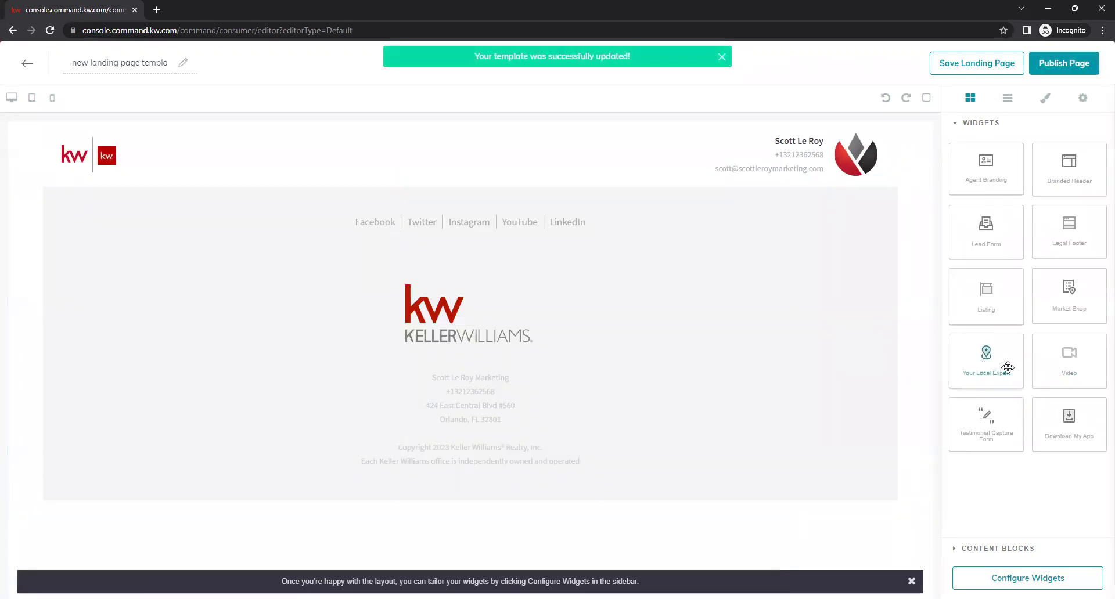
drag(1003, 361, 815, 266)
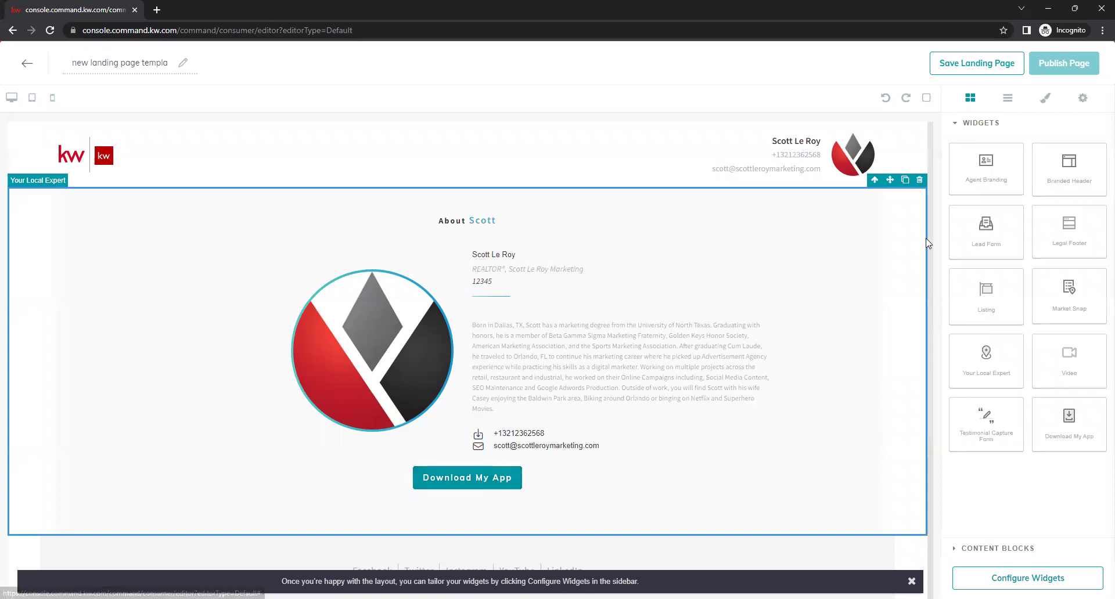
click(919, 181)
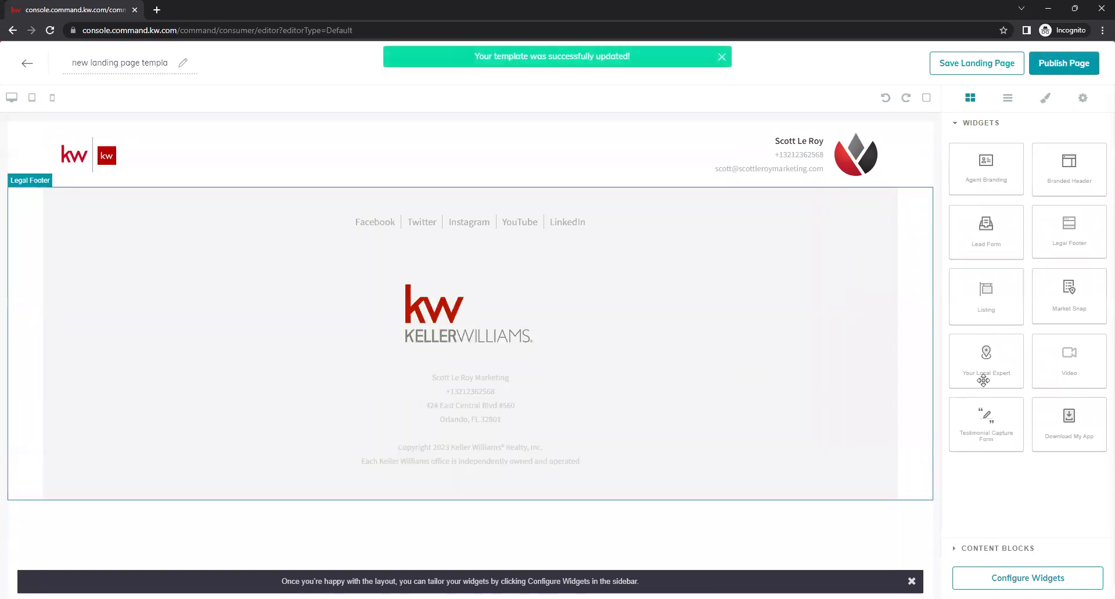
drag(1084, 361, 816, 443)
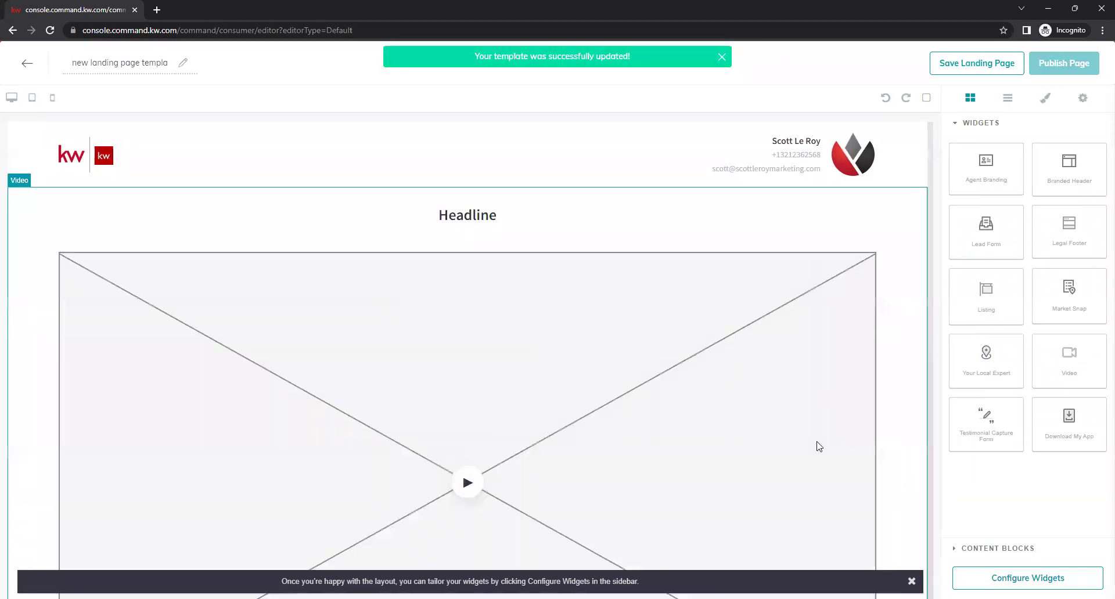
mouse_move(921, 201)
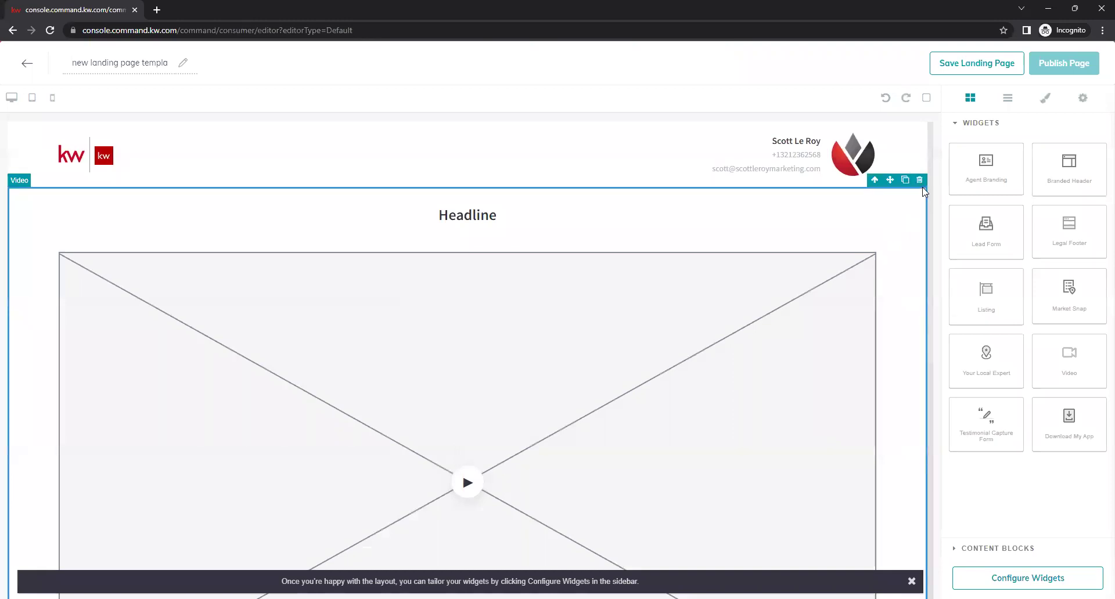
click(919, 180)
drag(1019, 432, 911, 497)
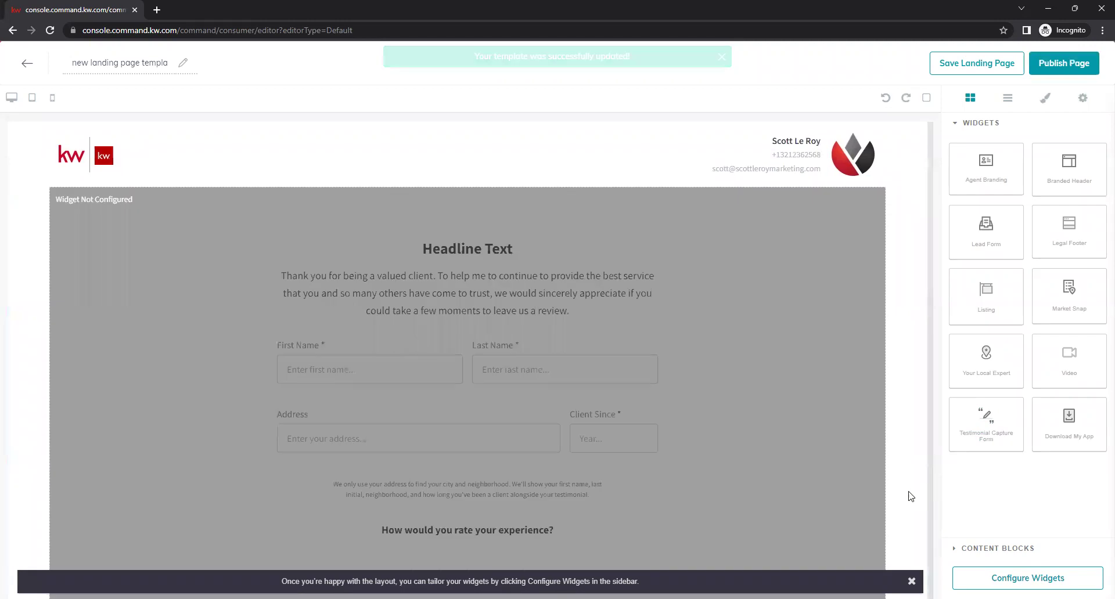
mouse_move(919, 213)
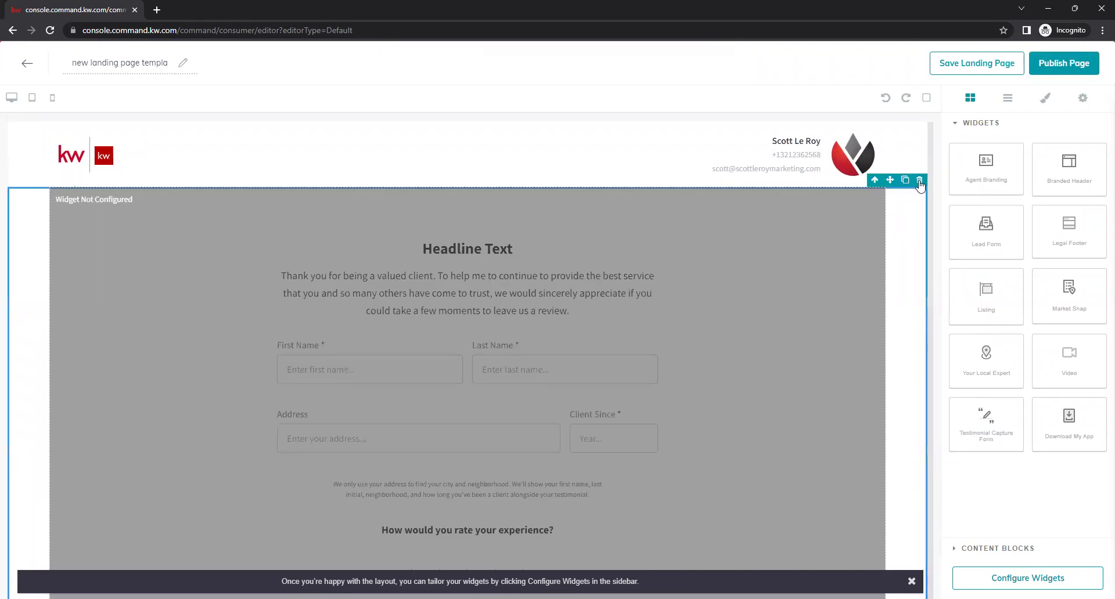
click(919, 181)
drag(1086, 423, 871, 265)
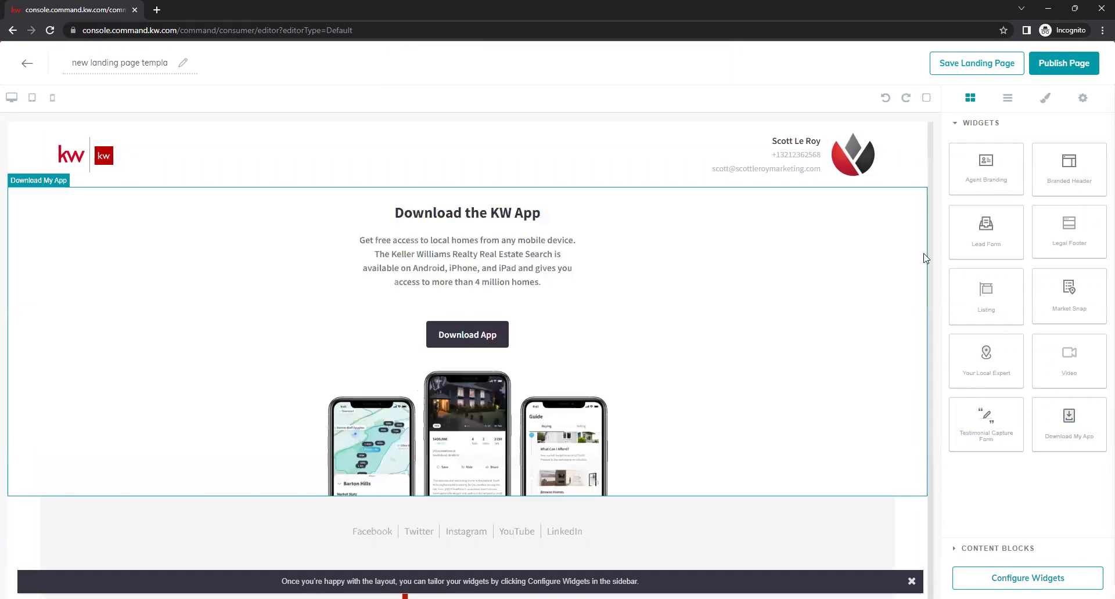
mouse_move(882, 261)
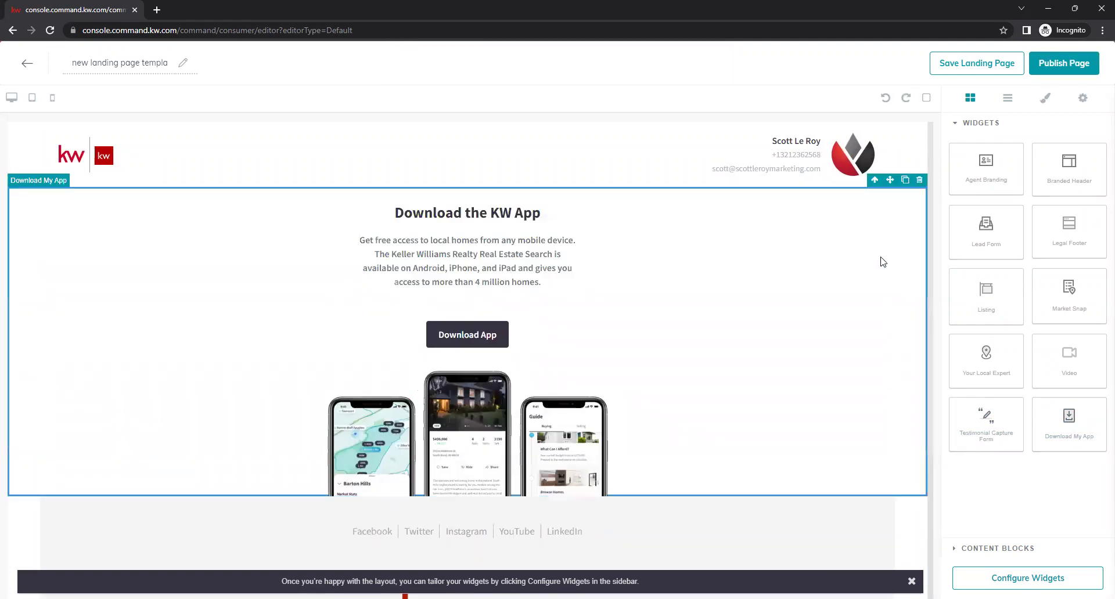
click(919, 180)
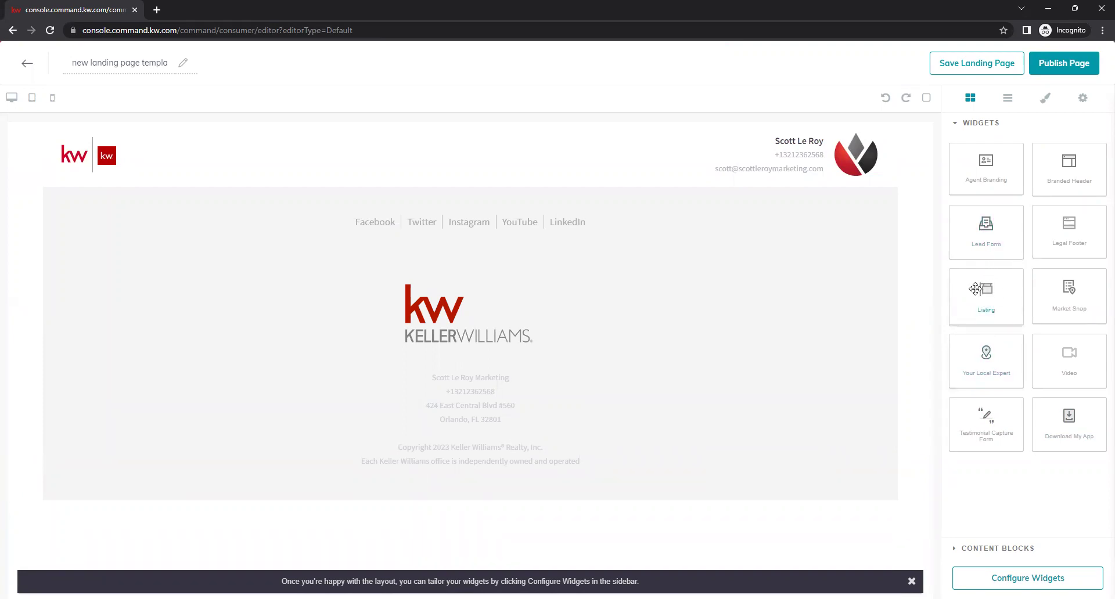
Add a Lead Form below the header and place a Listing section above it
drag(976, 302, 980, 272)
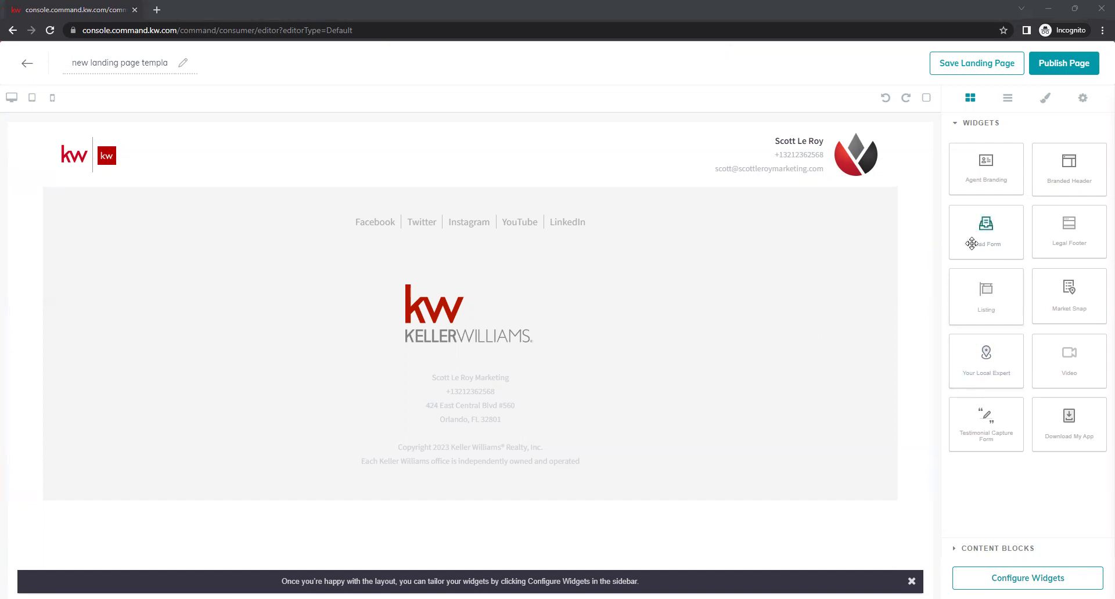
drag(987, 231, 619, 195)
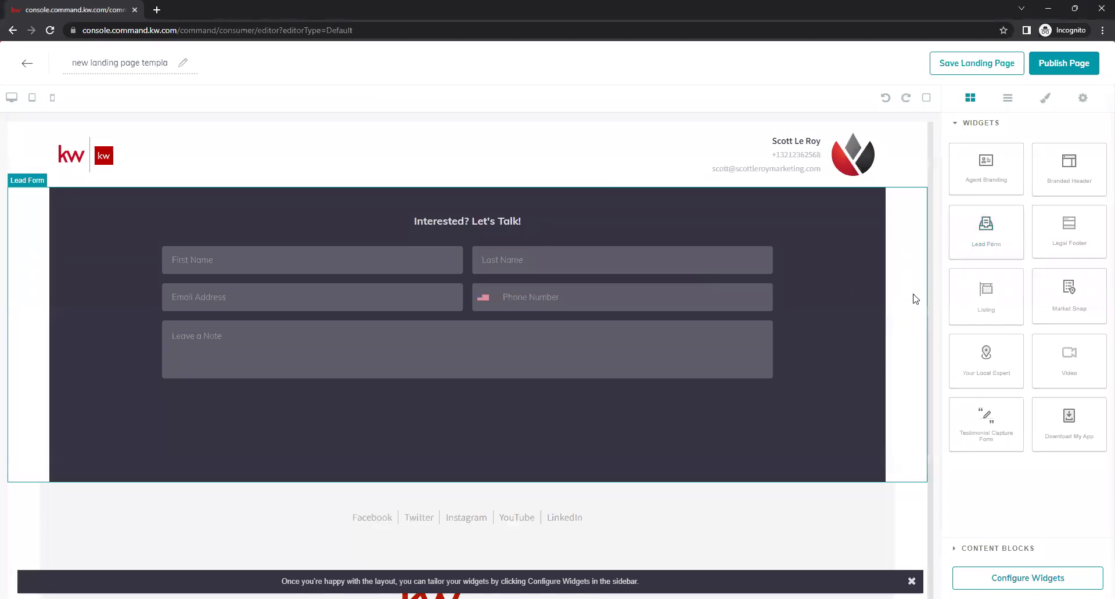
drag(987, 294, 968, 284)
drag(684, 184, 682, 186)
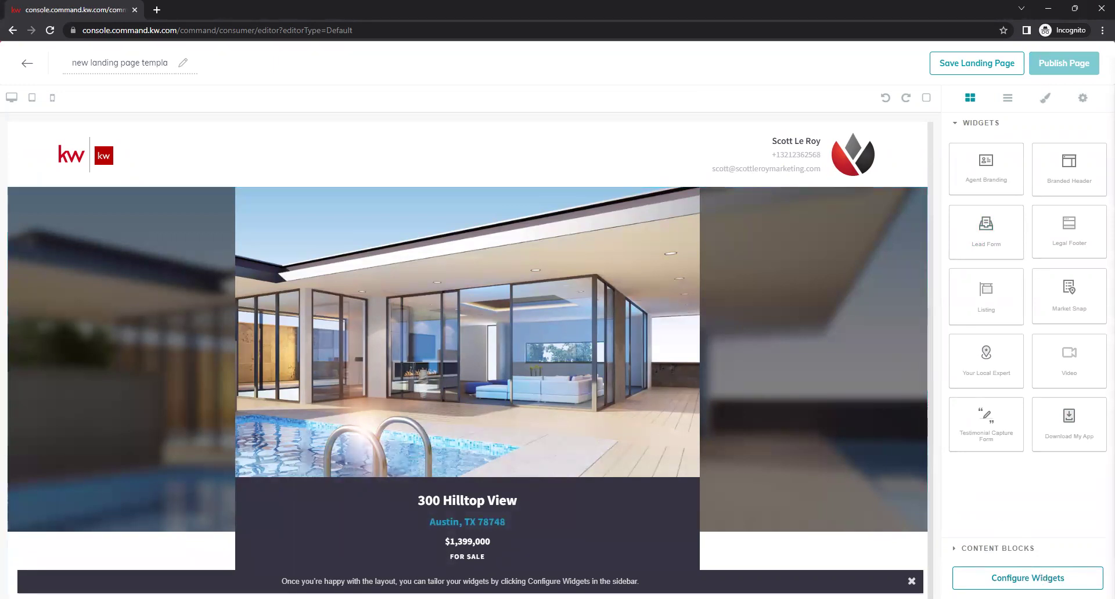
Open the Listing section's settings and browse the available listings
click(1027, 578)
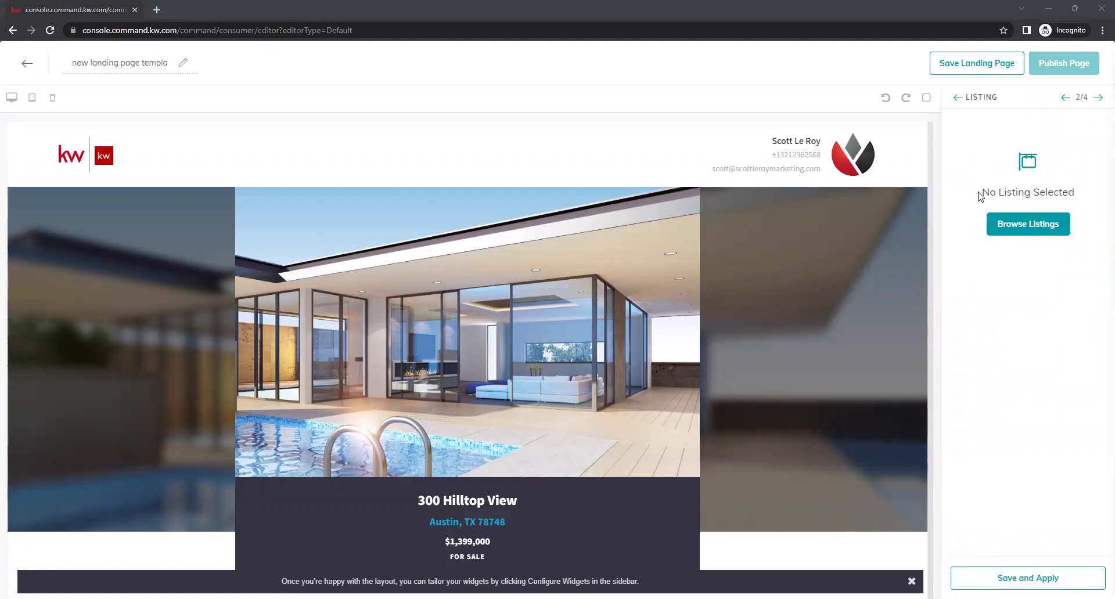
drag(980, 196, 1087, 203)
click(1058, 244)
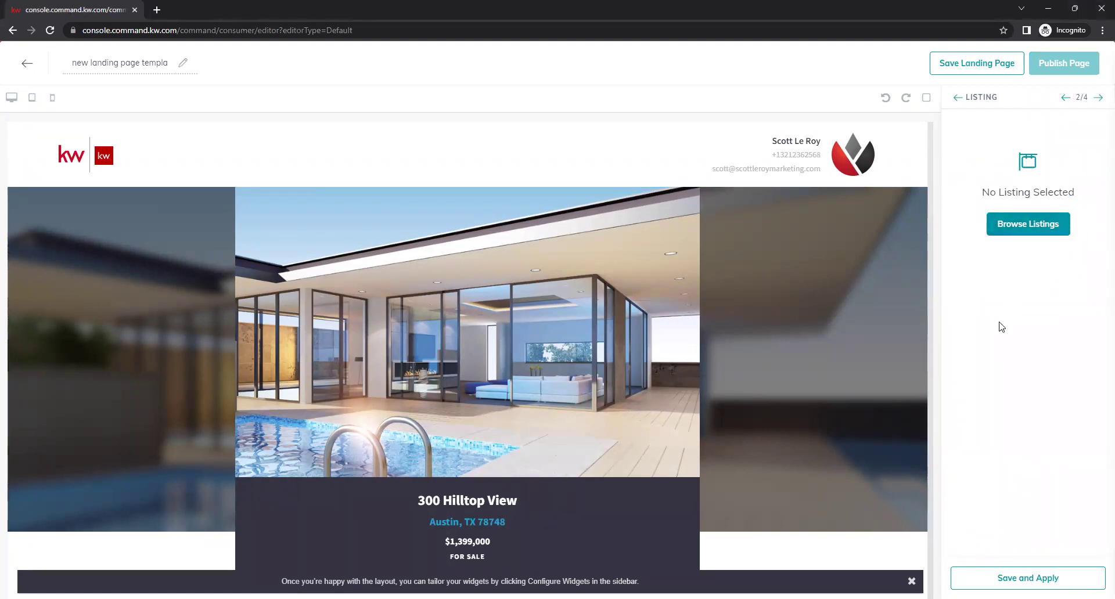
click(1029, 226)
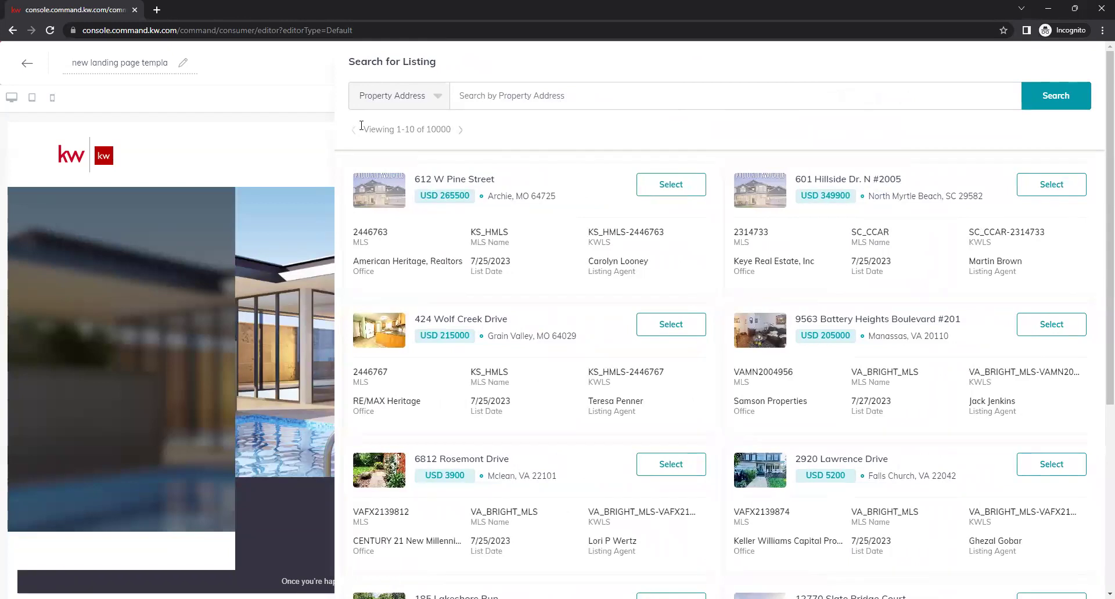
click(437, 102)
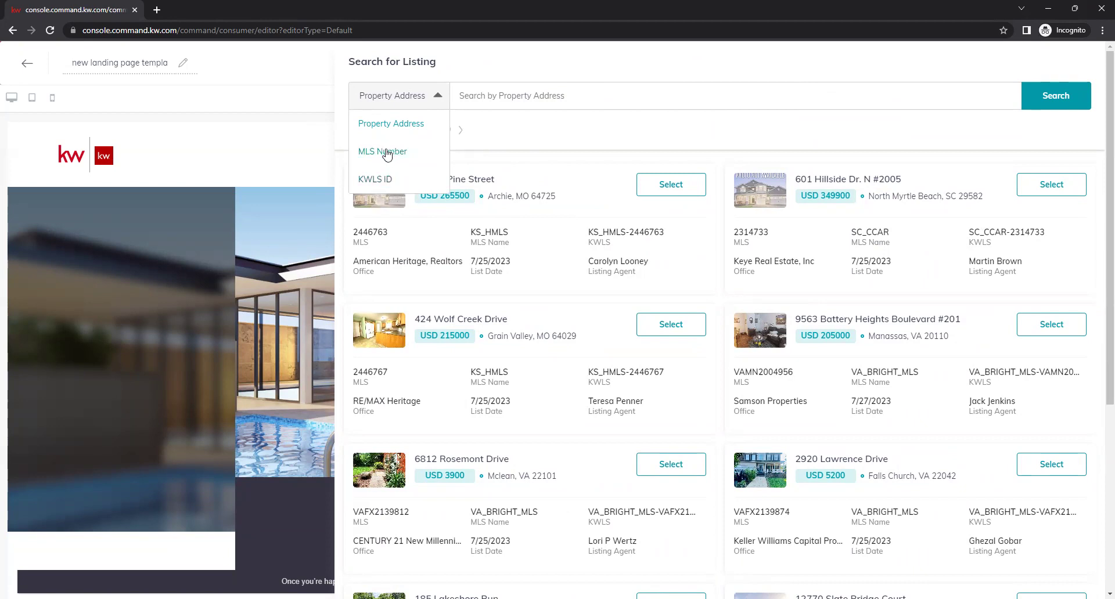
click(387, 153)
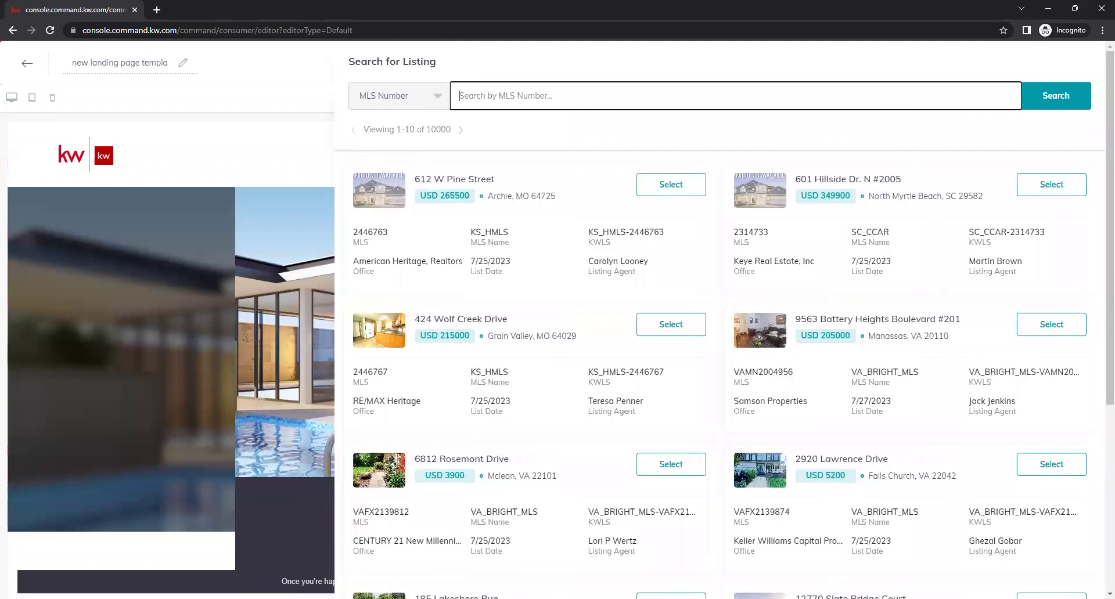
key(alt+Tab)
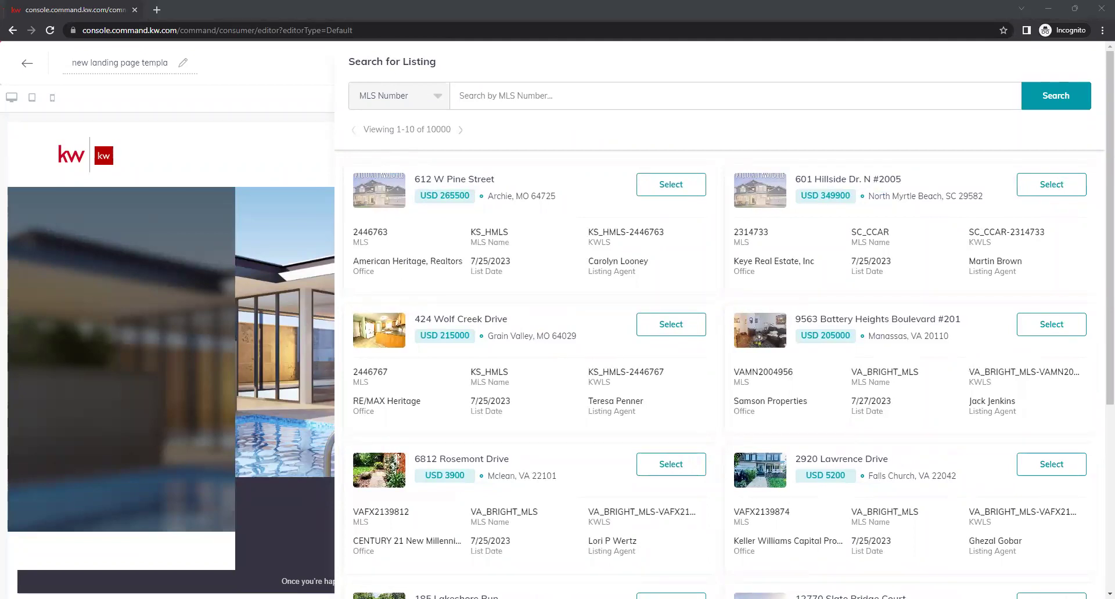
click(587, 105)
text(898198)
click(1036, 107)
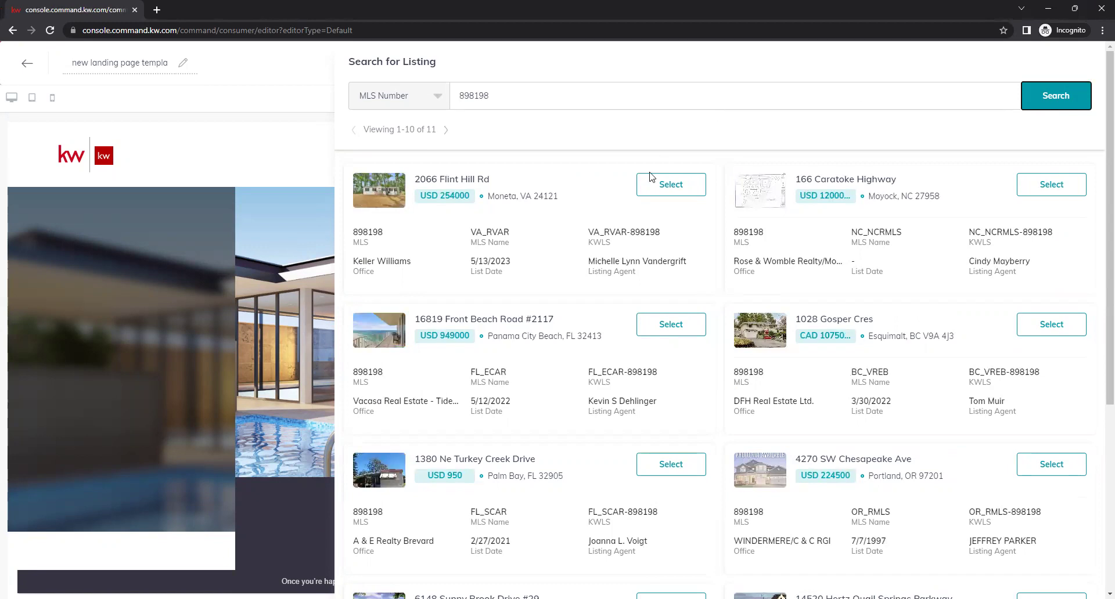
click(659, 187)
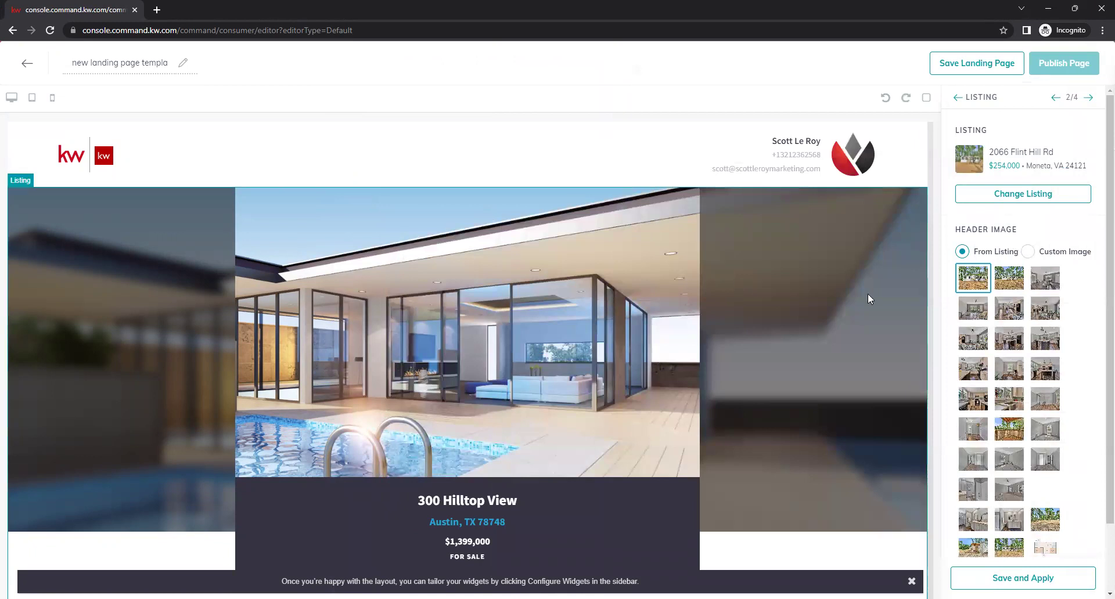
Keep the listing's first photo as the header image and apply the listing
scroll(1085, 335, down, 3)
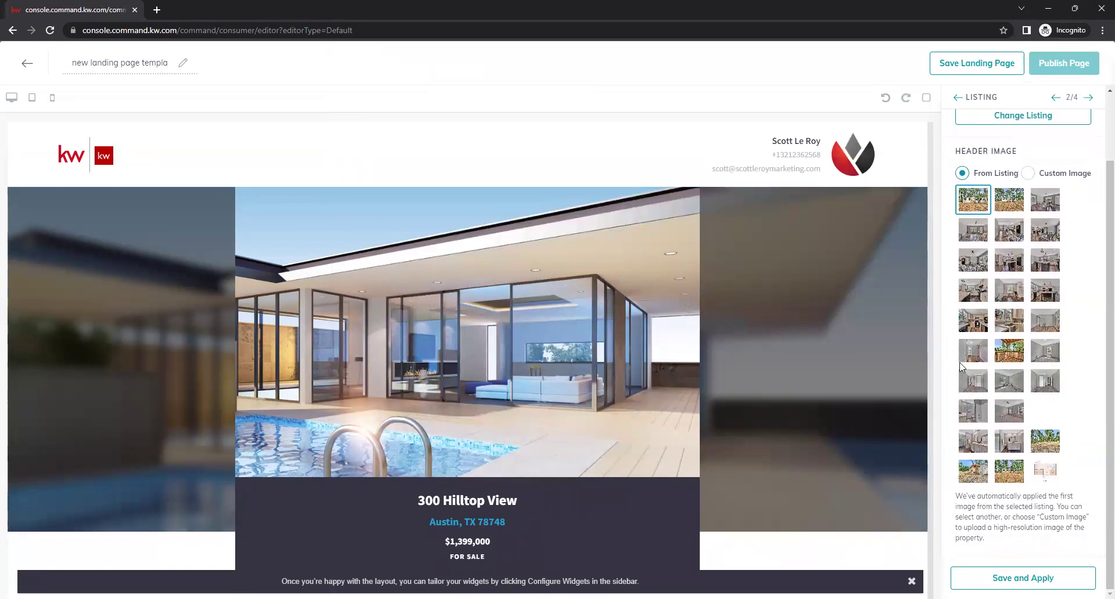
scroll(1004, 328, up, 3)
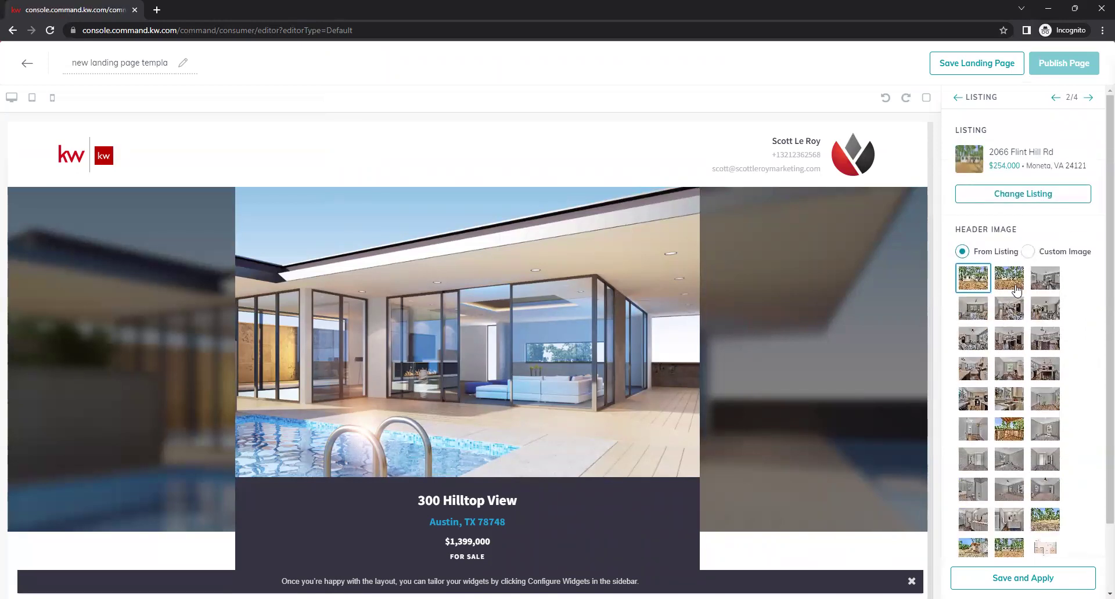
click(1012, 284)
click(974, 279)
scroll(1040, 337, down, 2)
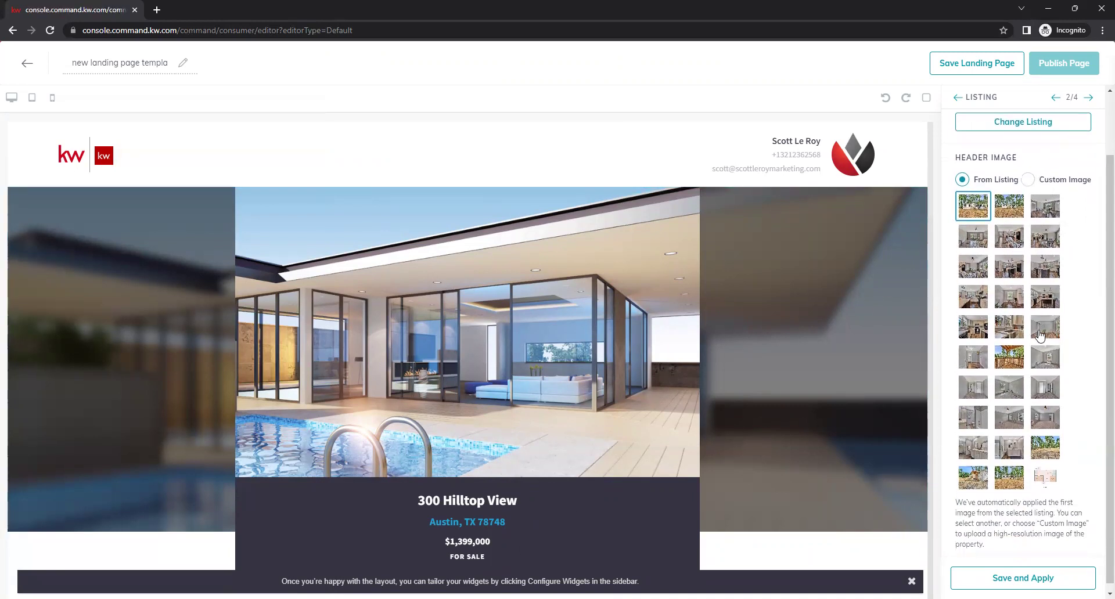
click(1023, 578)
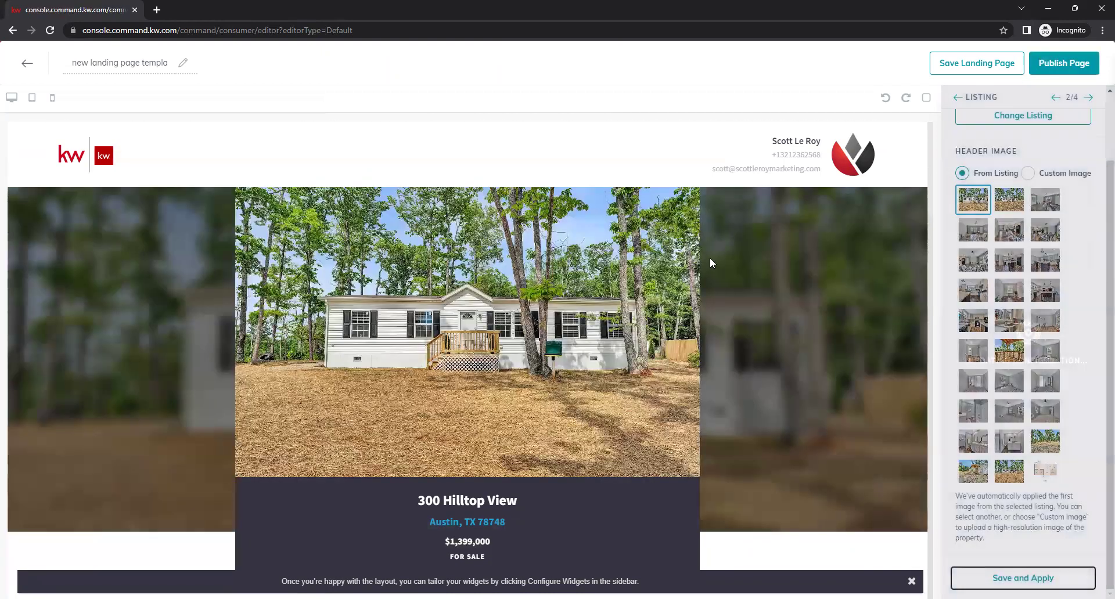
scroll(816, 412, down, 2)
scroll(760, 389, down, 13)
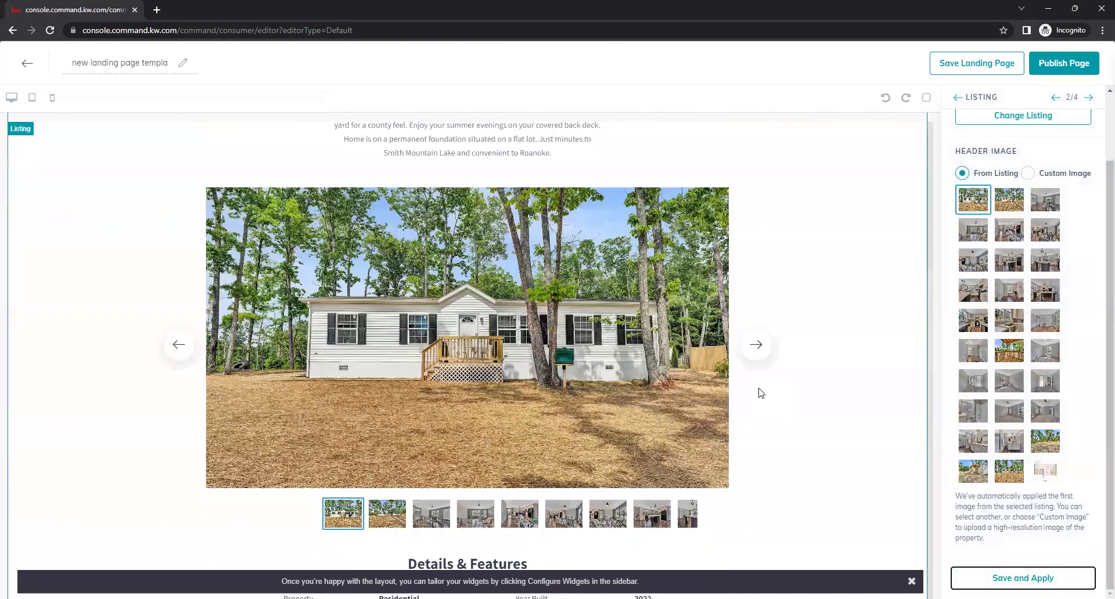
scroll(758, 389, up, 6)
scroll(761, 393, down, 15)
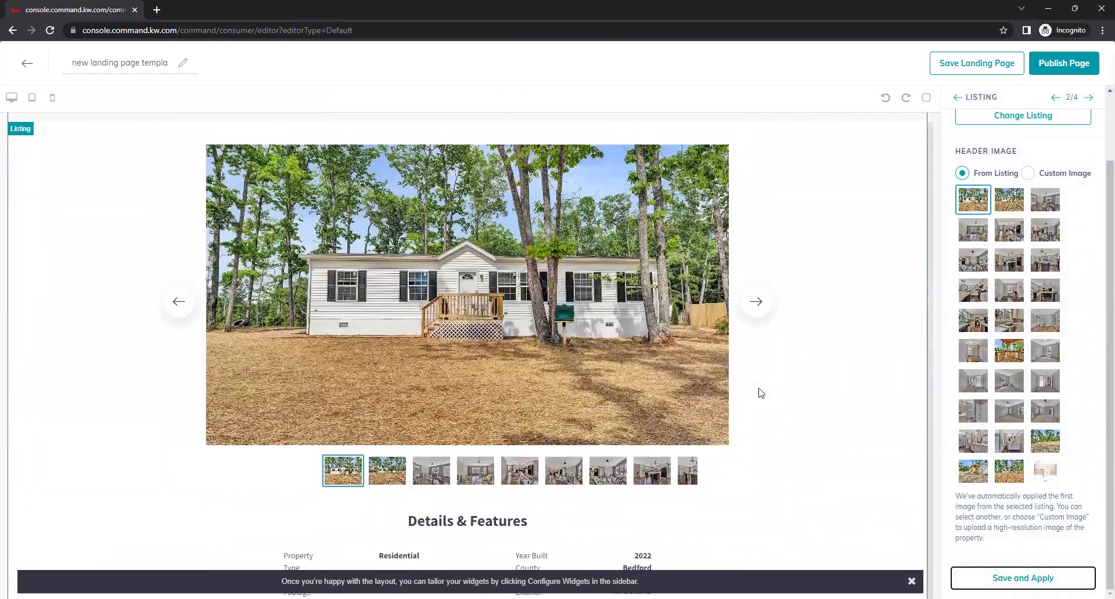
scroll(786, 410, down, 5)
scroll(787, 409, up, 14)
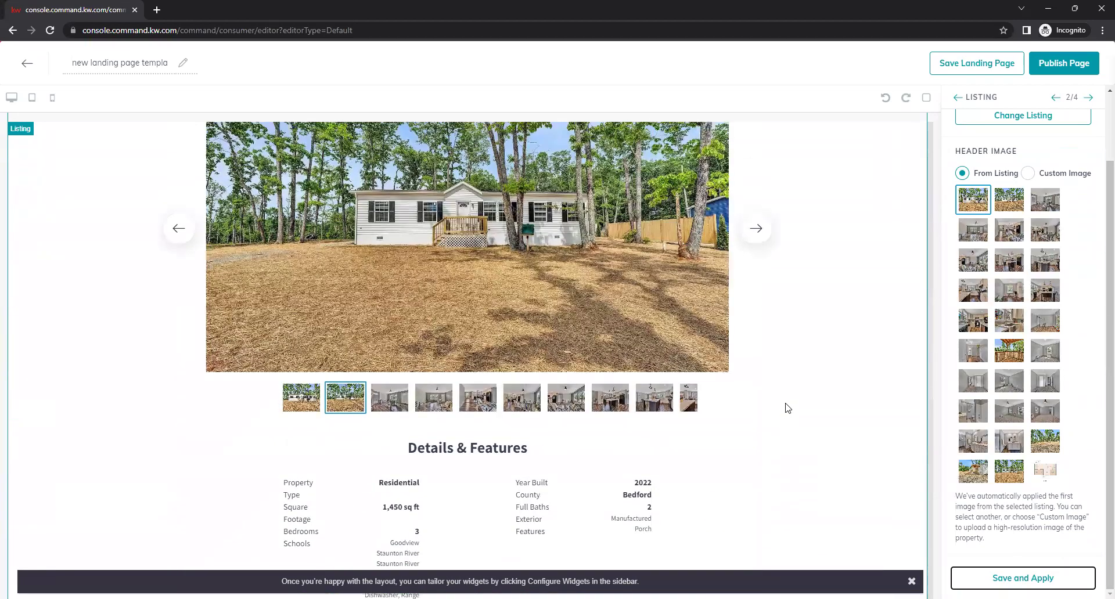
scroll(778, 459, up, 4)
click(758, 518)
click(758, 519)
click(757, 518)
click(757, 519)
scroll(822, 397, down, 8)
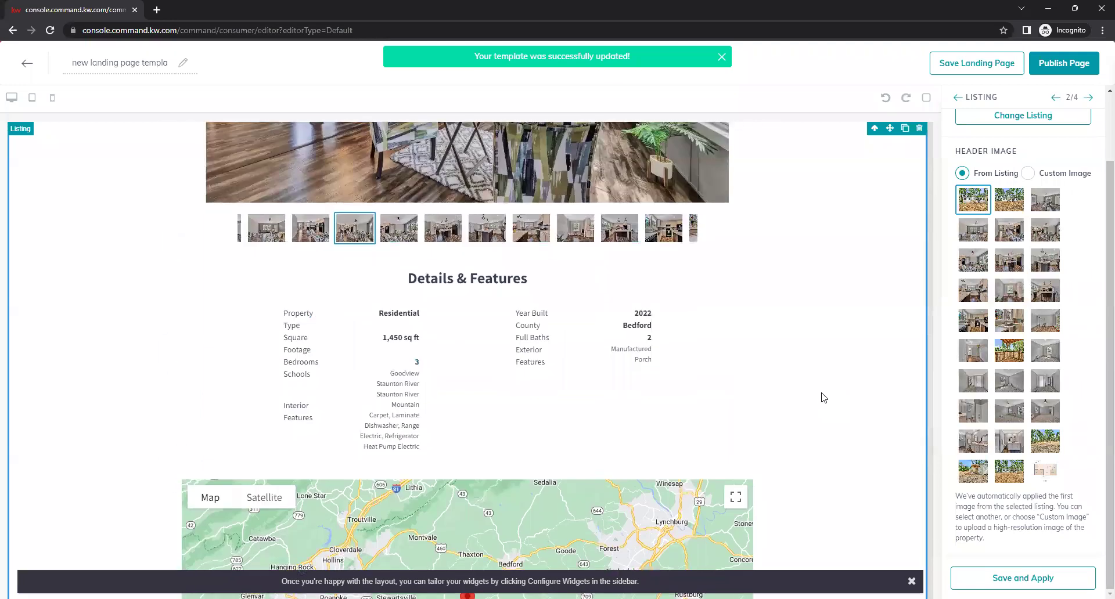
scroll(824, 395, down, 12)
scroll(824, 389, up, 4)
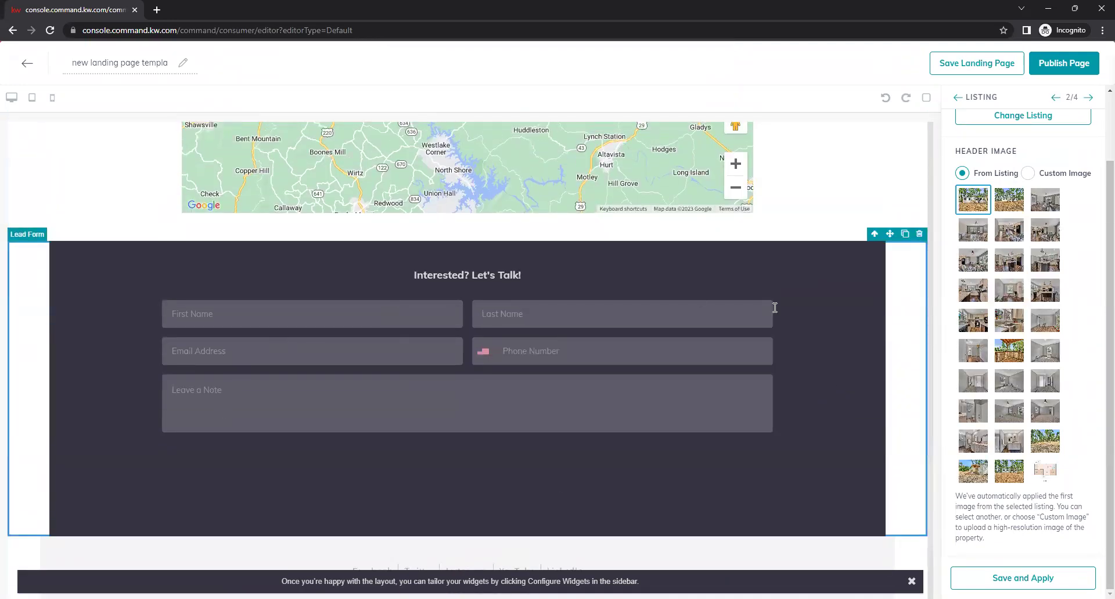
scroll(826, 363, up, 15)
scroll(828, 364, up, 5)
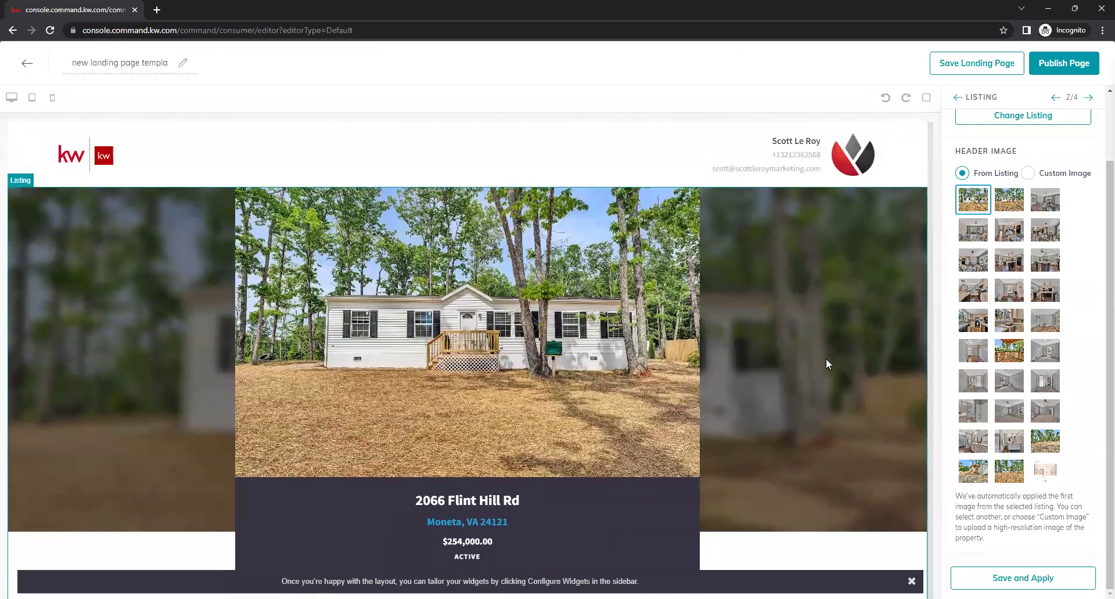
click(1022, 577)
click(955, 98)
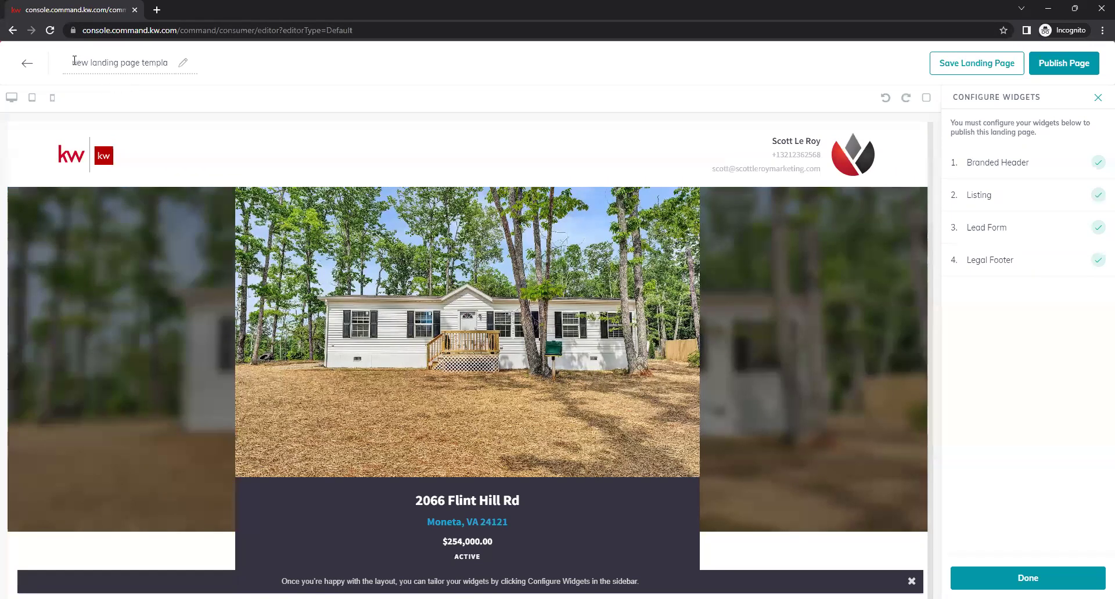
drag(76, 62, 162, 61)
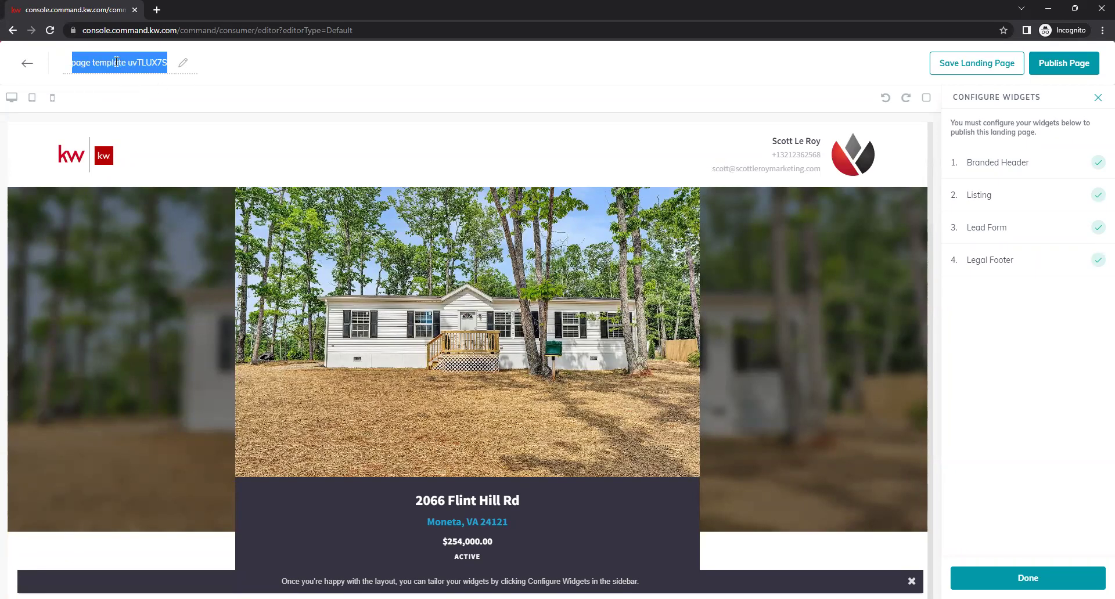
key(BackSpace)
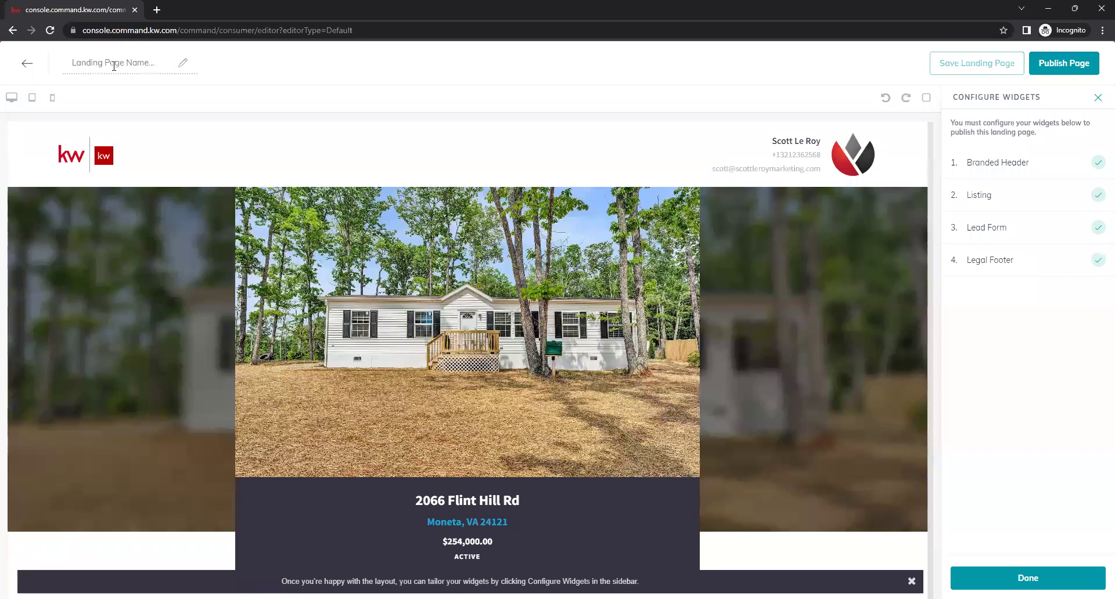
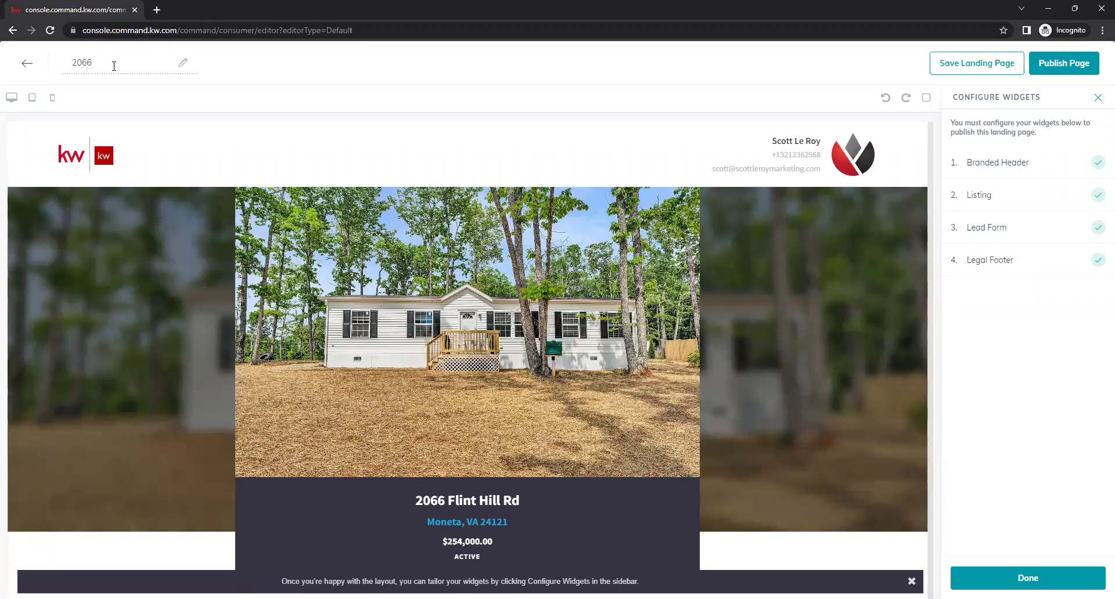
click(1054, 64)
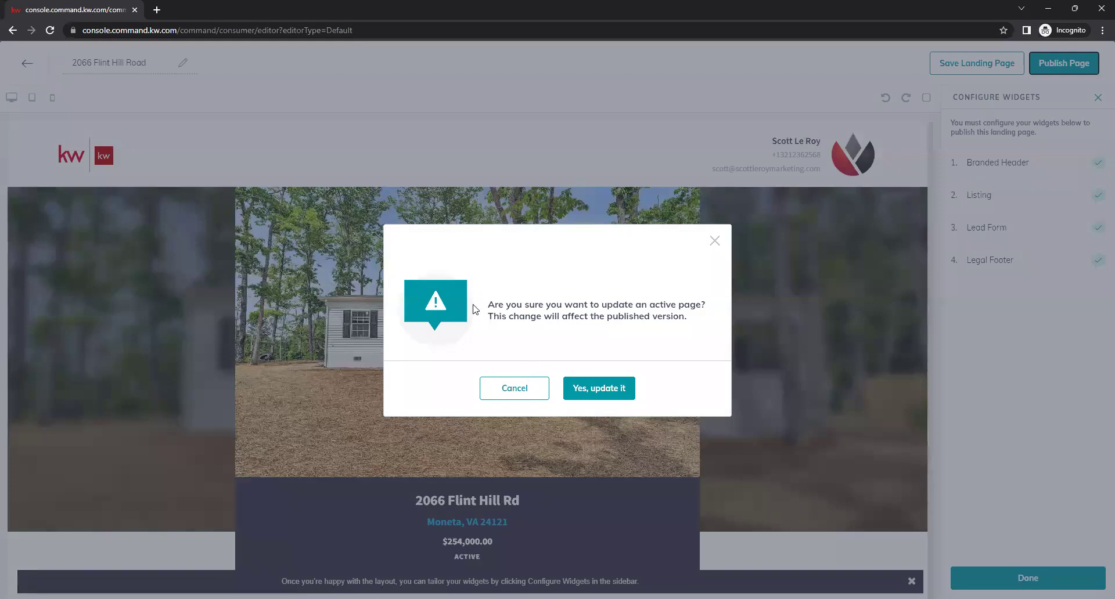
Confirm the update of the already live landing page
drag(485, 305, 699, 321)
click(688, 321)
click(596, 393)
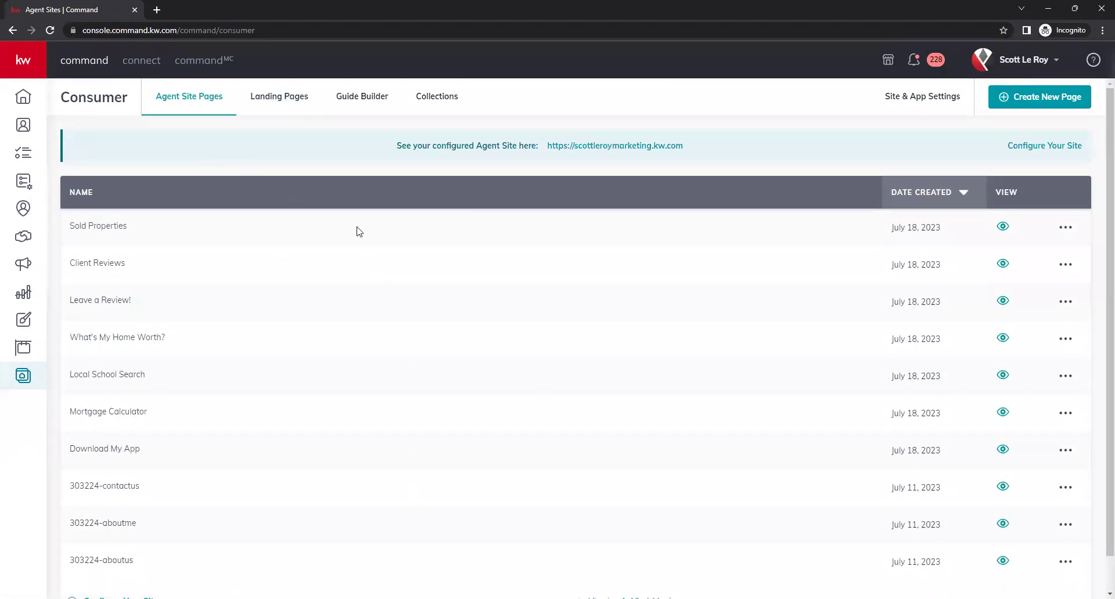
click(278, 105)
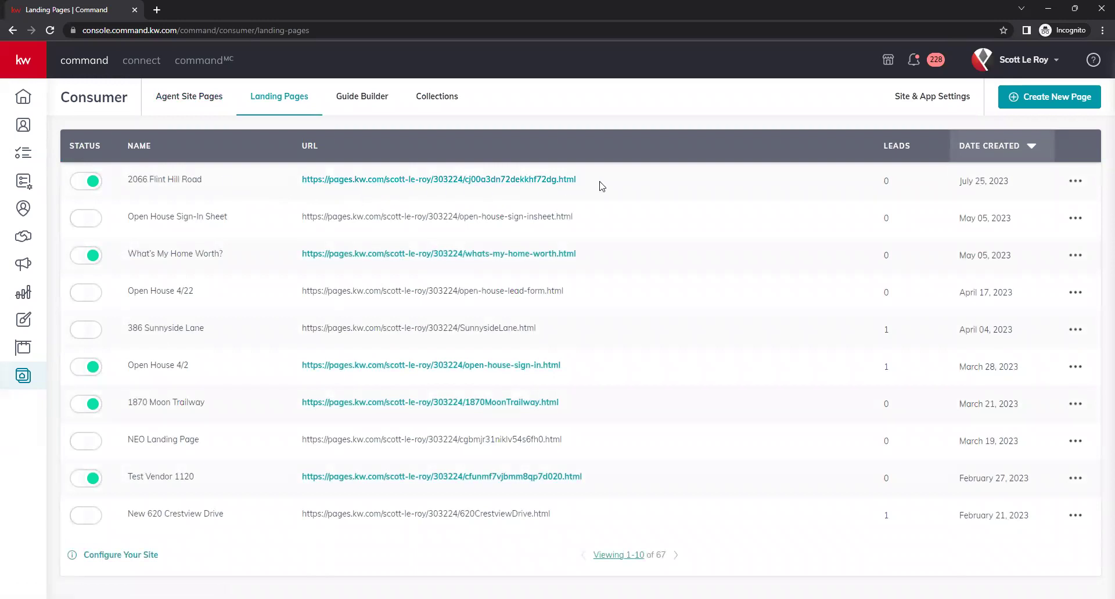
drag(575, 185, 464, 182)
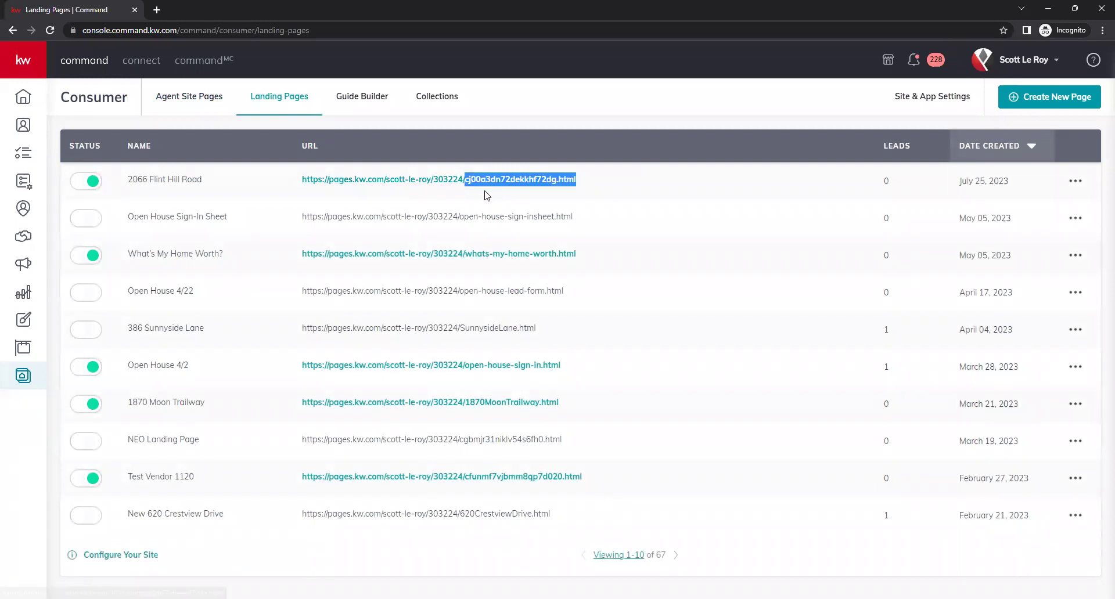
click(541, 195)
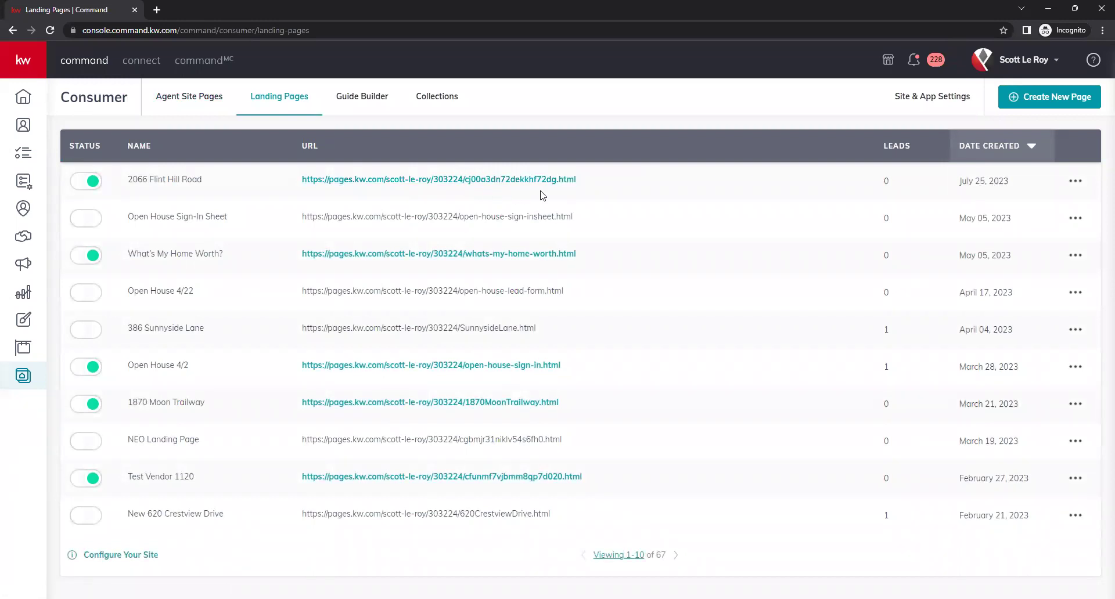
click(1075, 181)
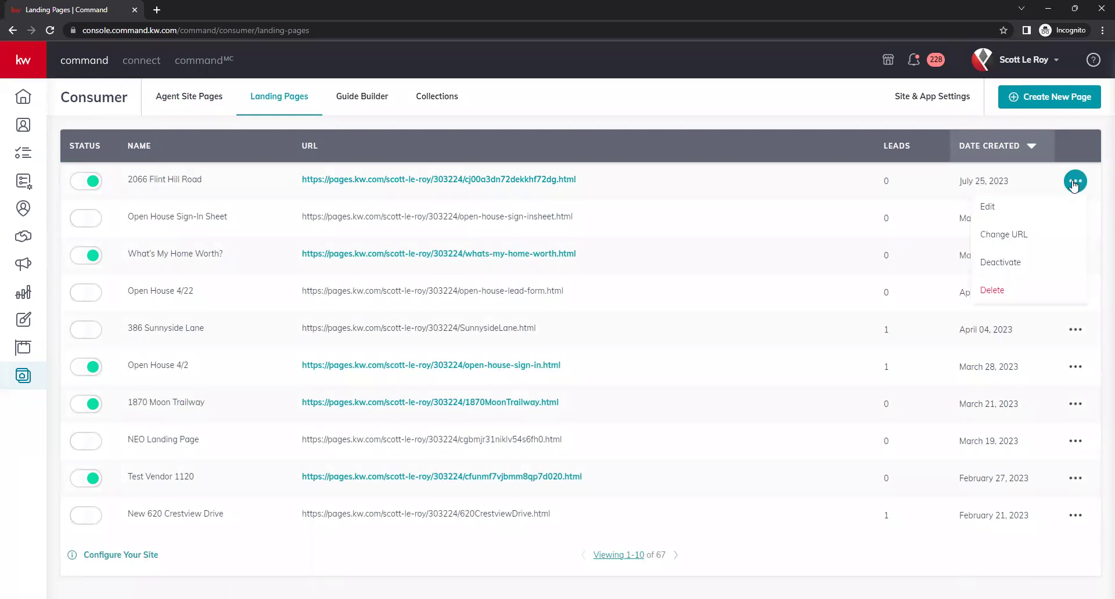
Choose Change URL and delete the page's random URL slug
click(1059, 234)
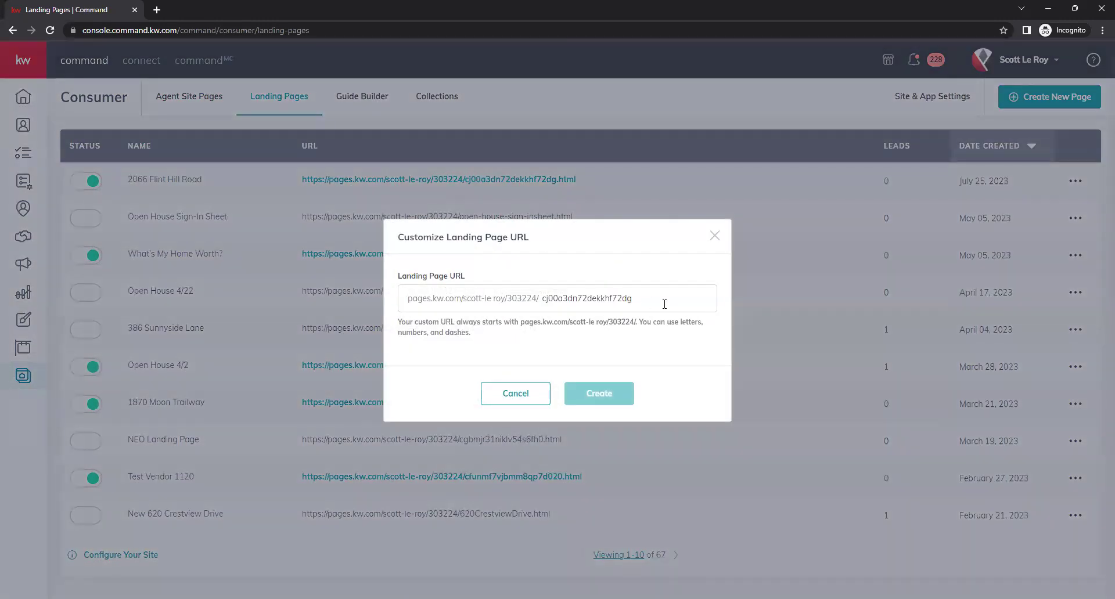
drag(669, 300, 537, 307)
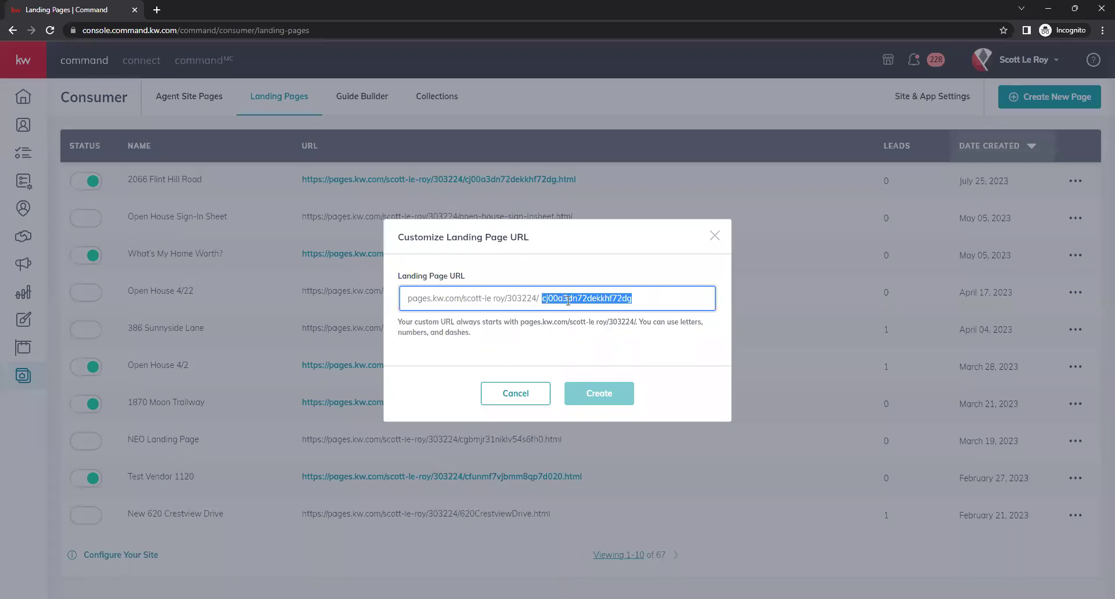
key(BackSpace)
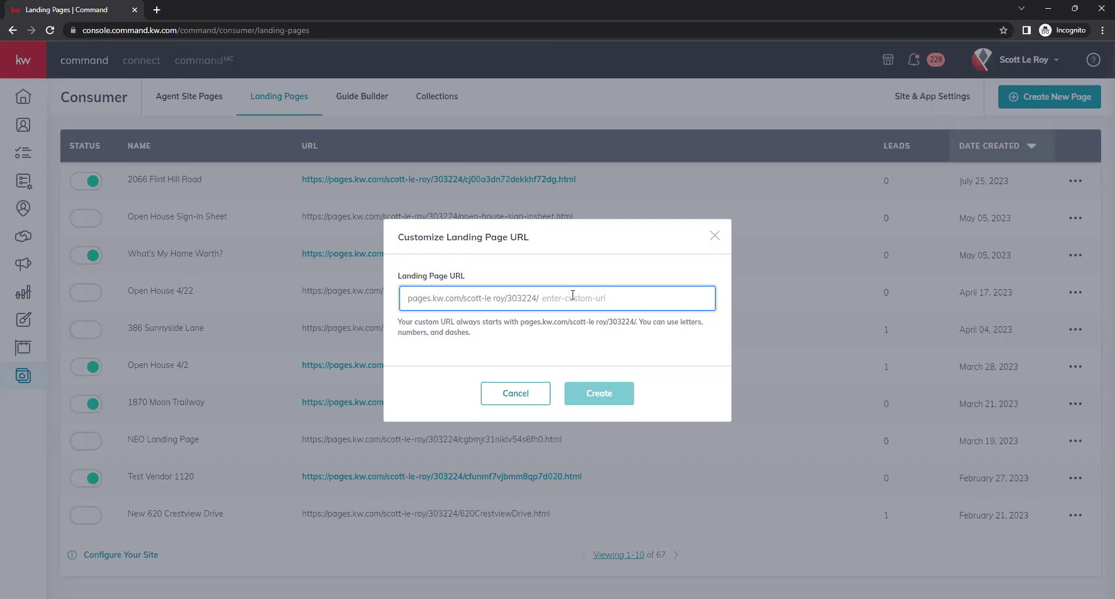
drag(663, 324, 708, 327)
click(701, 331)
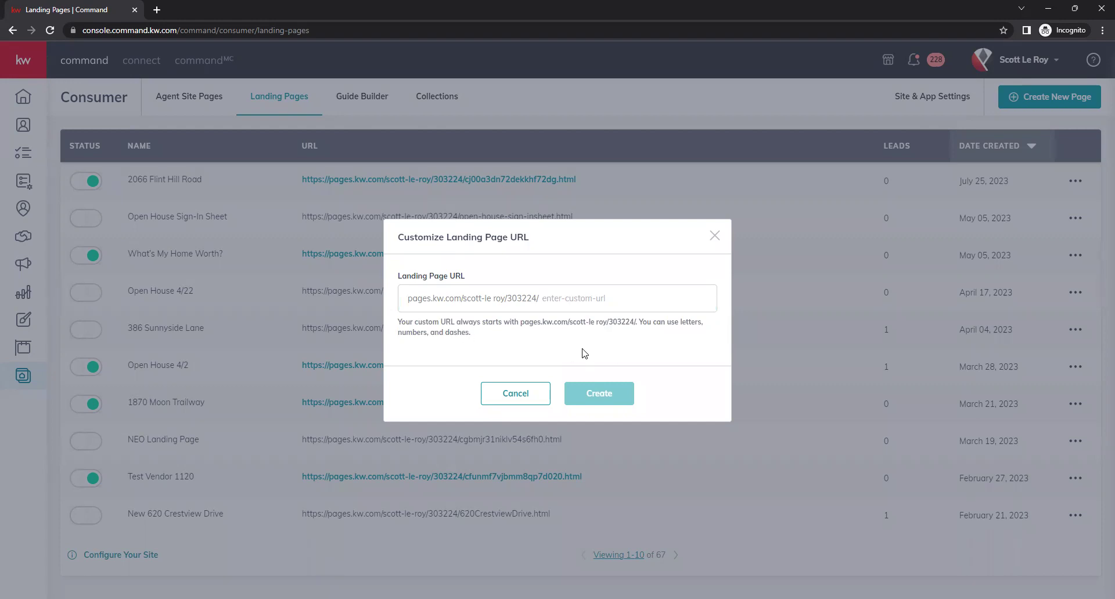
click(577, 299)
text(20)
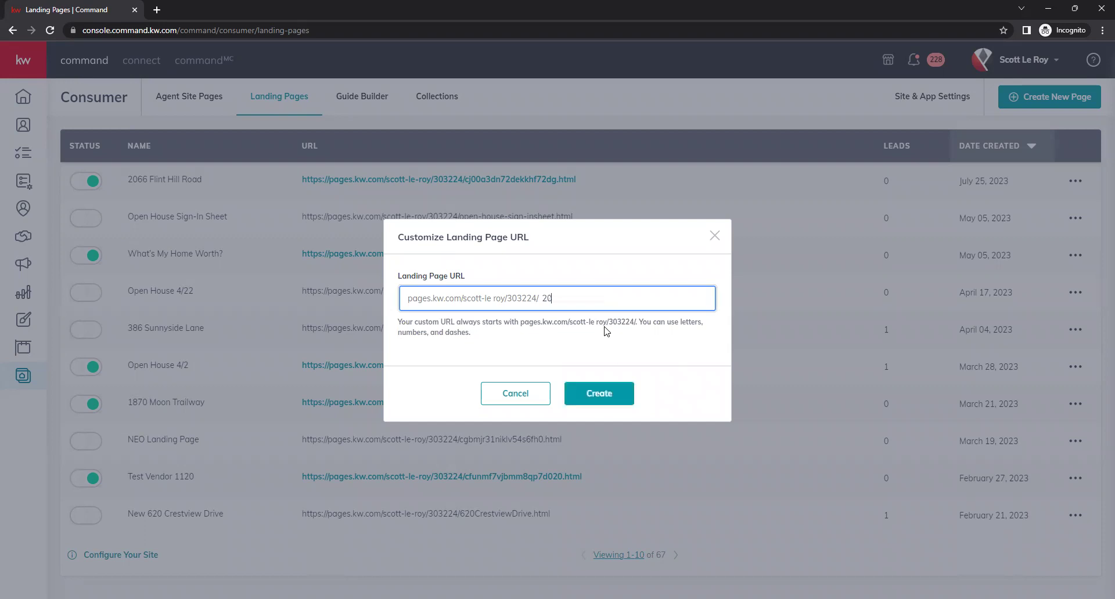
text(66)
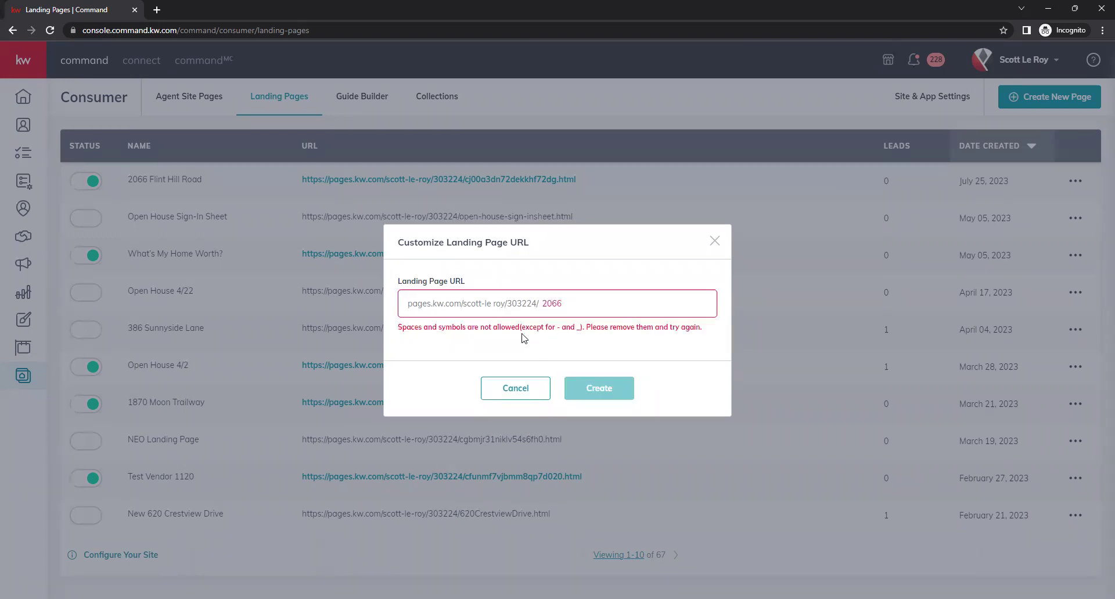
drag(419, 328, 670, 334)
click(655, 346)
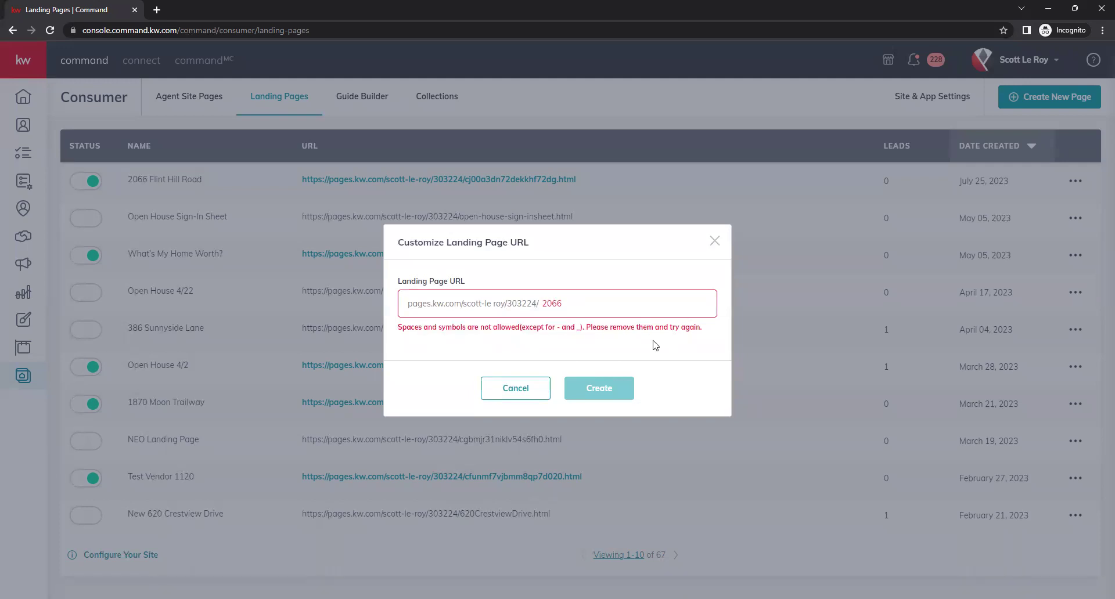
click(589, 299)
key(BackSpace)
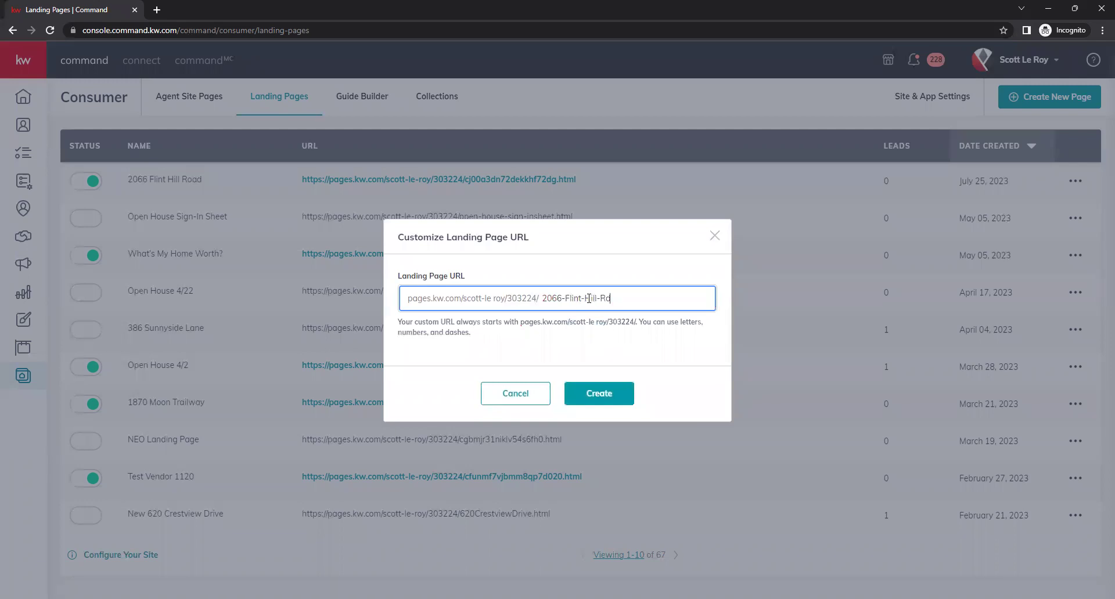
click(588, 367)
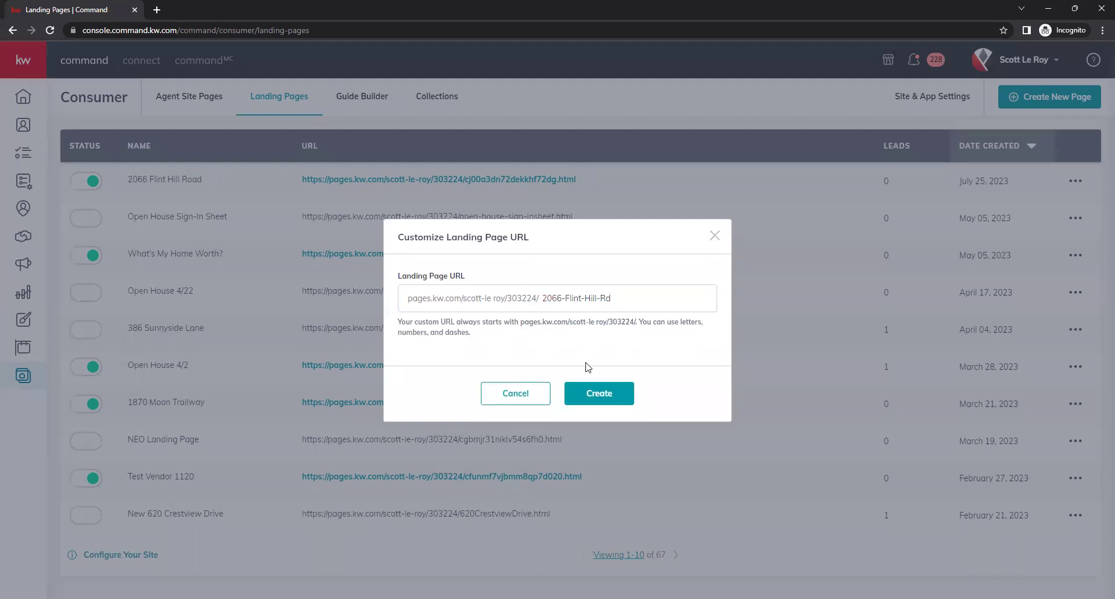
click(592, 401)
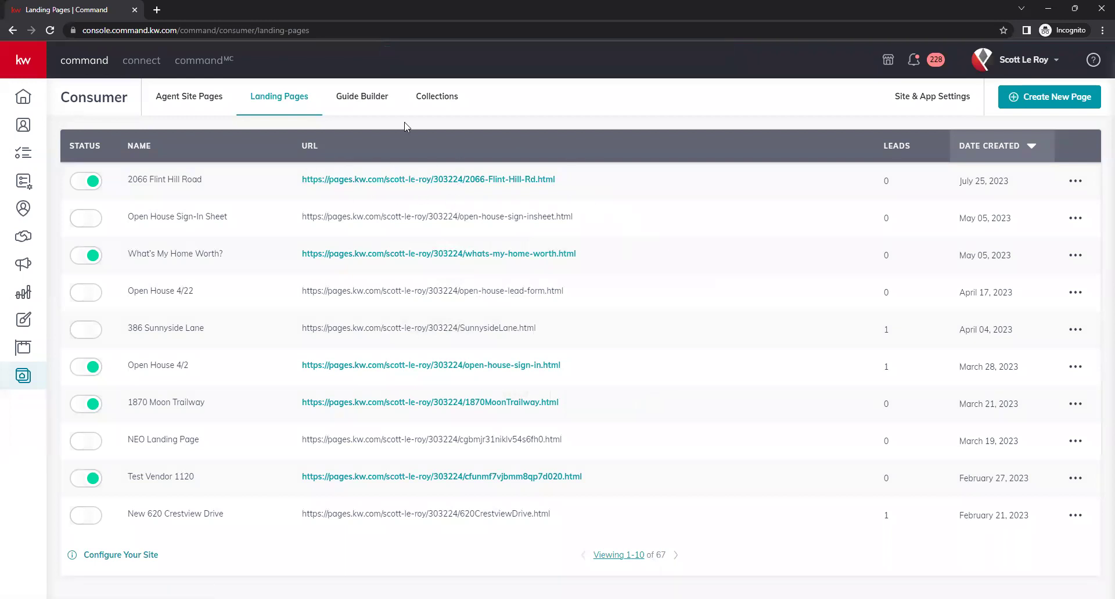
click(380, 181)
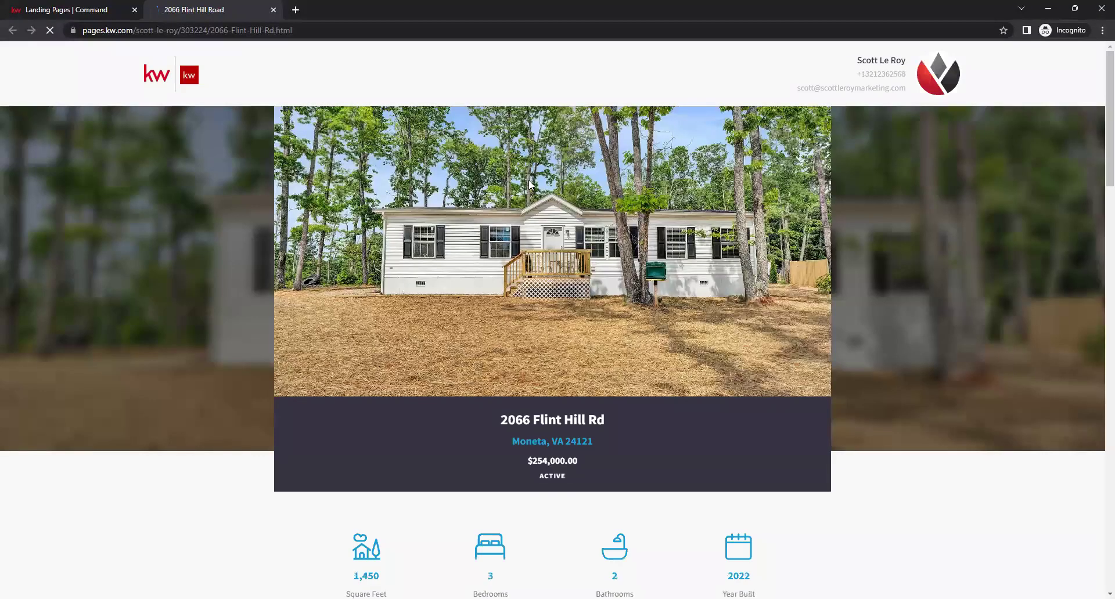
scroll(946, 194, down, 9)
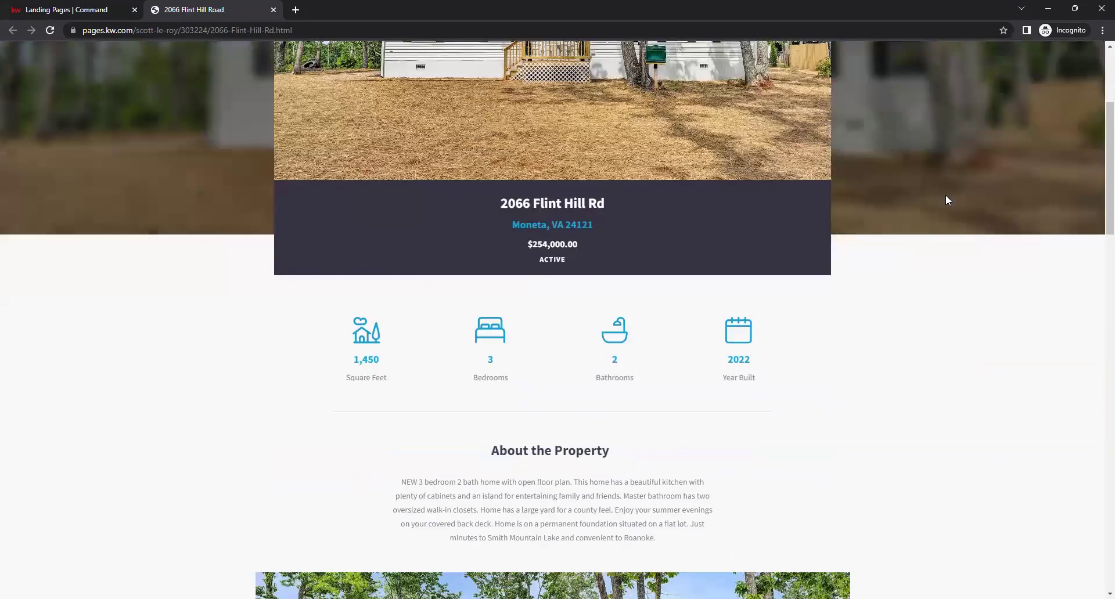
scroll(947, 200, down, 1)
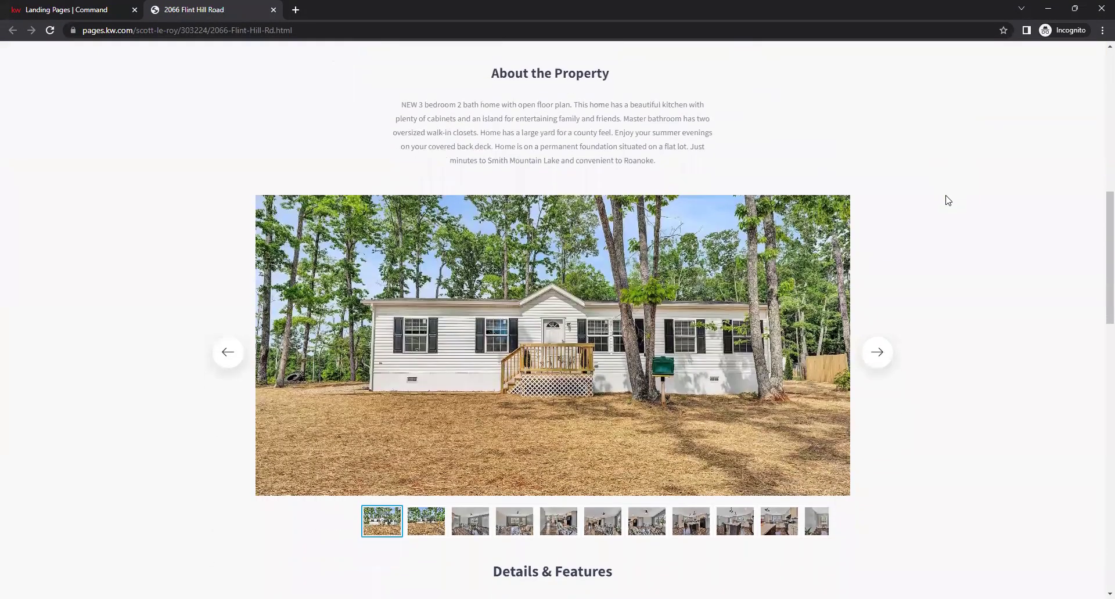
scroll(946, 199, up, 5)
scroll(942, 224, down, 2)
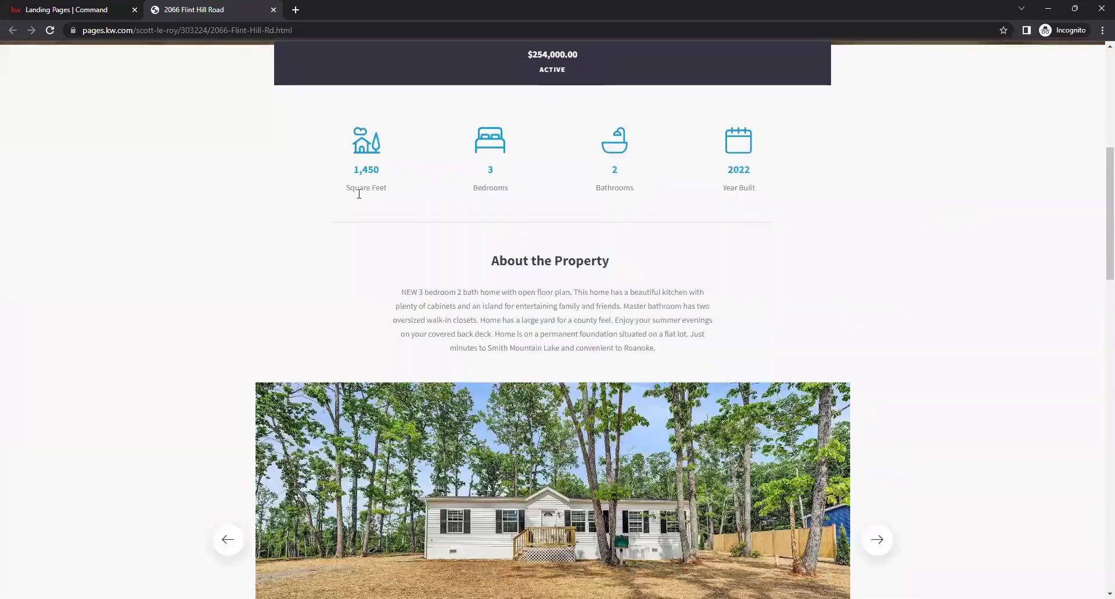
drag(343, 176, 433, 180)
click(410, 180)
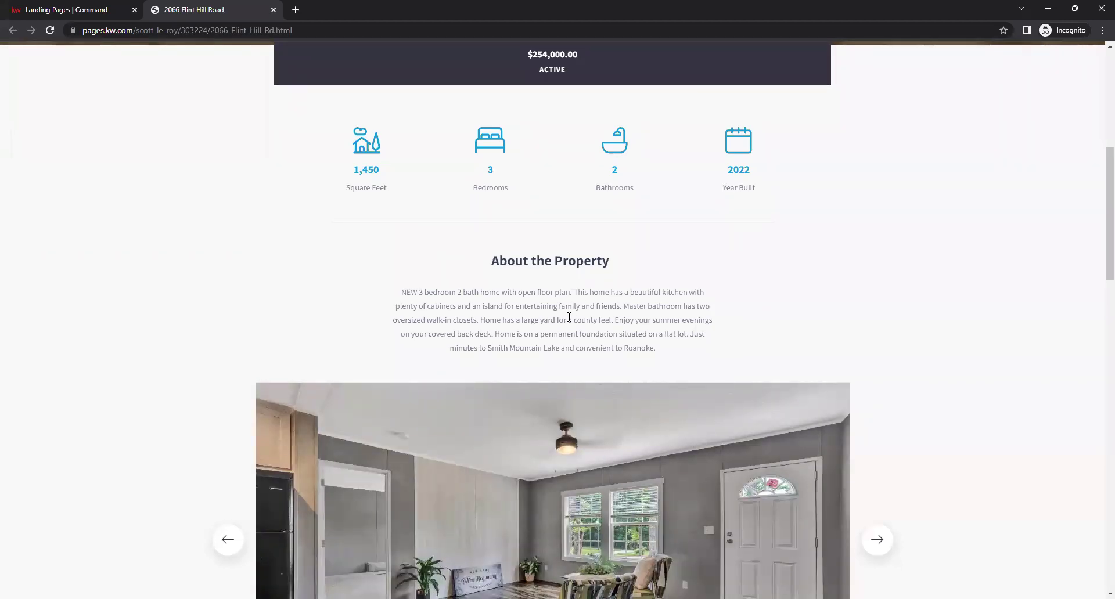
drag(391, 291, 741, 356)
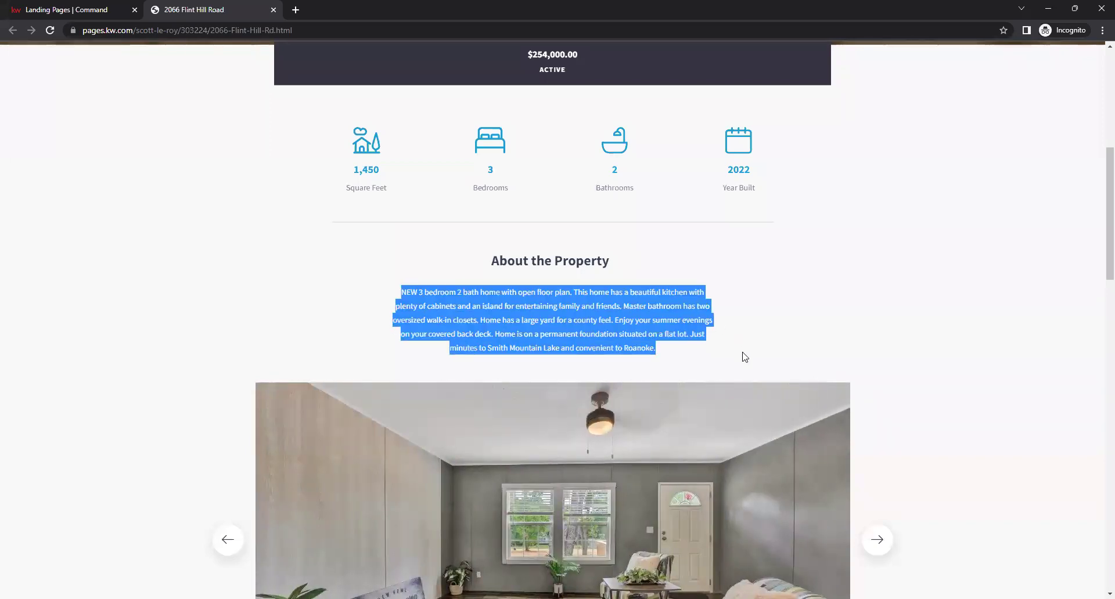
click(720, 323)
scroll(975, 334, down, 4)
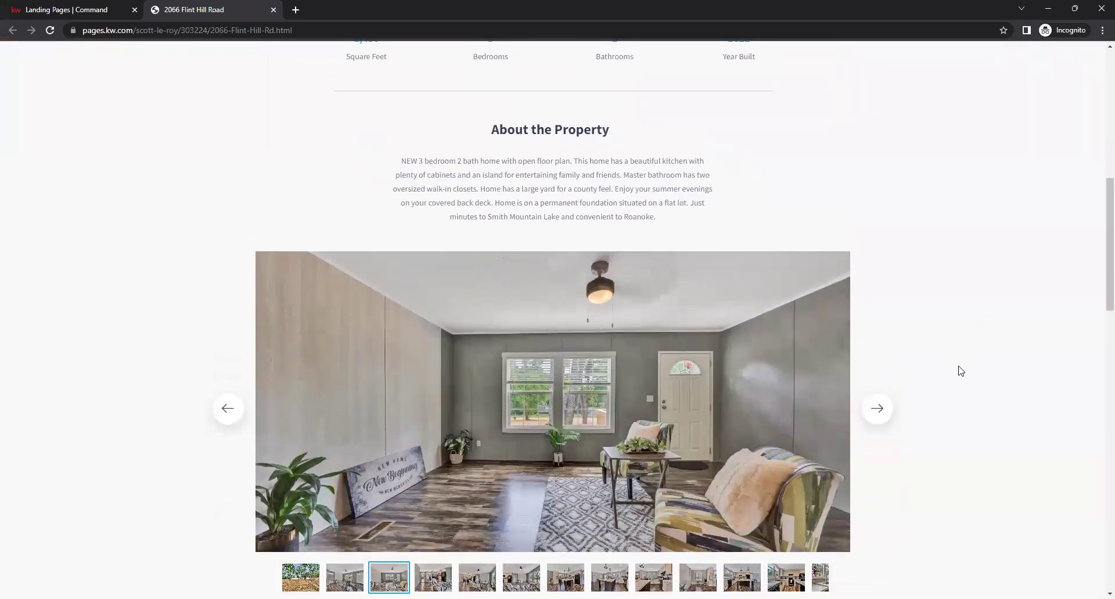
scroll(1062, 309, down, 2)
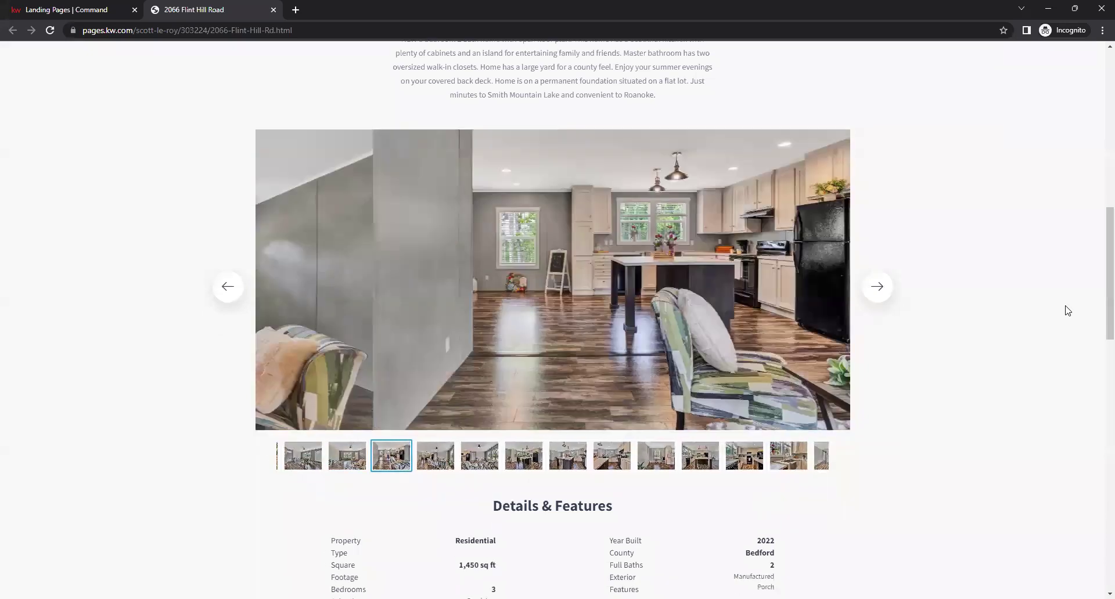
scroll(1052, 308, down, 2)
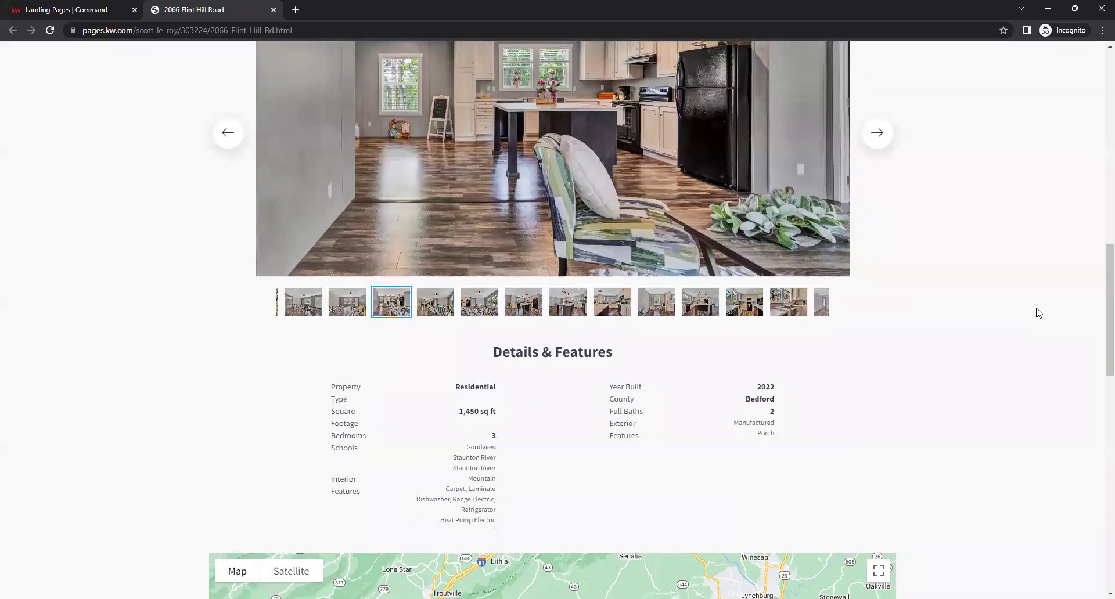
scroll(989, 262, down, 5)
scroll(989, 262, up, 3)
drag(324, 270, 850, 355)
click(876, 357)
scroll(987, 405, down, 3)
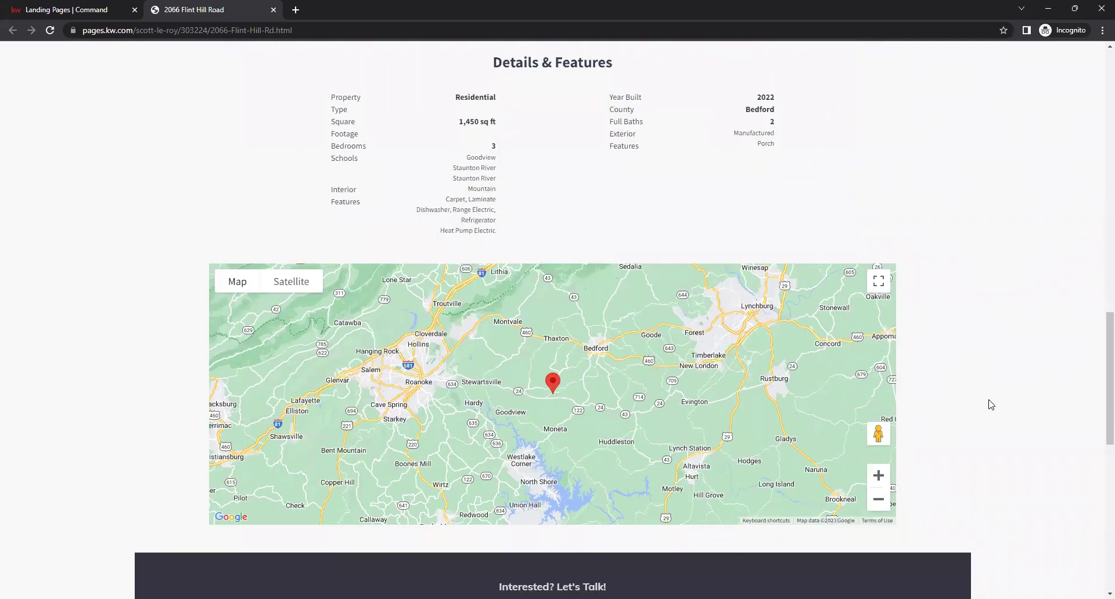
scroll(983, 406, down, 1)
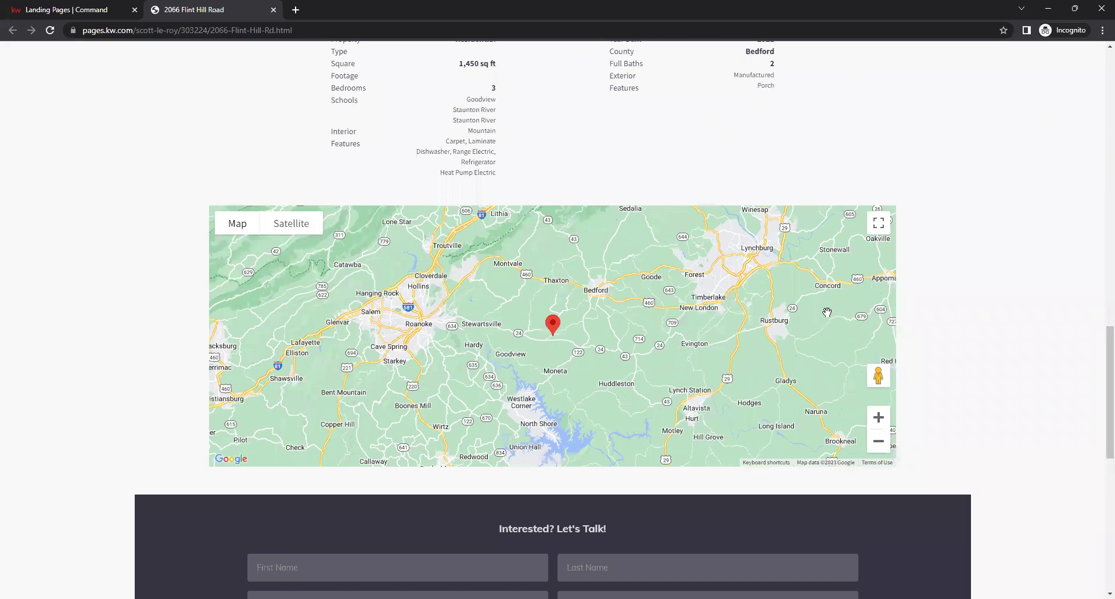
scroll(1057, 282, up, 1)
scroll(1057, 281, down, 5)
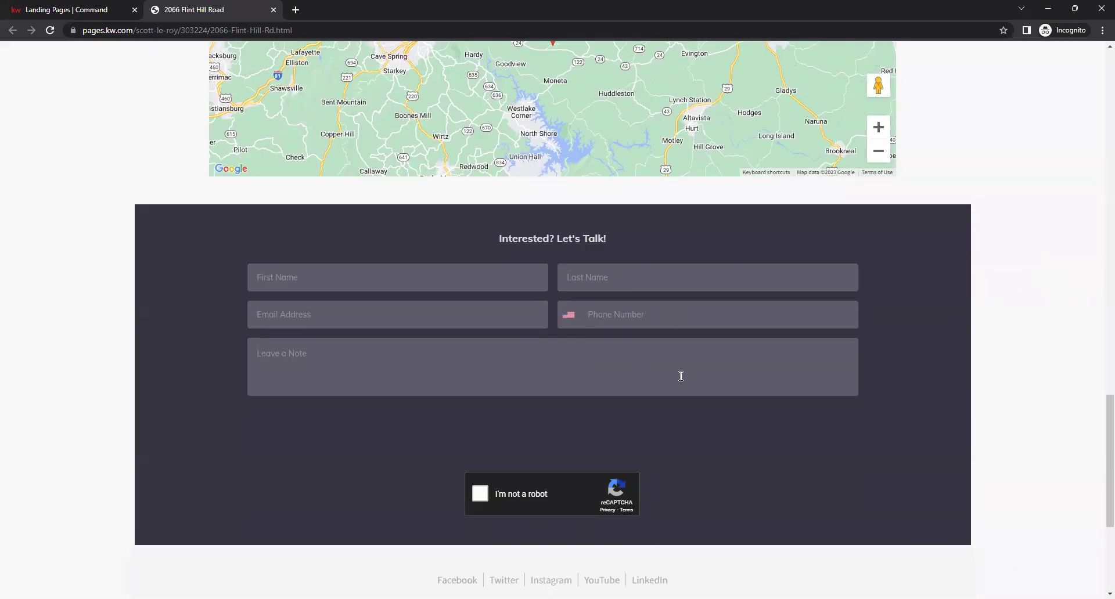
scroll(1008, 469, down, 5)
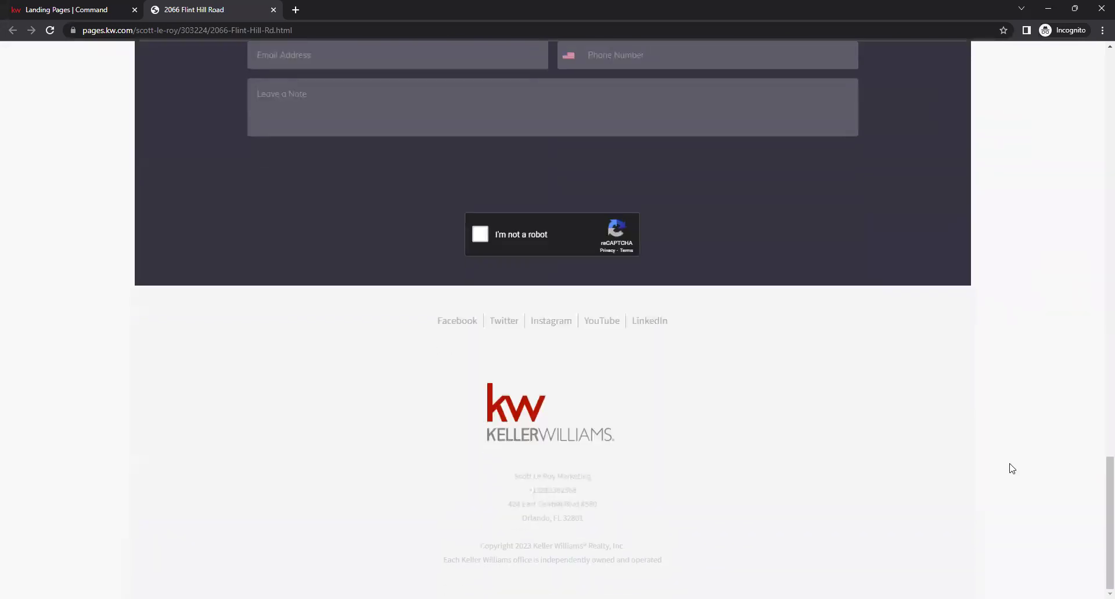
scroll(1008, 466, up, 7)
scroll(1009, 466, down, 2)
scroll(1008, 466, down, 1)
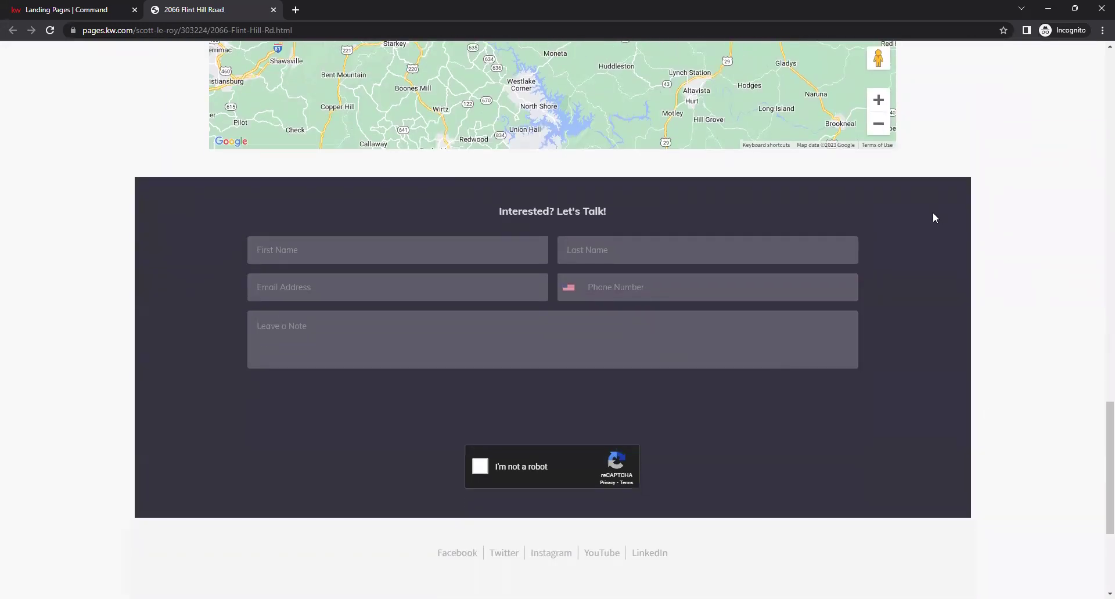
click(459, 247)
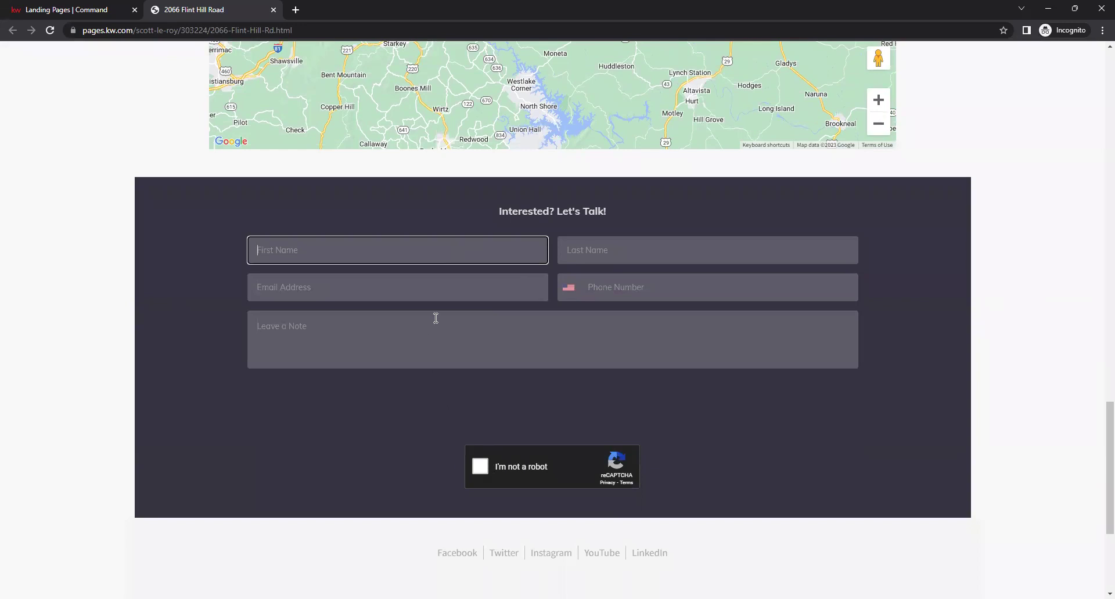
click(384, 448)
scroll(920, 433, up, 15)
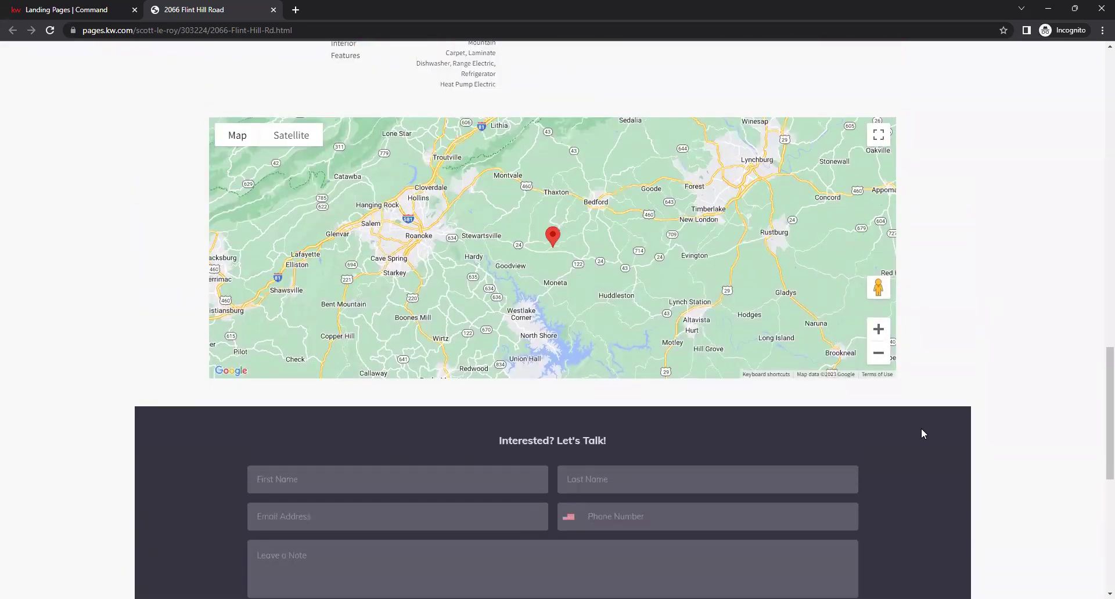
scroll(921, 433, up, 8)
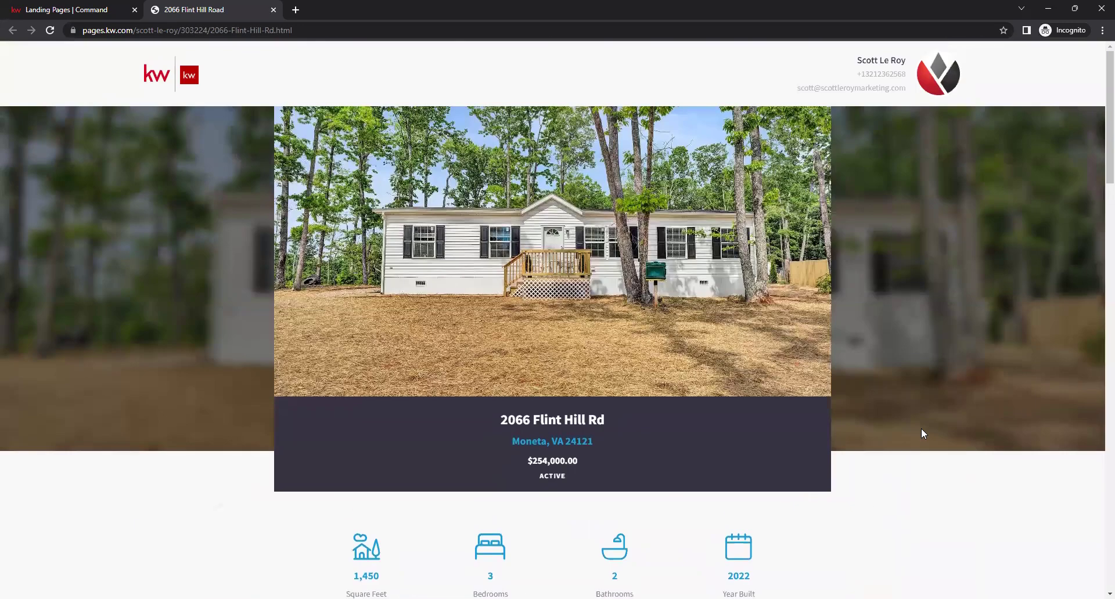
scroll(921, 434, down, 3)
Close the listing tab and create a new empty lead-generation landing page
click(273, 9)
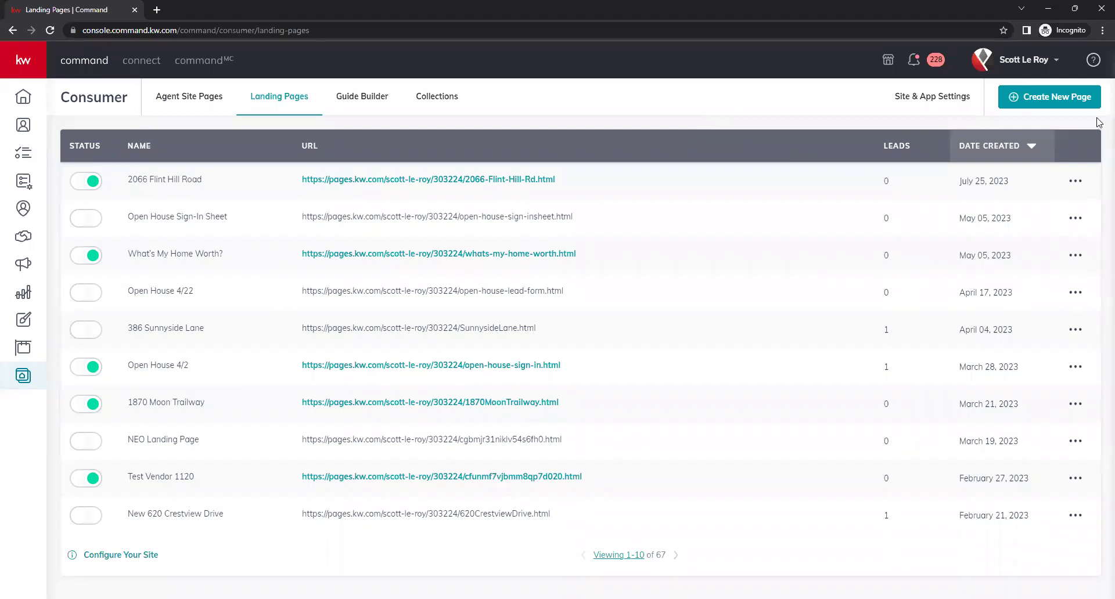
click(1047, 94)
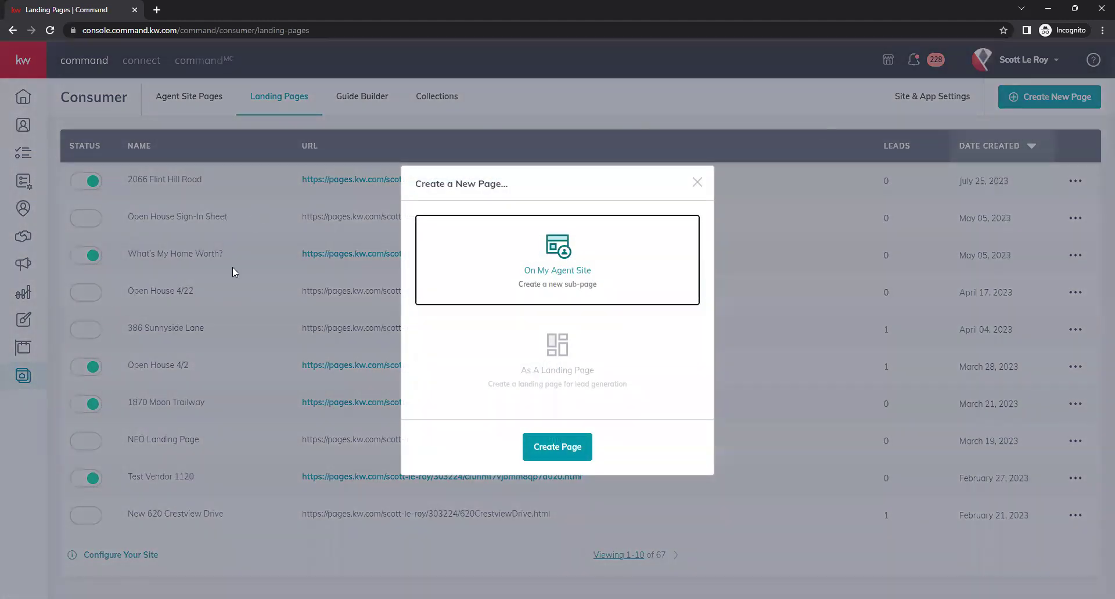
click(591, 354)
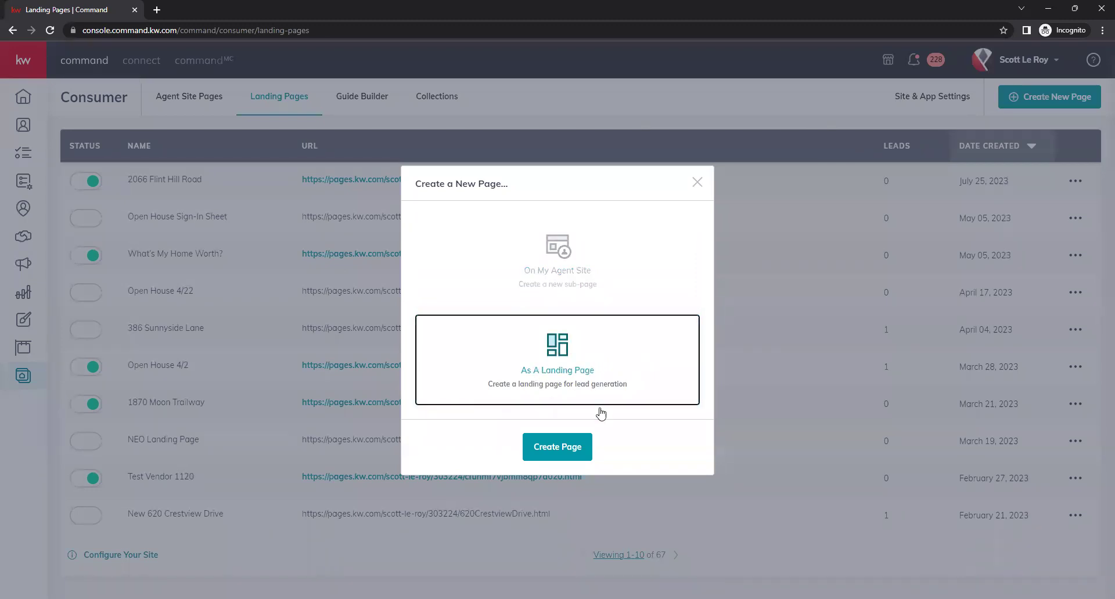
click(560, 452)
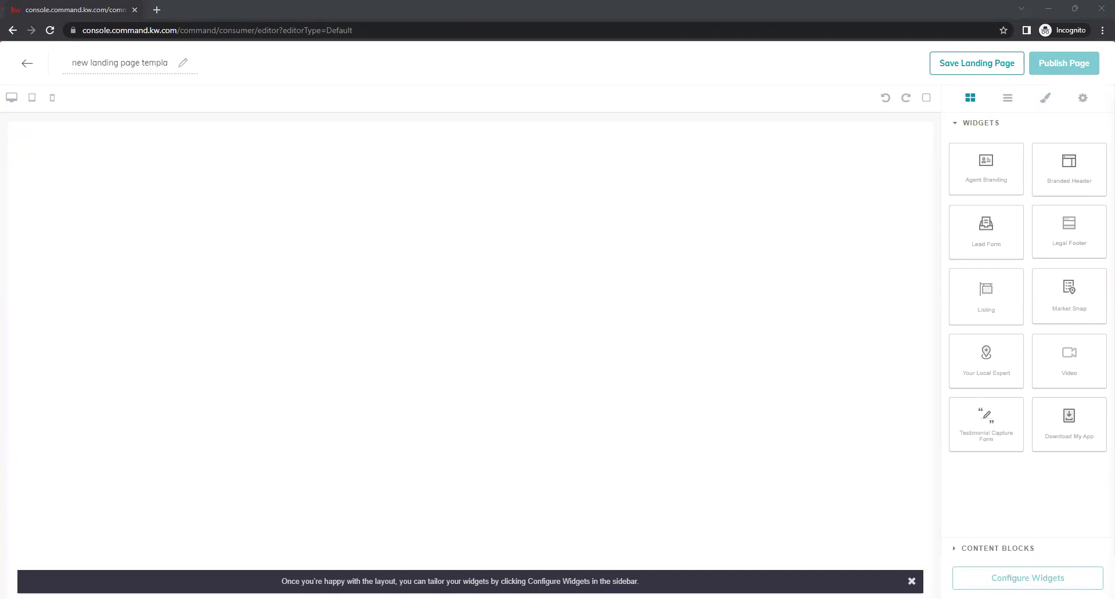
Replace the placeholder page name with 'Open House Sign In 6/30'
click(90, 63)
triple_click(86, 65)
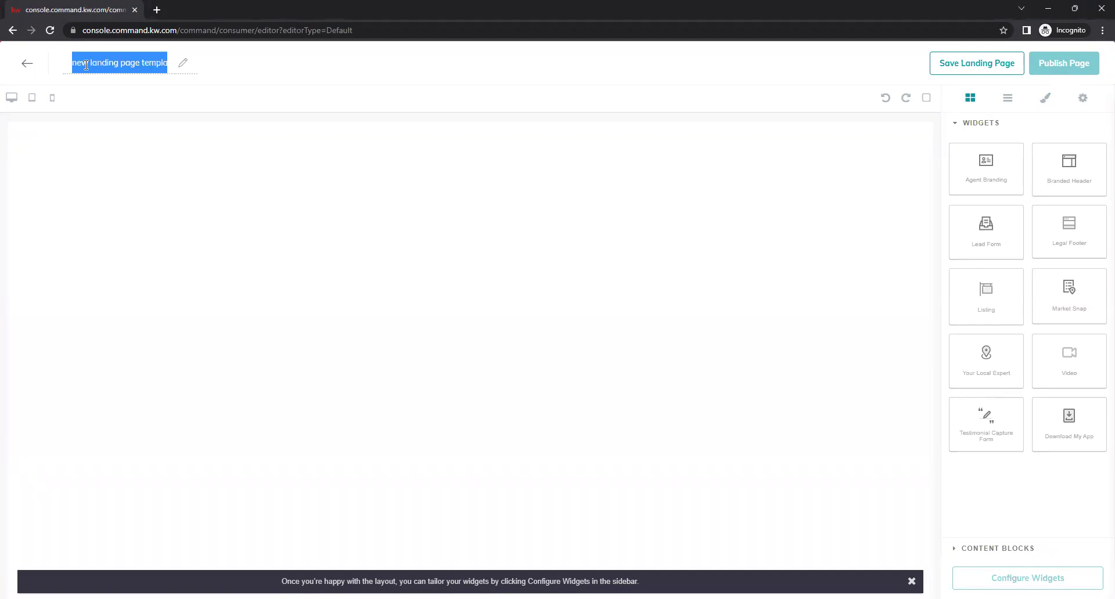
key(BackSpace)
text(Open House Sign In 6/30)
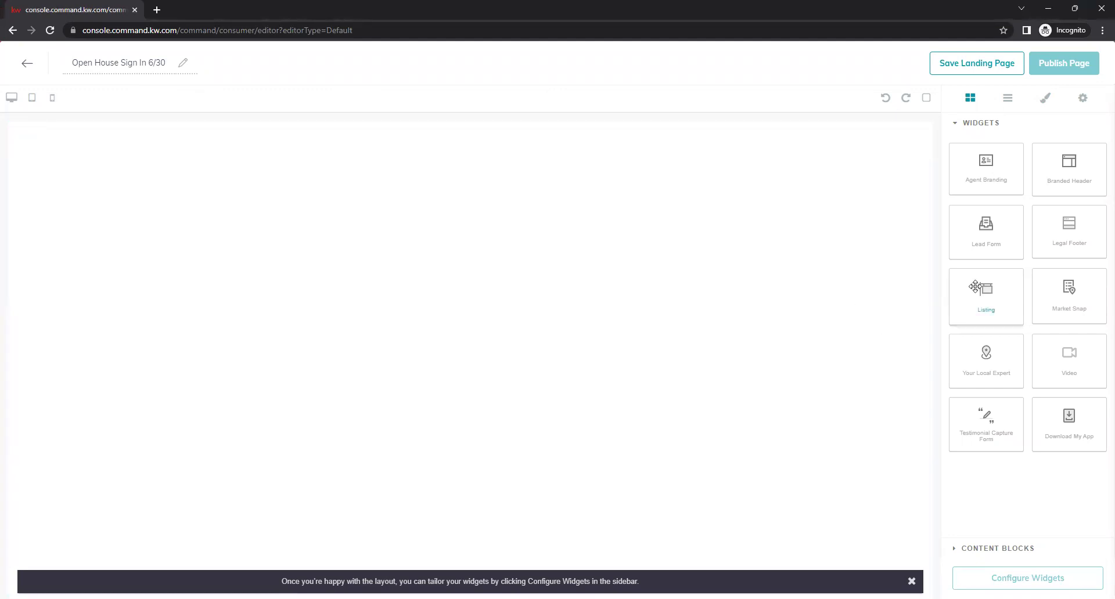
Drag Branded Header, Legal Footer, Listing and Lead Form widgets onto the page, then open widget configuration
drag(1098, 174, 894, 181)
drag(1074, 239, 781, 476)
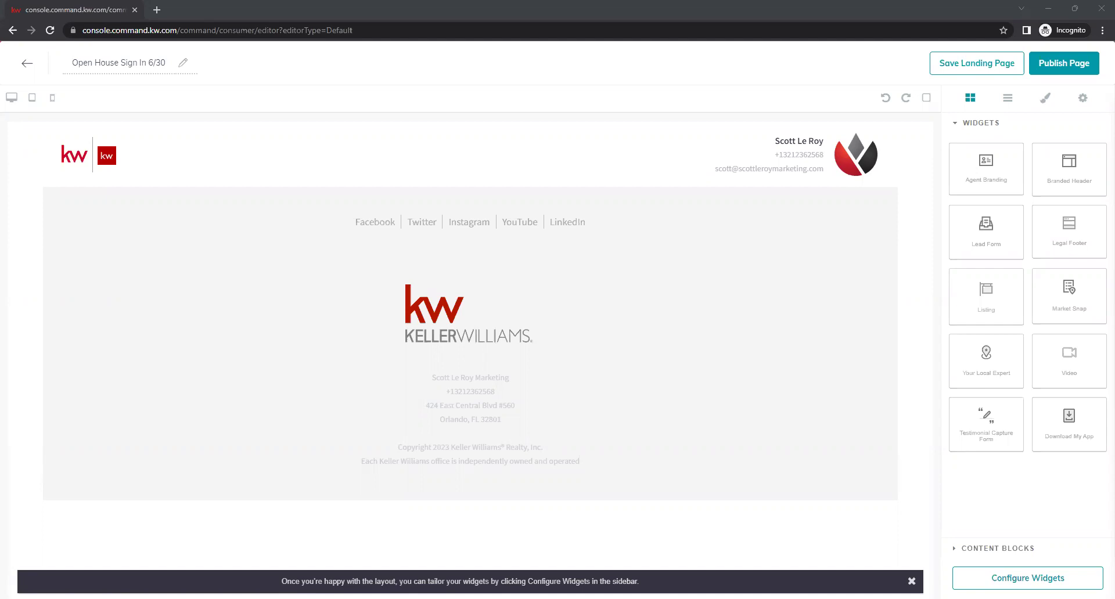
drag(966, 291, 713, 221)
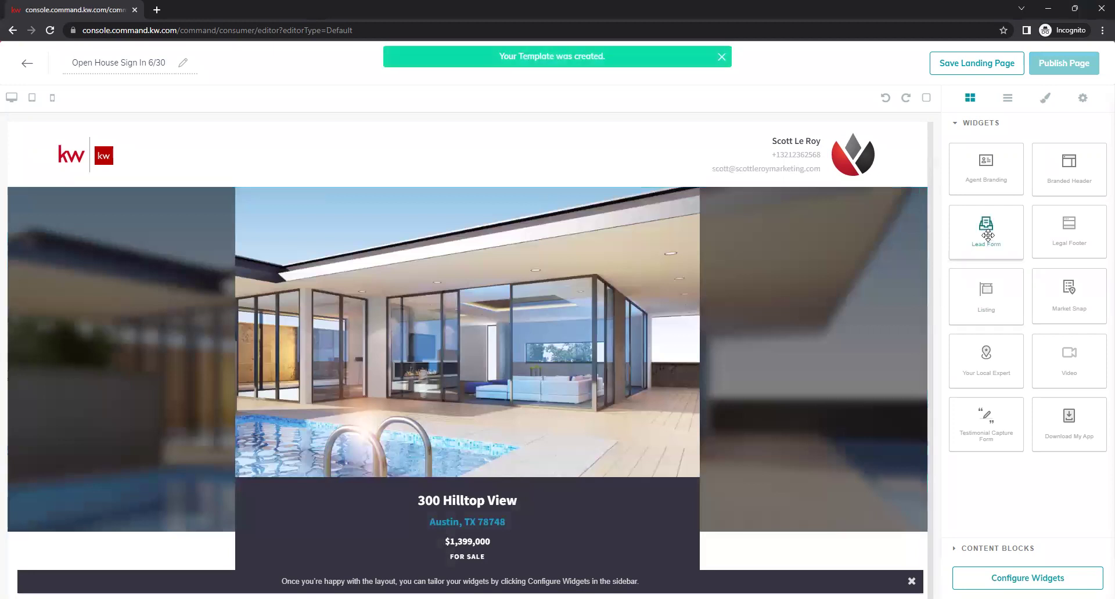
drag(986, 234, 809, 201)
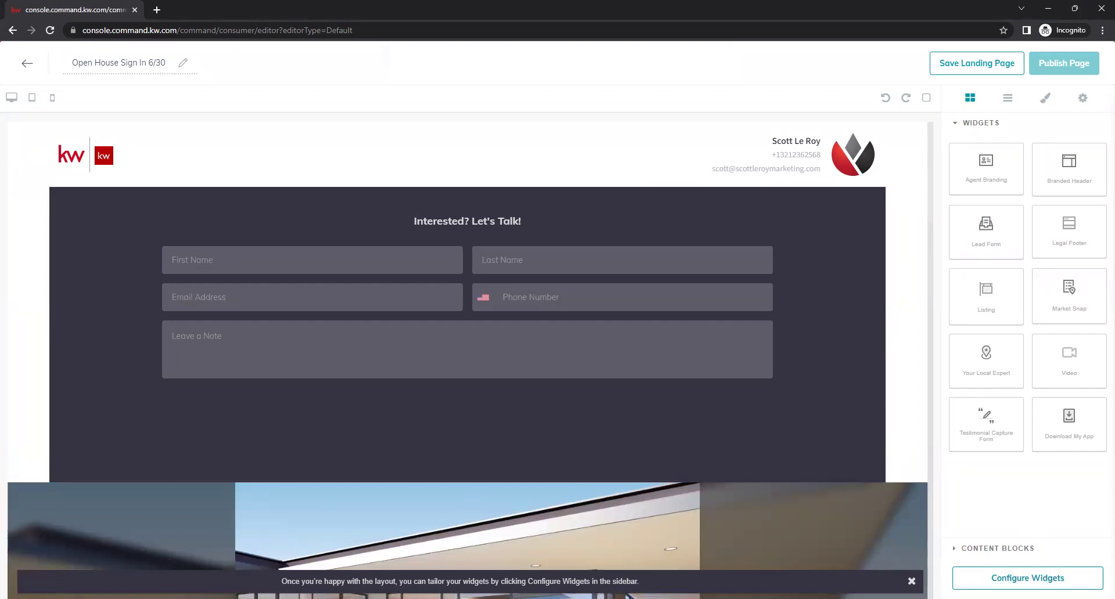
click(1027, 578)
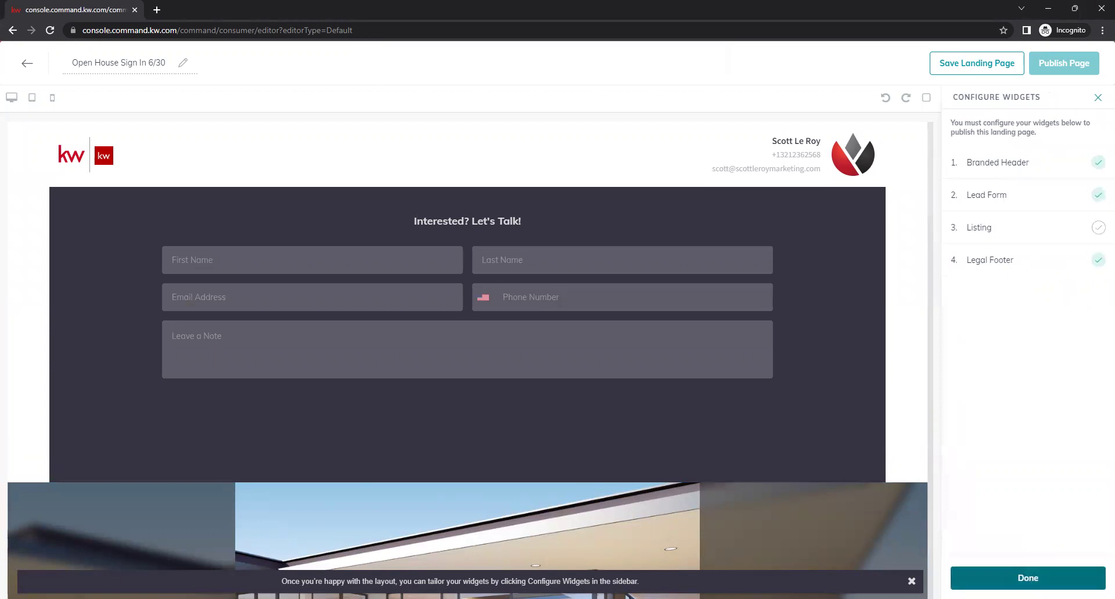
Set the branded header text to 'Welcome To Our Open House!', apply it, and advance to the lead form
click(1003, 173)
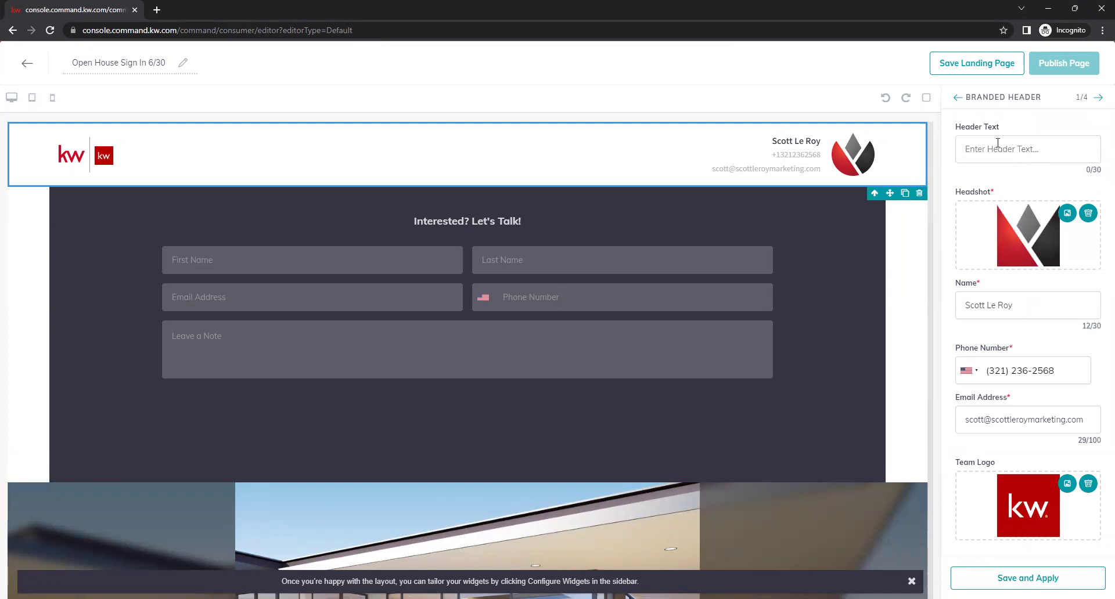
click(981, 150)
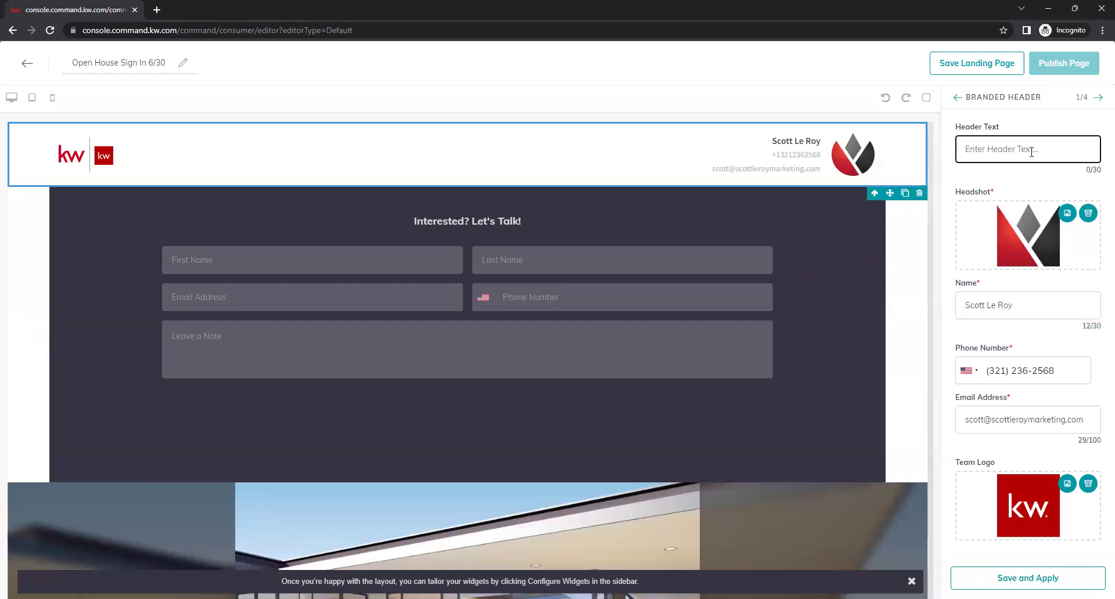
text(Welcome To Our Open House!)
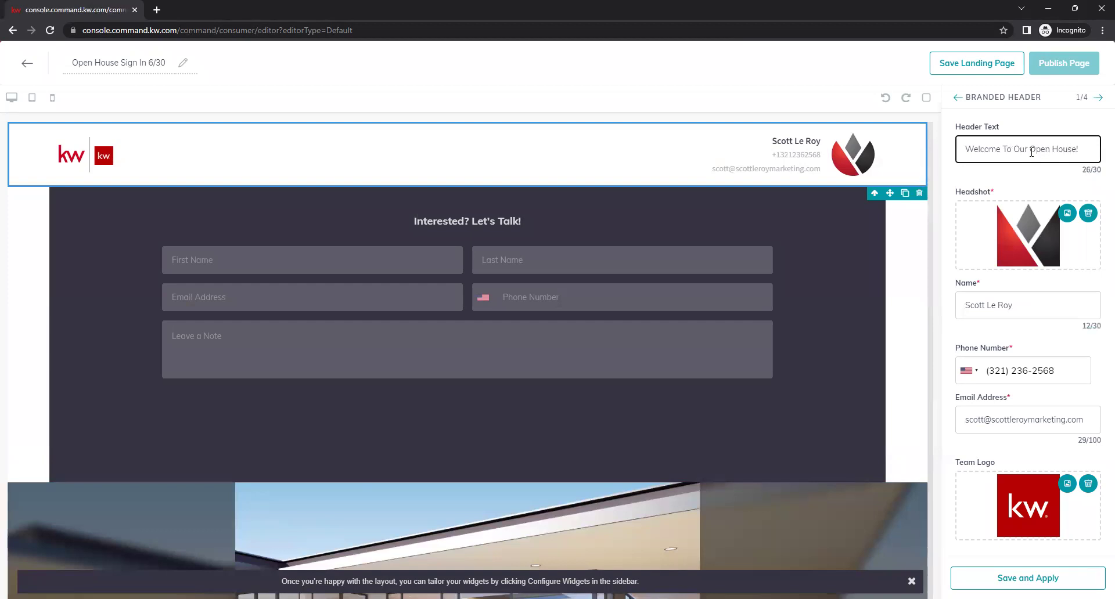
click(1036, 184)
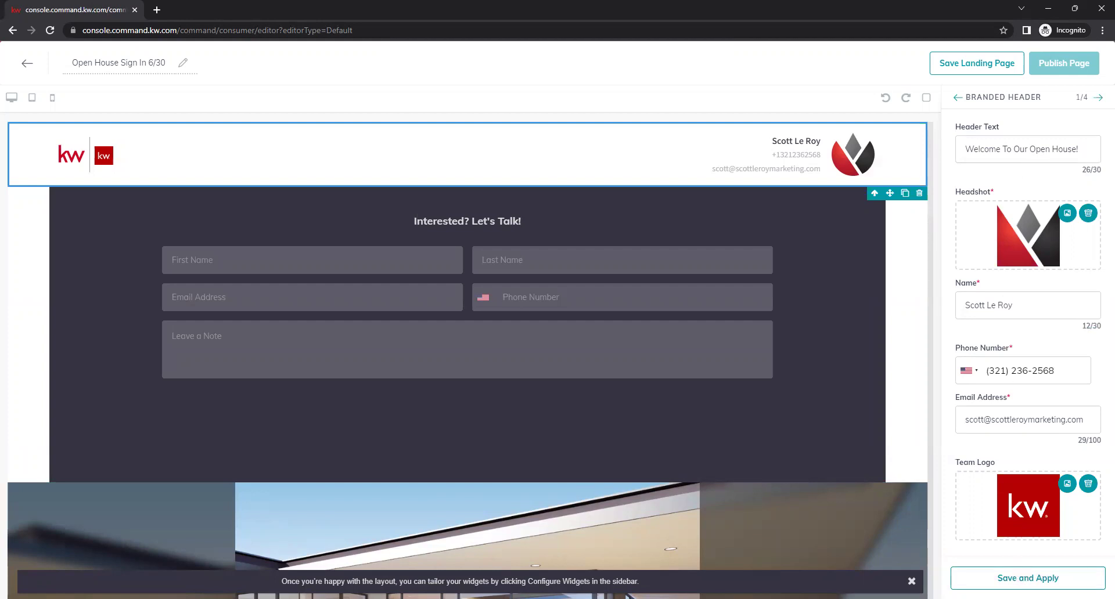
click(1094, 578)
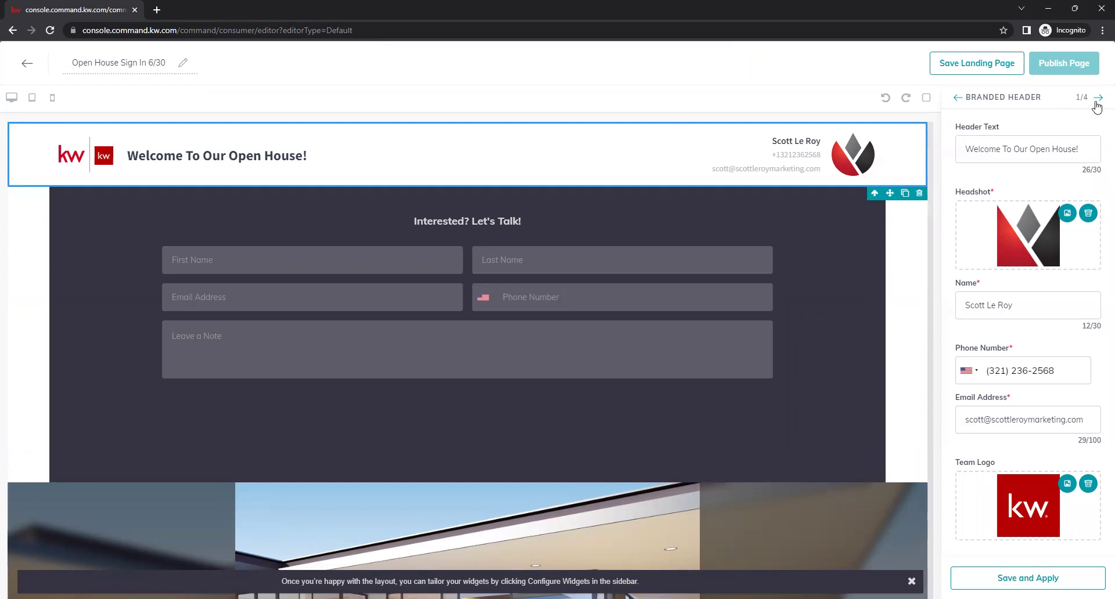
click(1096, 98)
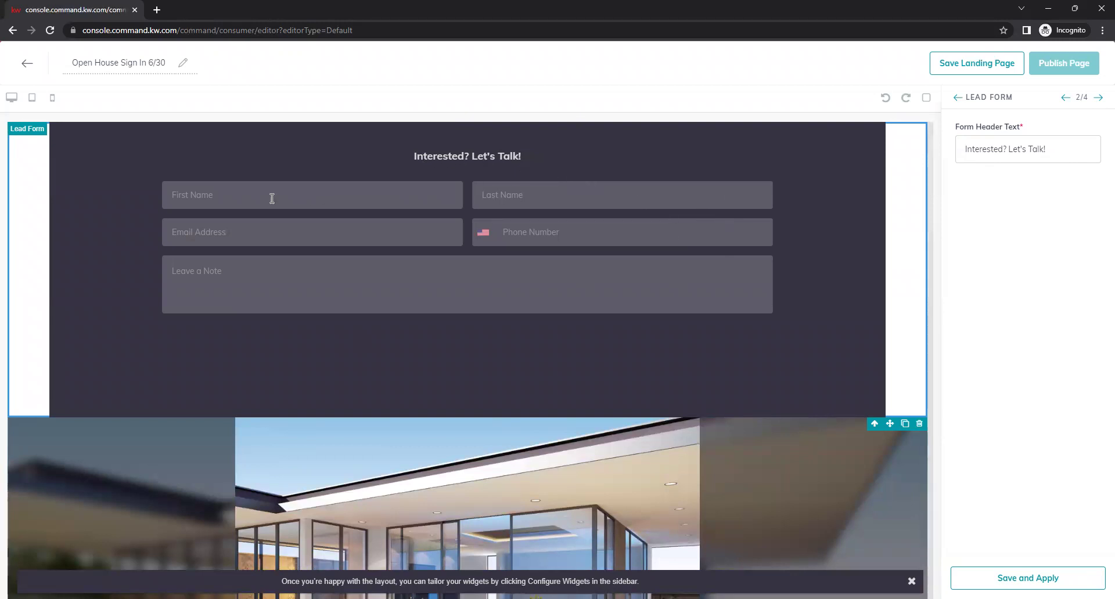
Replace the form header 'Interested? Let's Talk!' with 'Open House Sign In!' and apply it
click(239, 198)
click(487, 188)
click(298, 228)
click(505, 230)
click(219, 286)
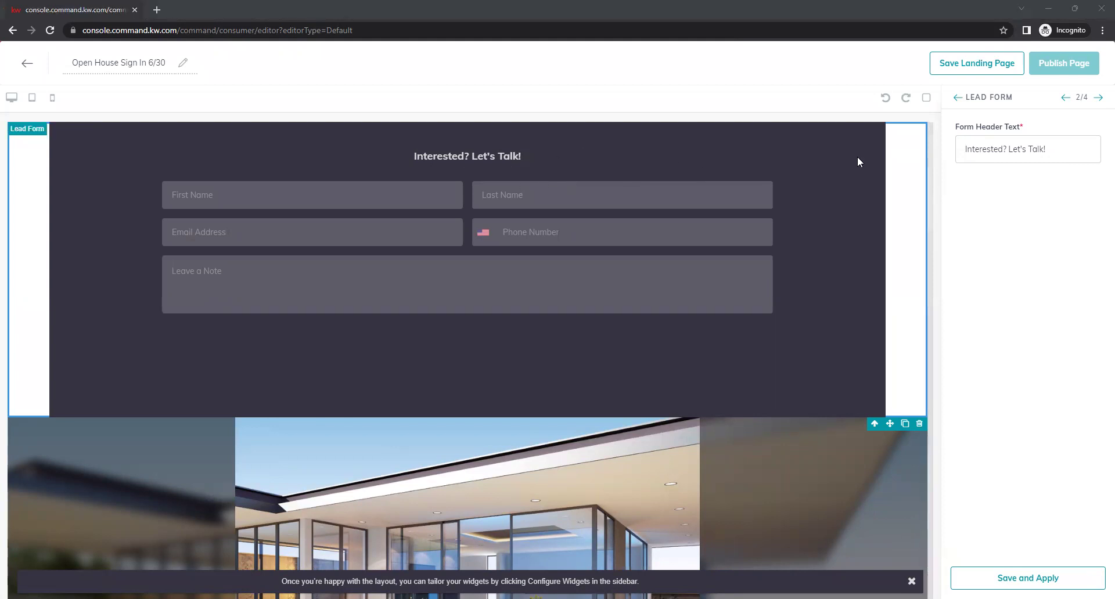
click(1047, 161)
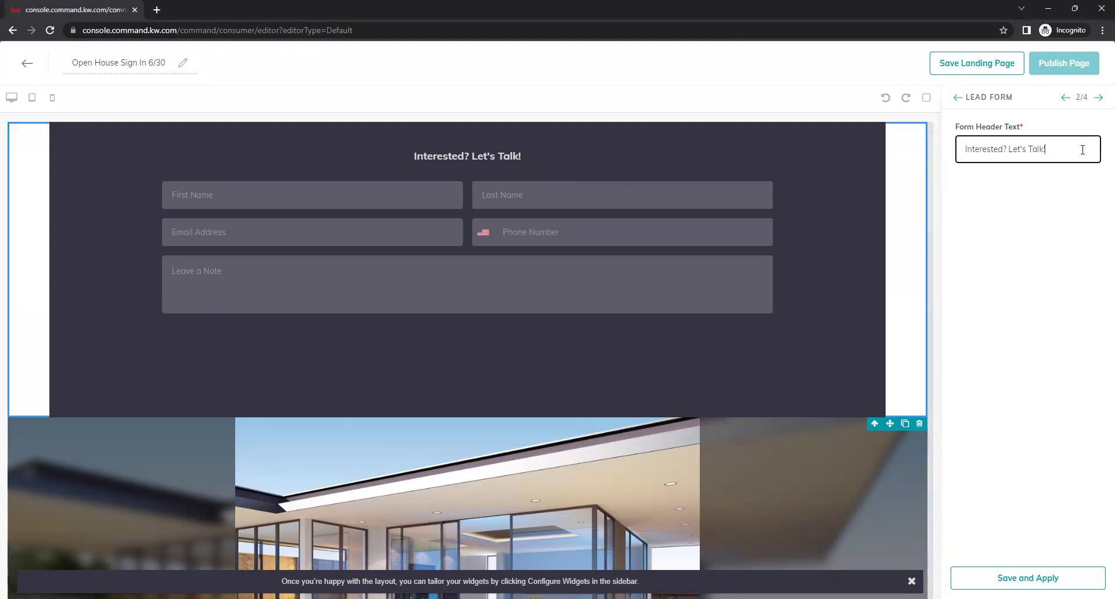
drag(1046, 150, 939, 145)
key(BackSpace)
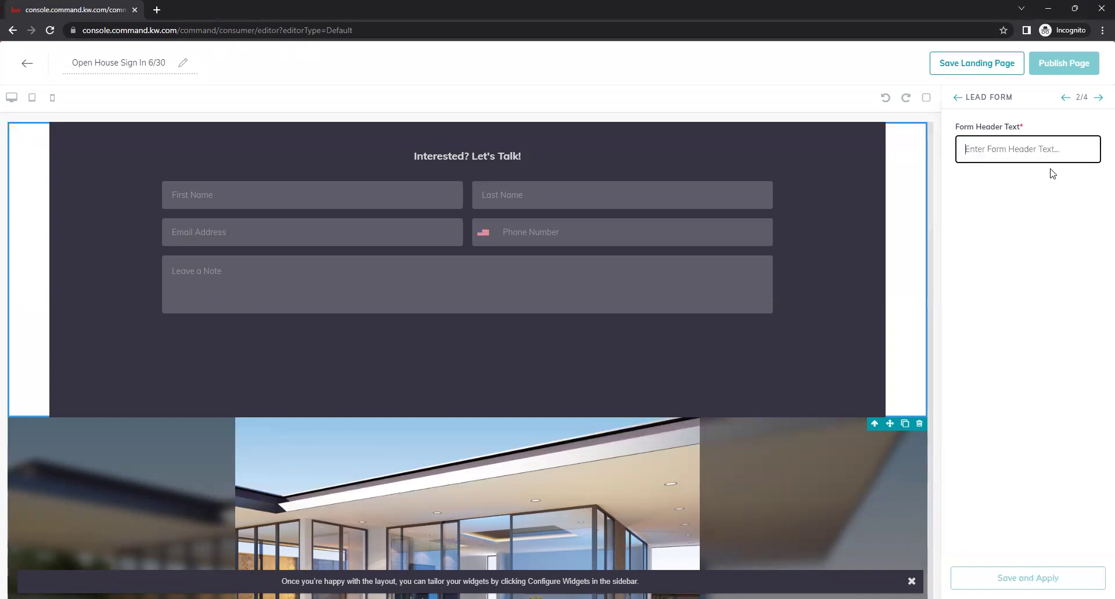
text(Ope)
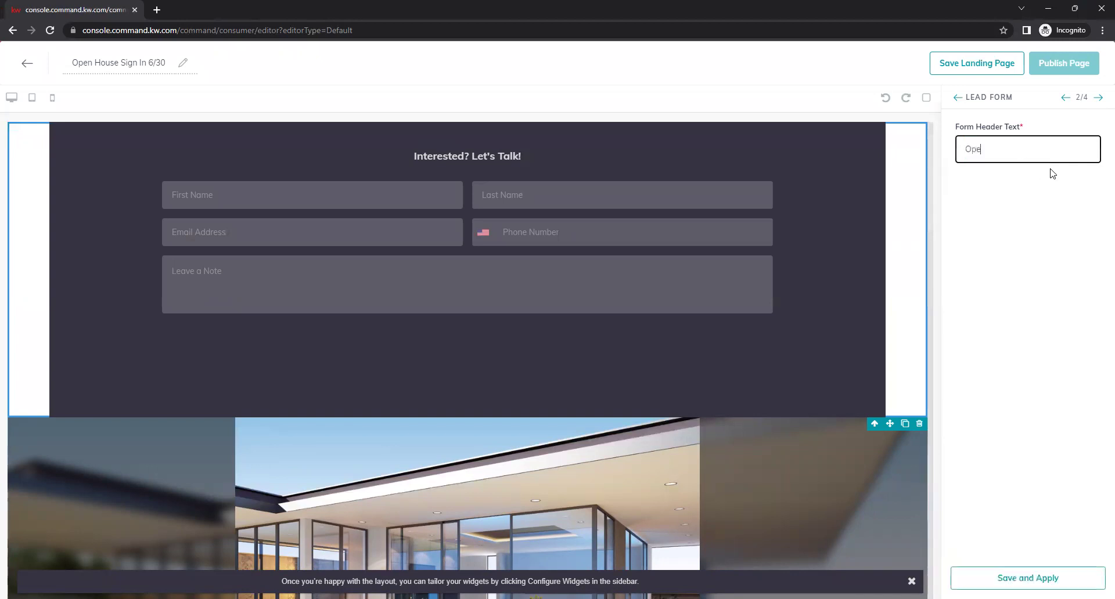
text(n House Sign In!)
click(1056, 228)
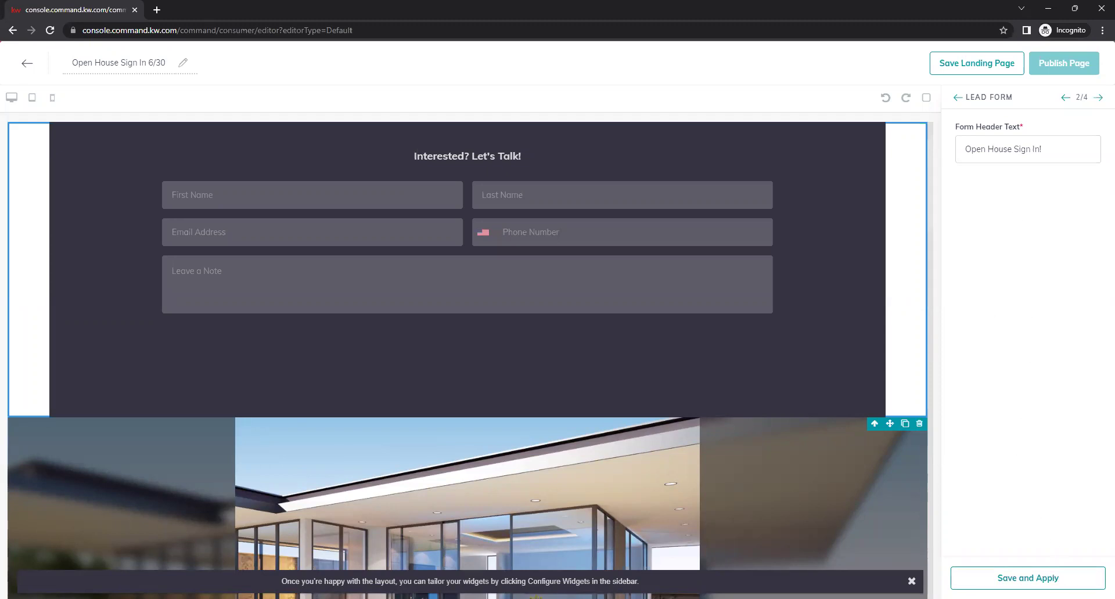
click(1027, 578)
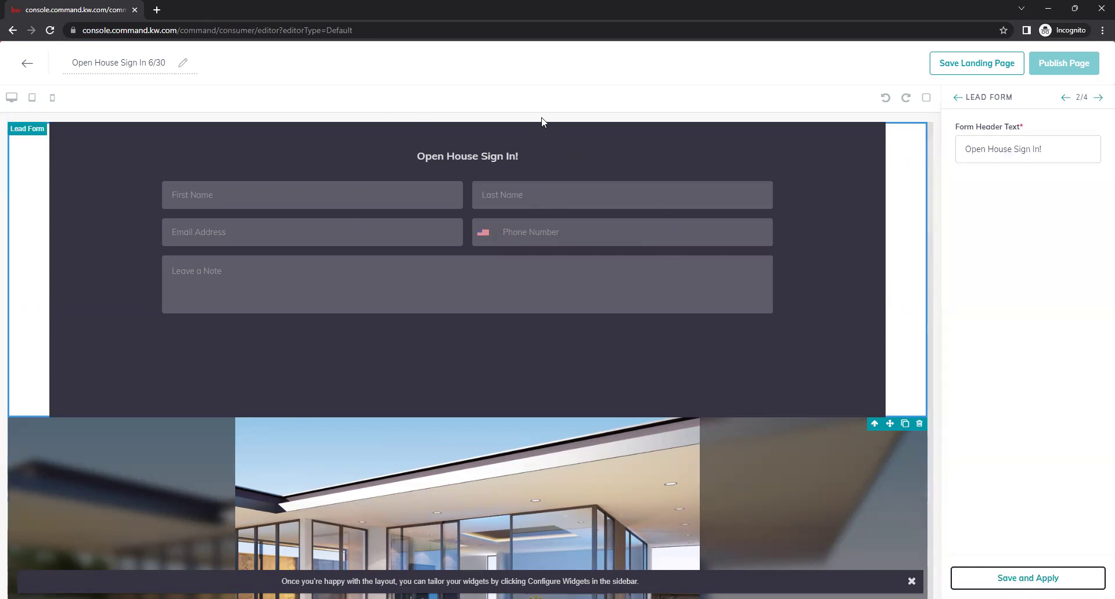
click(1064, 318)
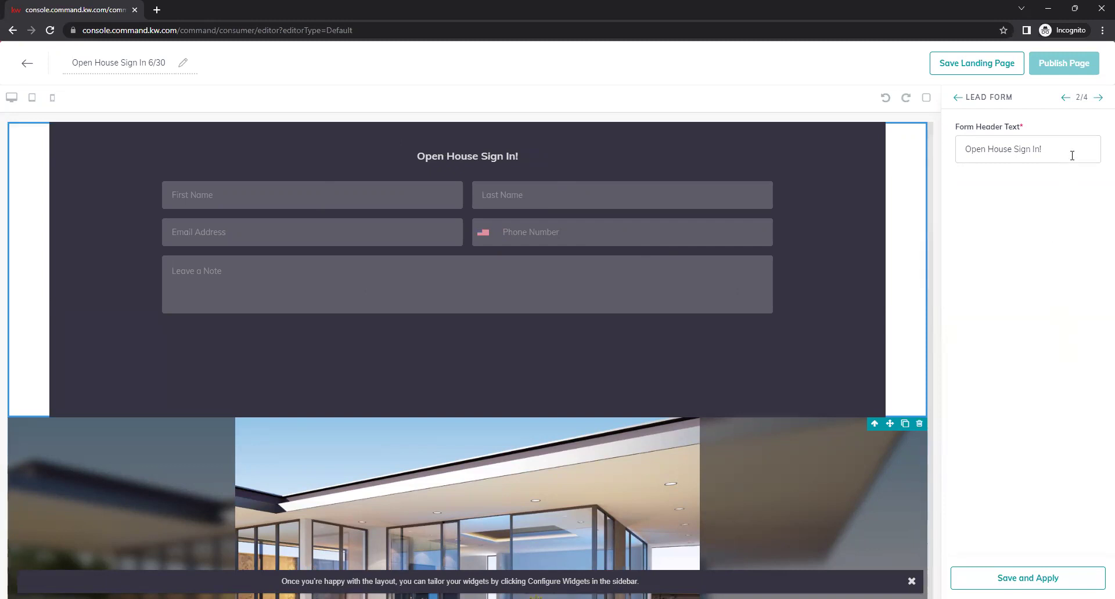
click(1099, 97)
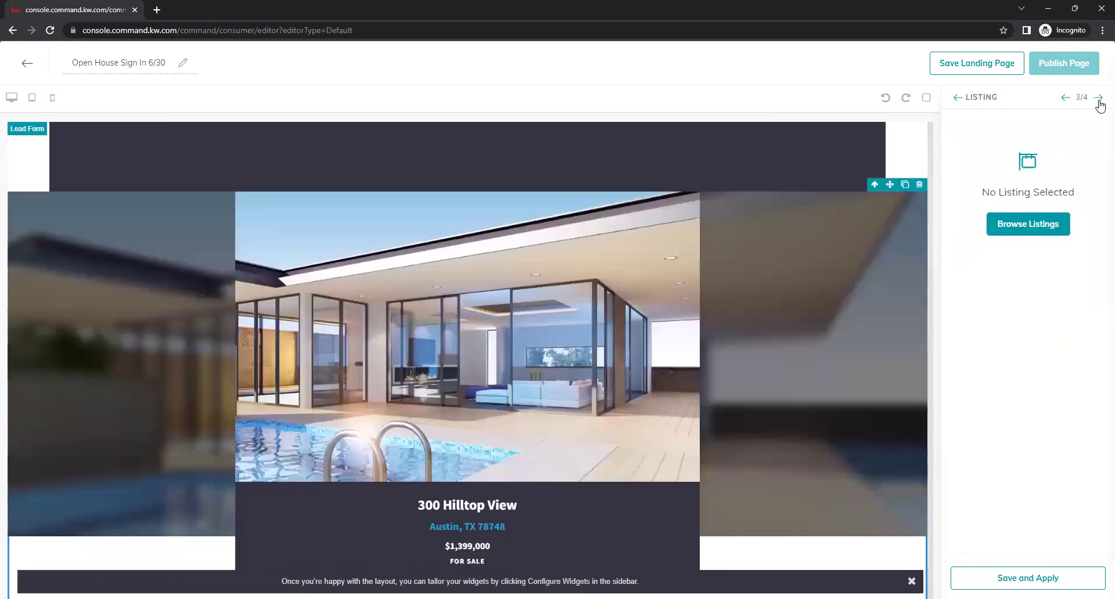
click(1039, 228)
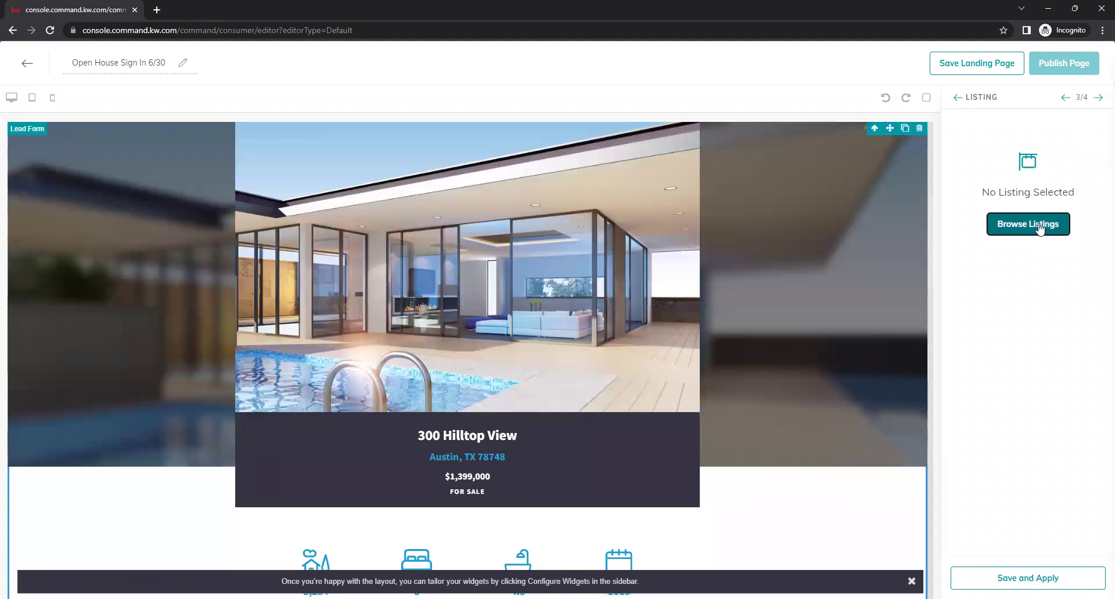
click(418, 96)
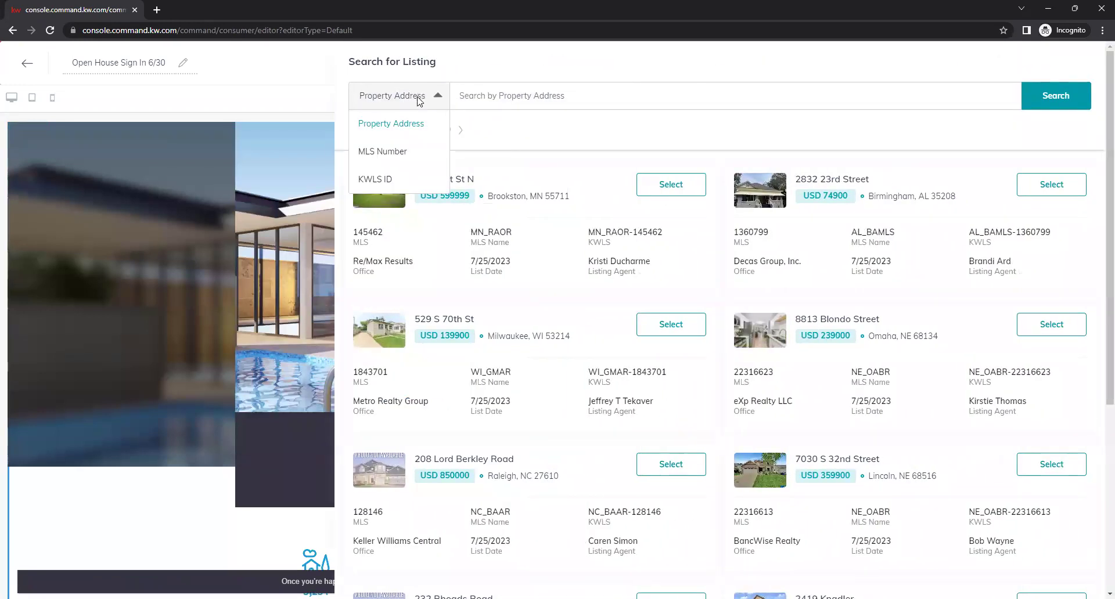
click(409, 158)
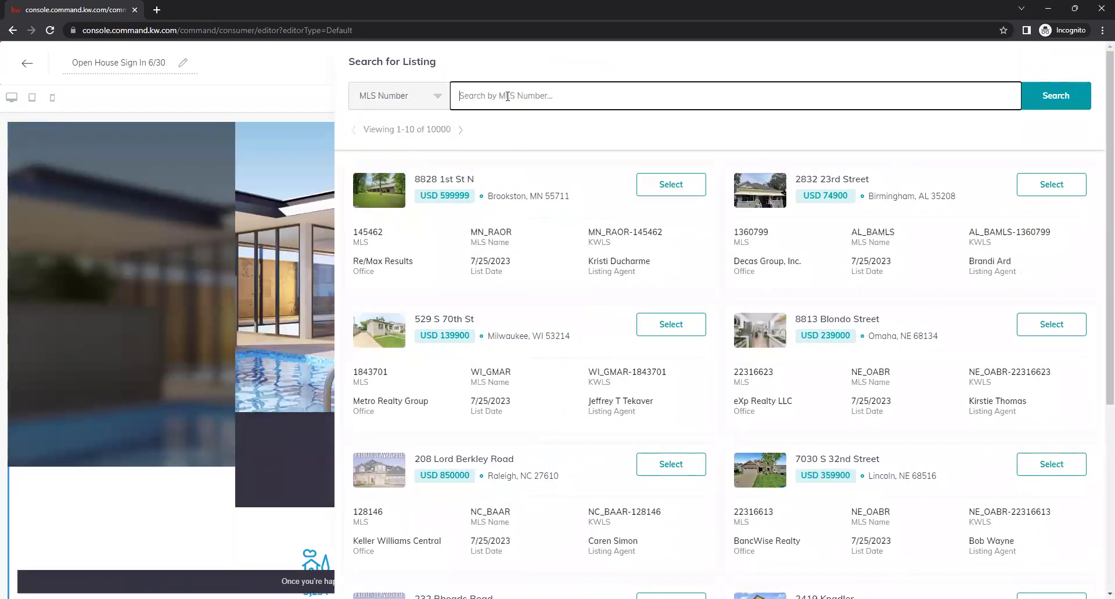
text(898198)
key(Return)
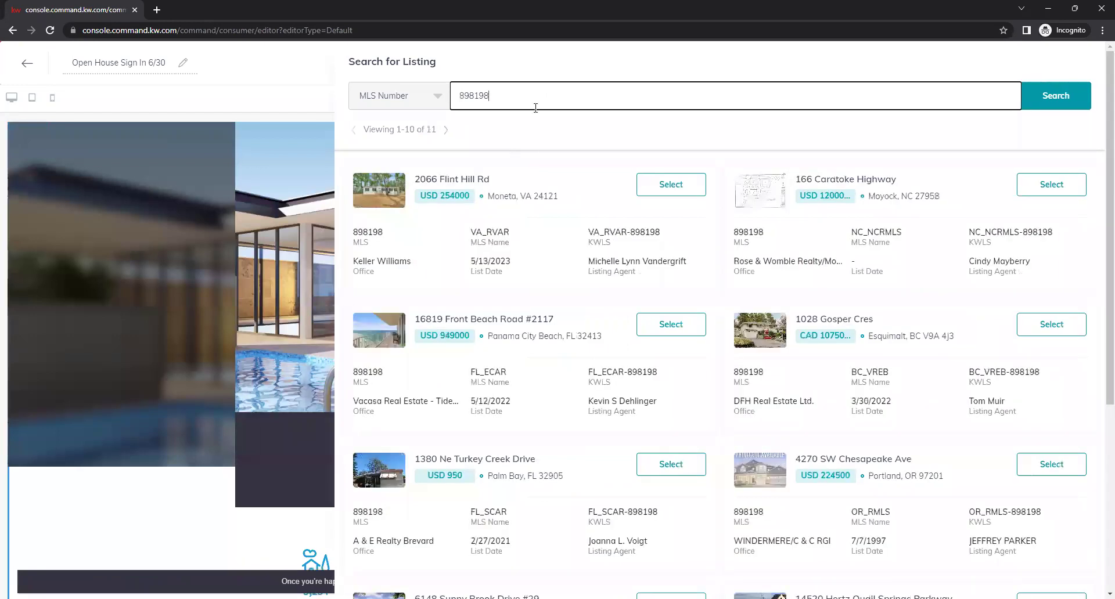
click(649, 186)
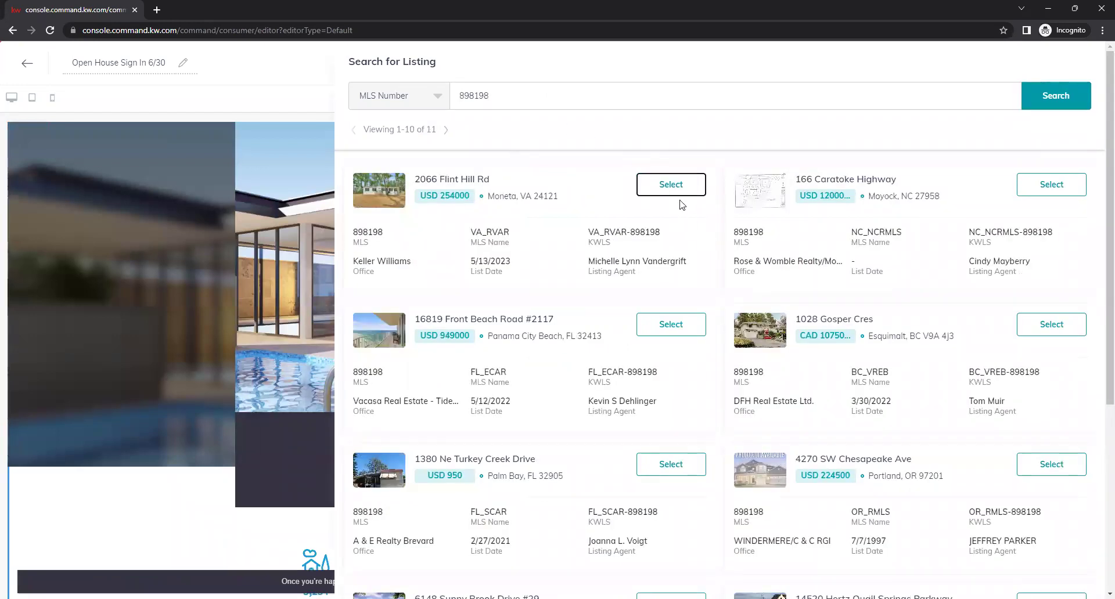
click(735, 174)
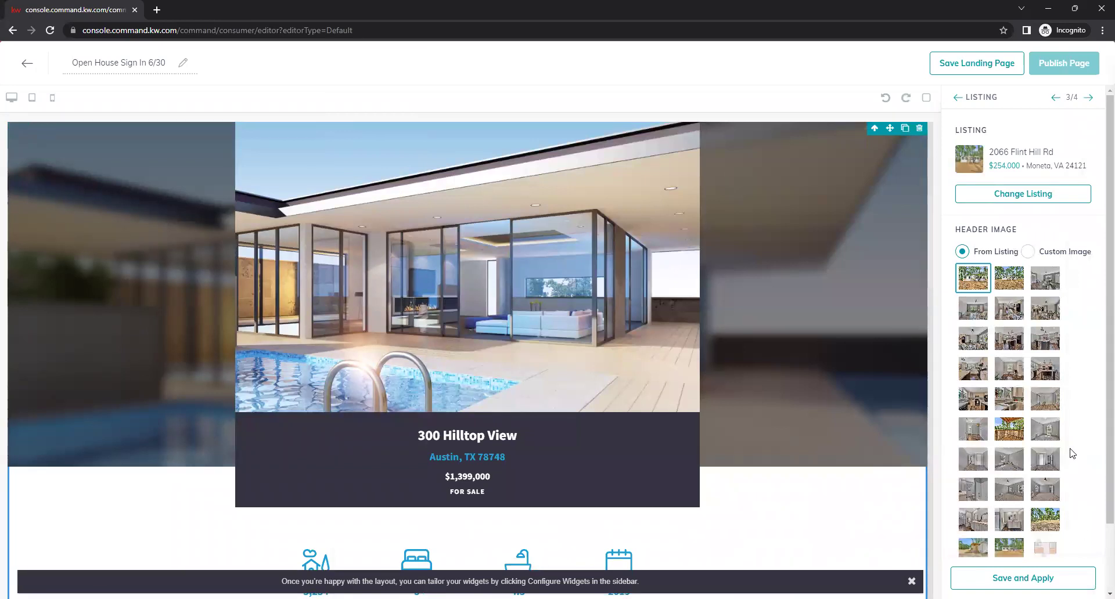
Apply the listing, updating the header photo, and advance to the legal footer settings
scroll(1071, 482, down, 1)
scroll(1071, 505, down, 1)
click(1045, 578)
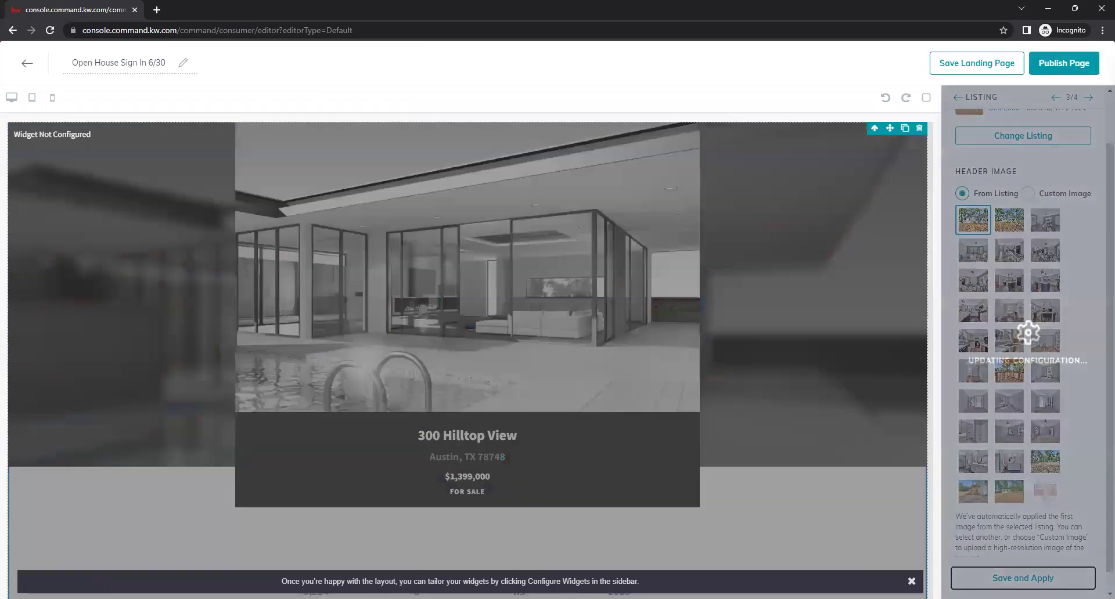
click(1088, 97)
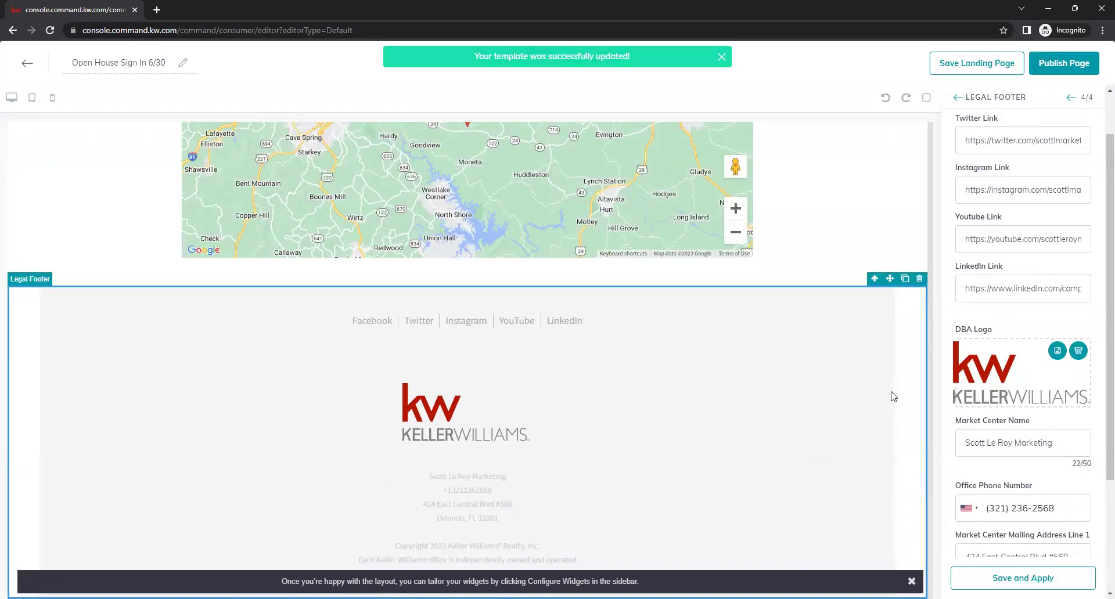
Publish the Open House Sign In 6/30 page, confirming the update
click(1074, 68)
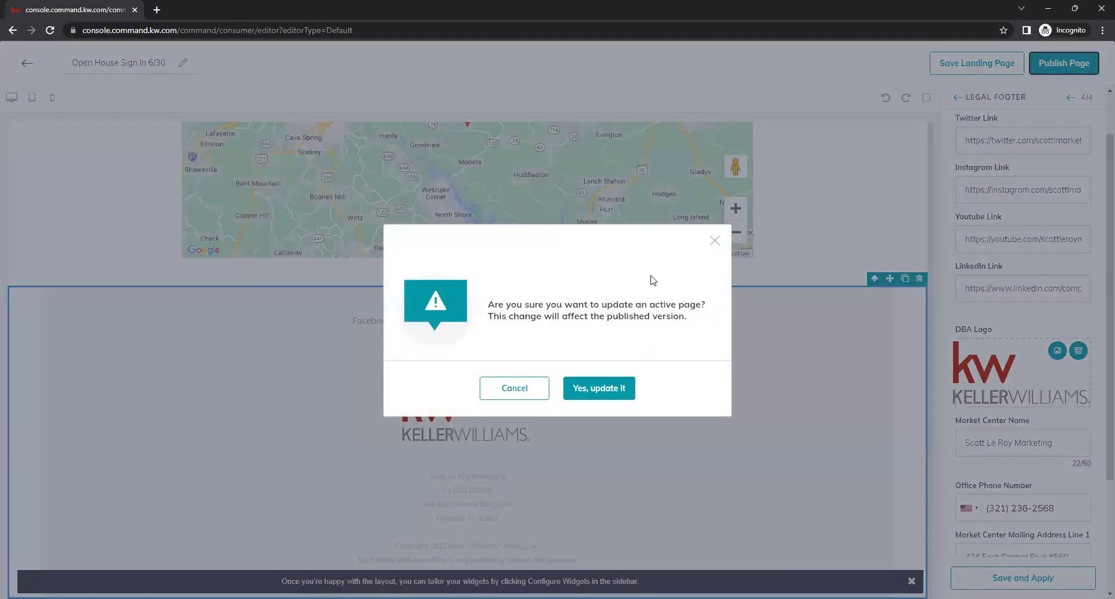
click(586, 390)
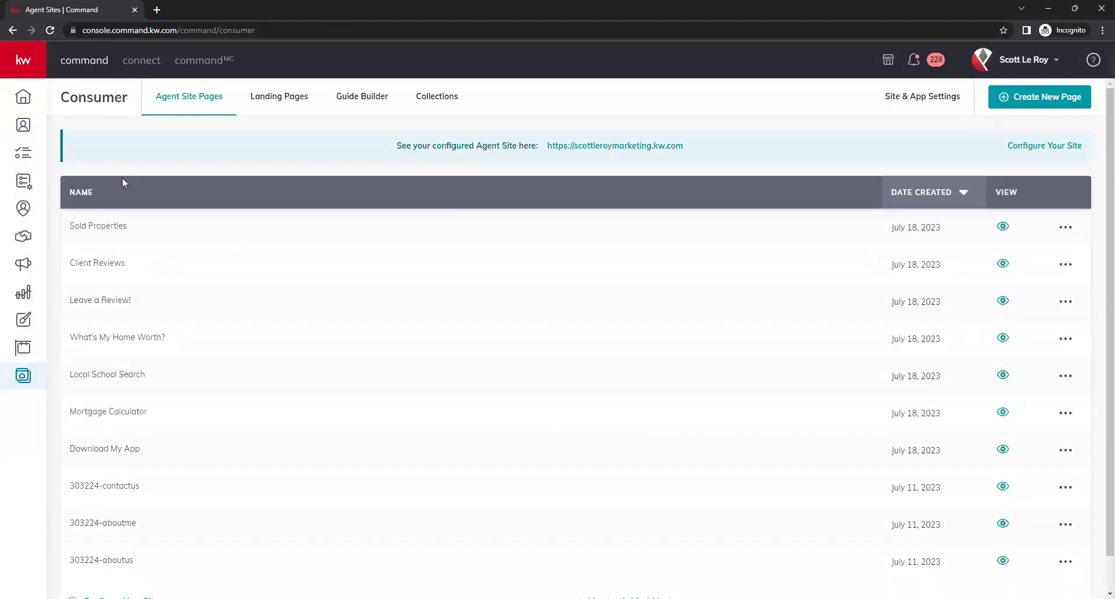
Change the Open House Sign In 6/30 URL slug to Flint-Hill-Rd-Open-House, then open the live page
click(278, 99)
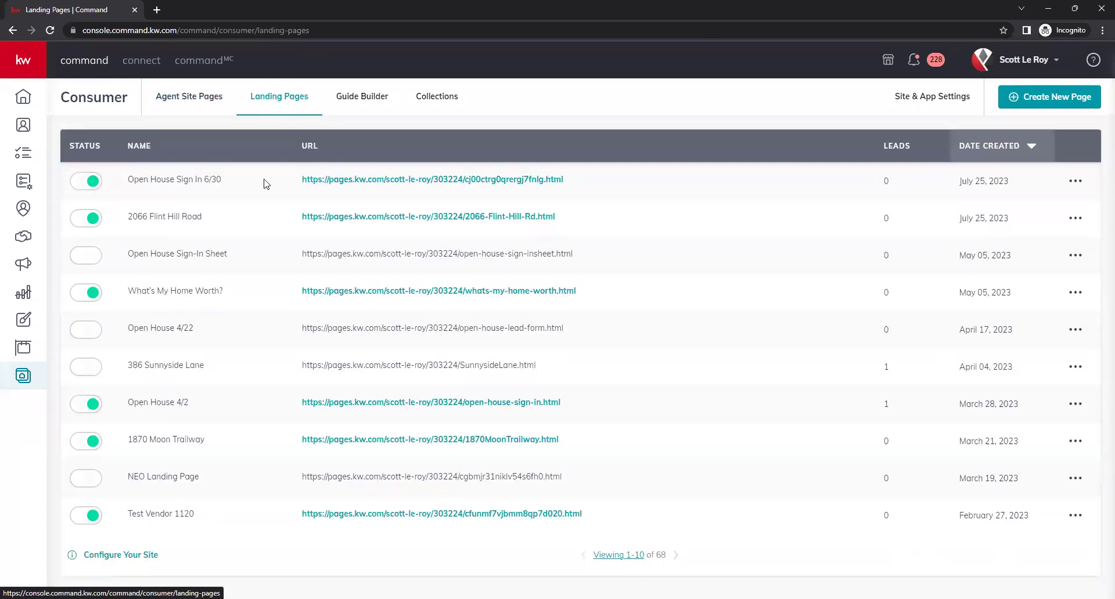
click(1074, 182)
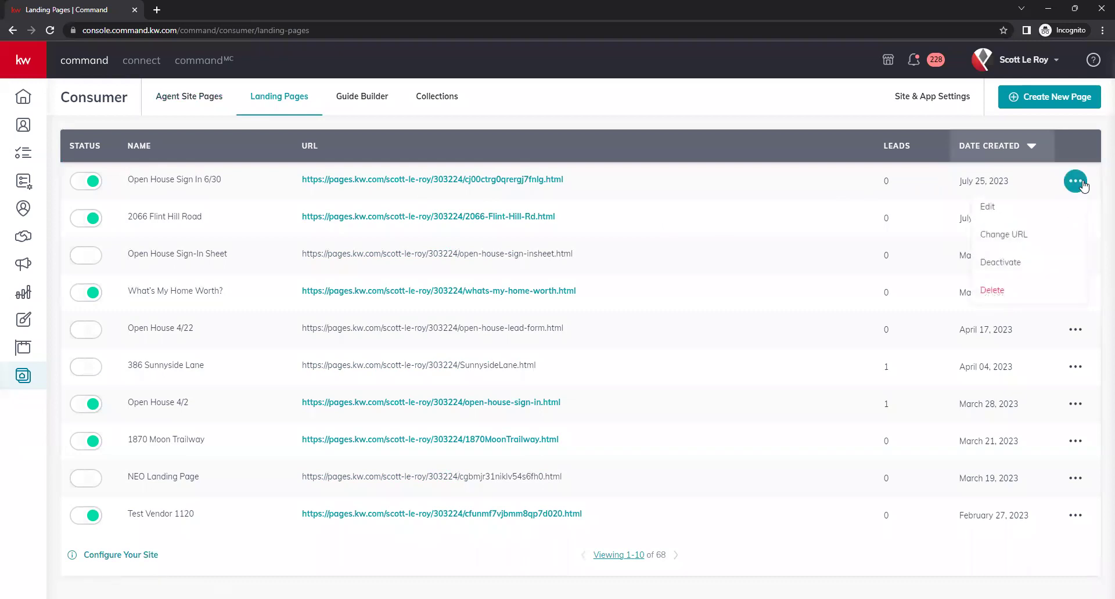
click(1019, 248)
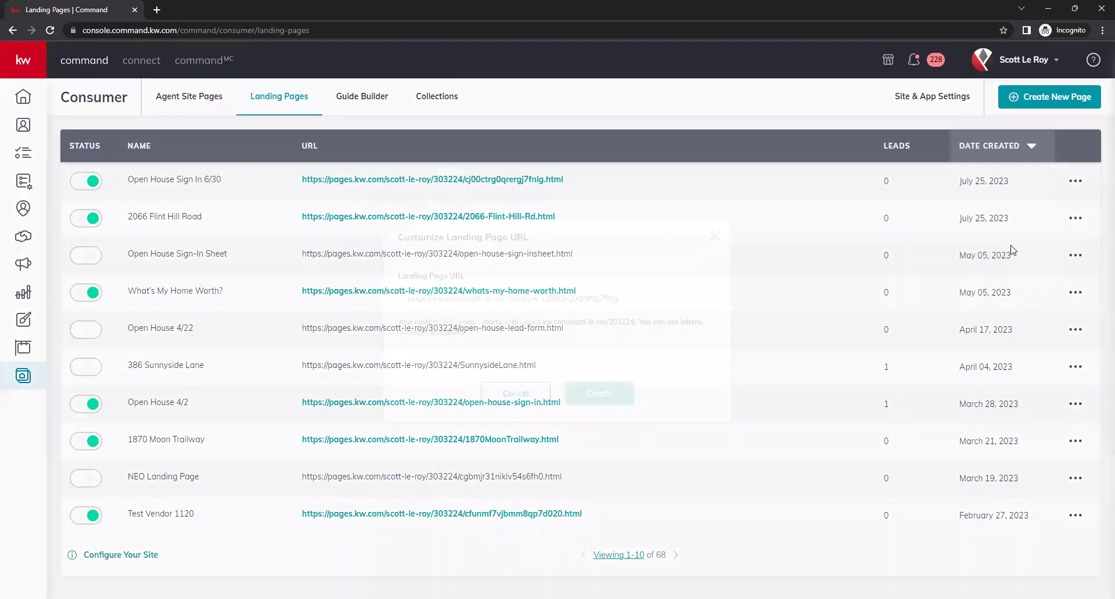
drag(654, 293, 511, 299)
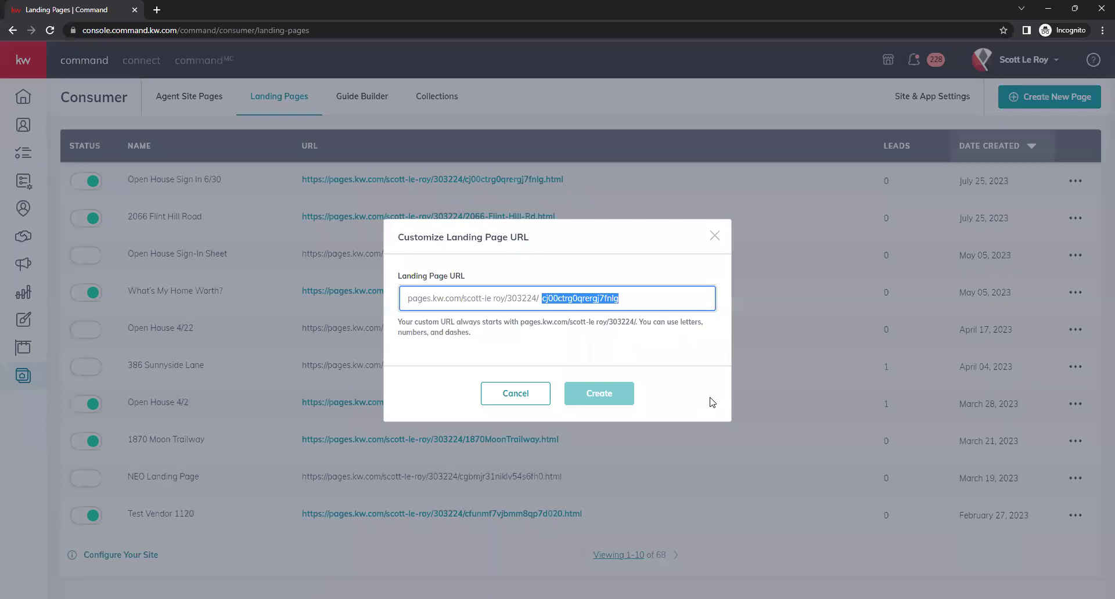
text(Flint-Hill-Rd0)
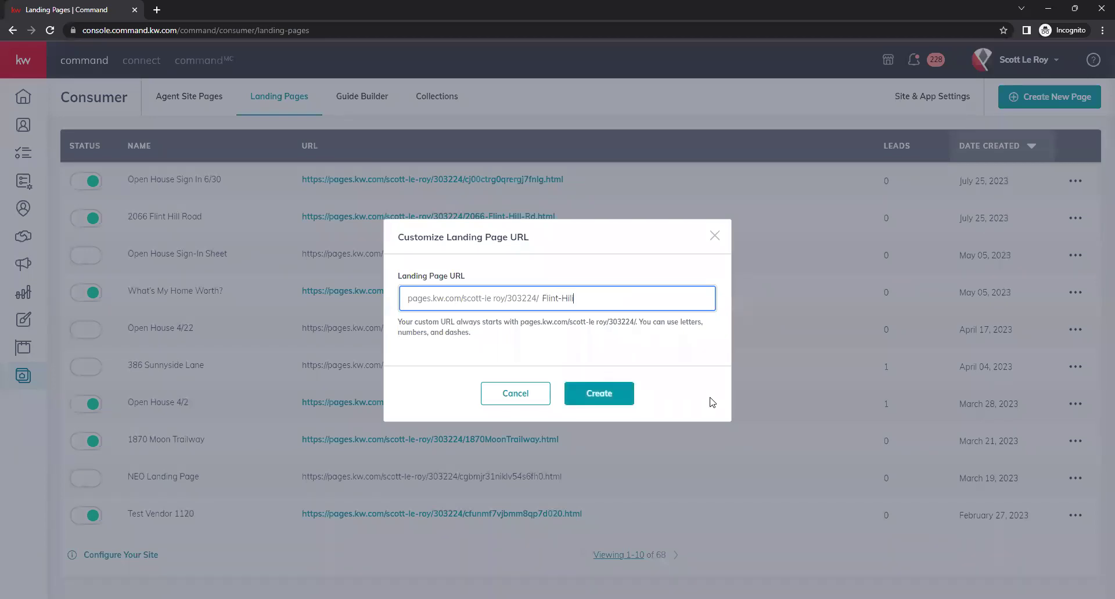
text(-Open-House)
click(596, 392)
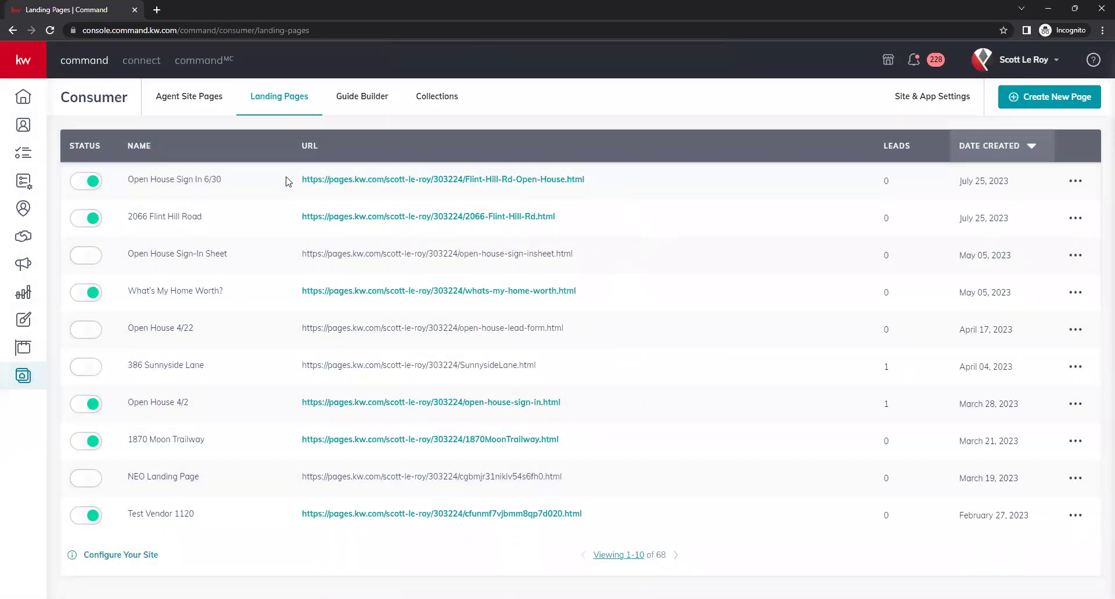
click(447, 180)
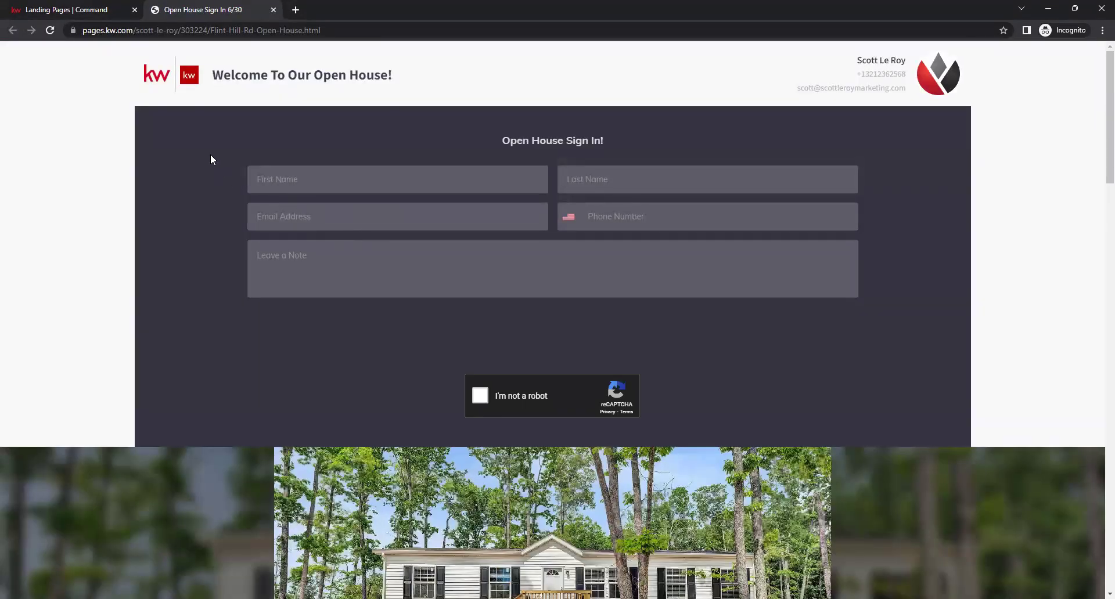
Highlight the 'Welcome To Our Open House!' and 'Open House Sign In!' headings on the live page
drag(209, 77, 430, 94)
click(430, 94)
drag(496, 138, 731, 173)
click(670, 202)
scroll(336, 336, down, 2)
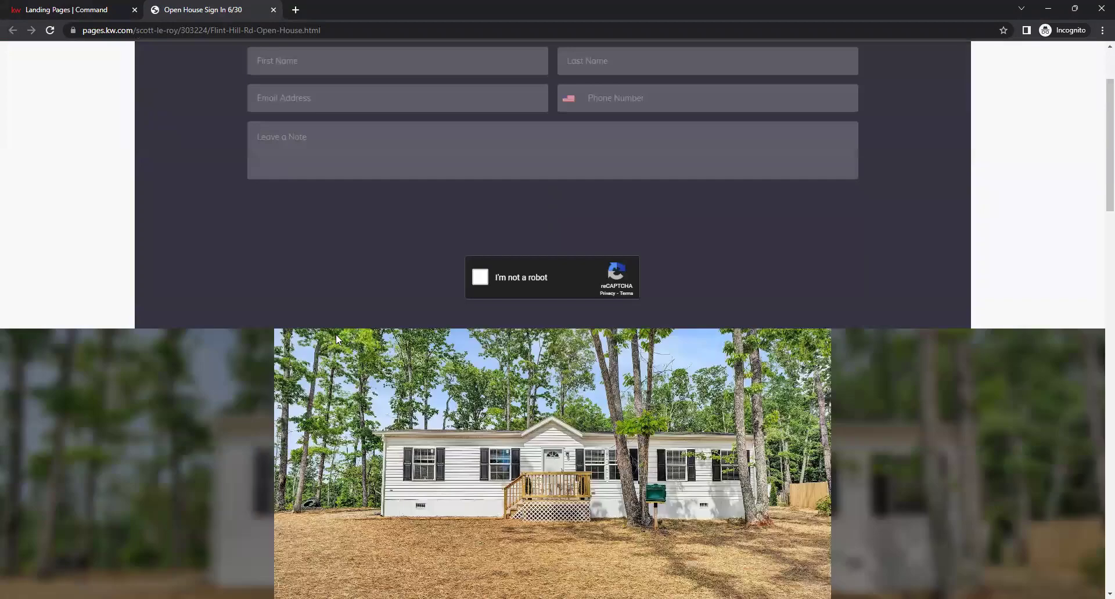
scroll(314, 342, up, 3)
scroll(308, 384, down, 5)
scroll(313, 435, down, 3)
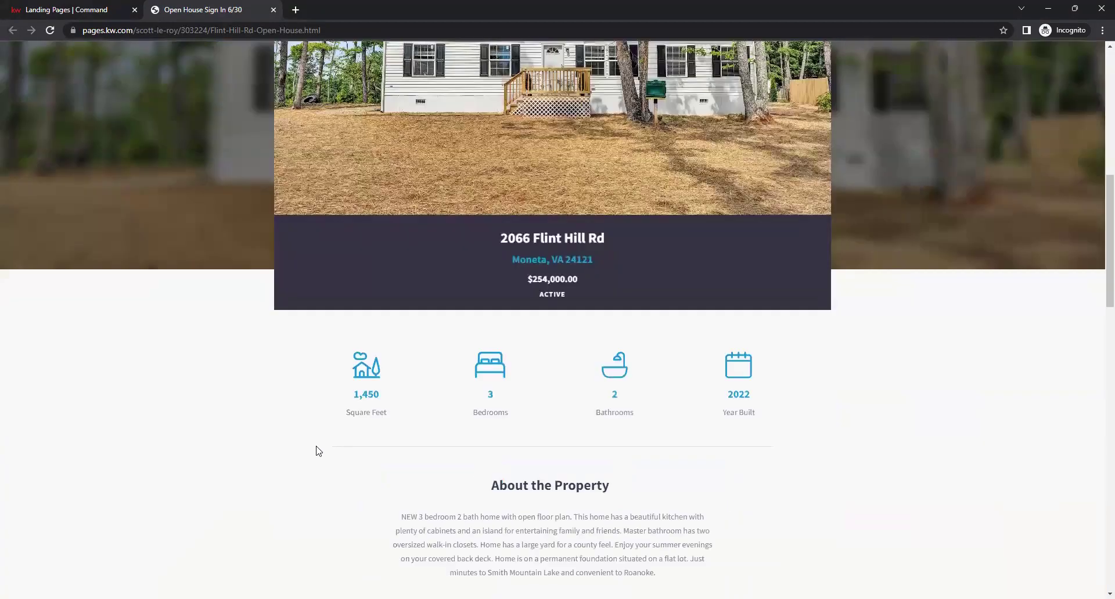
scroll(306, 451, up, 2)
scroll(290, 441, down, 5)
scroll(257, 417, down, 1)
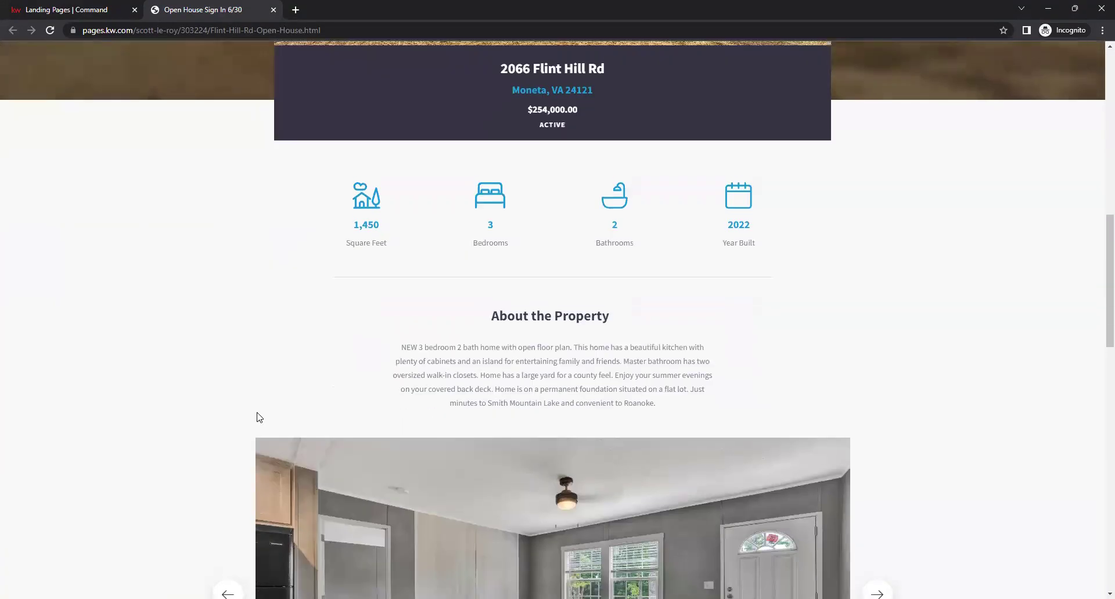
scroll(255, 405, up, 10)
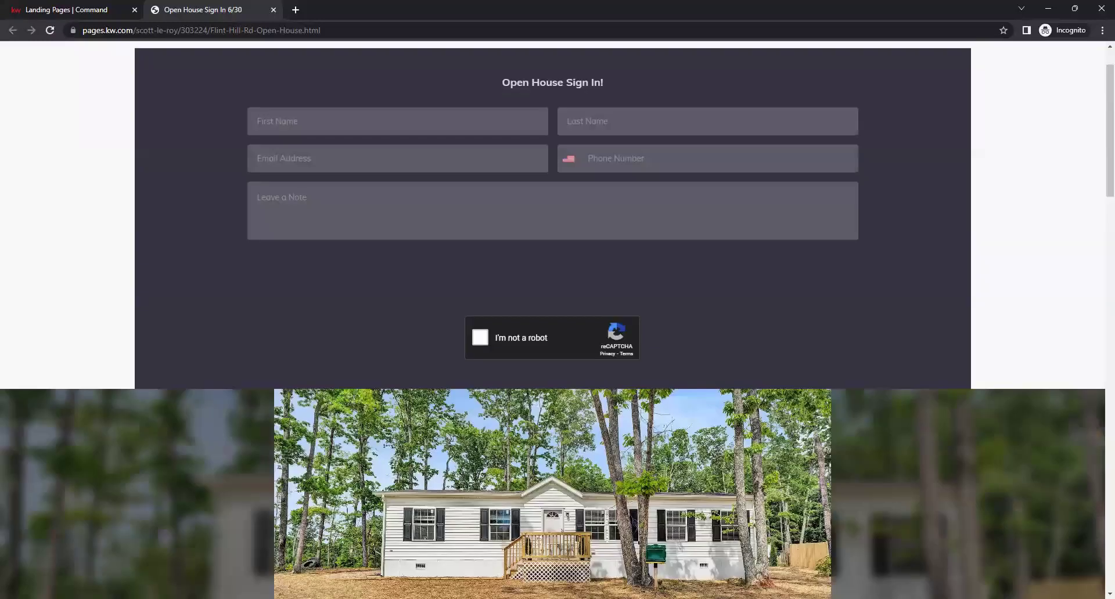
scroll(147, 366, up, 1)
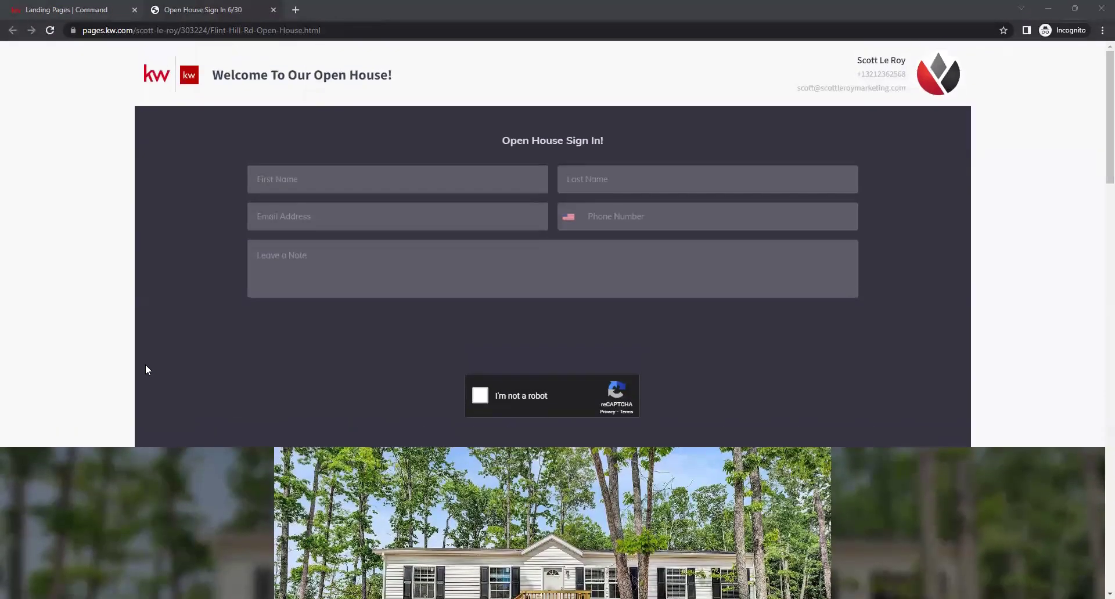
scroll(145, 369, down, 4)
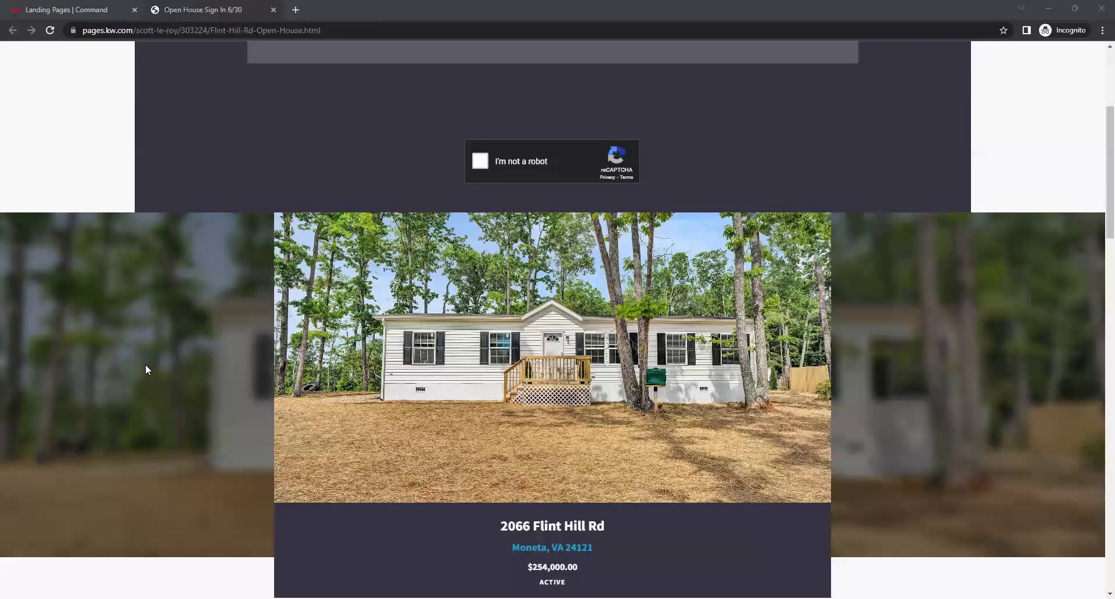
scroll(145, 369, up, 4)
click(68, 5)
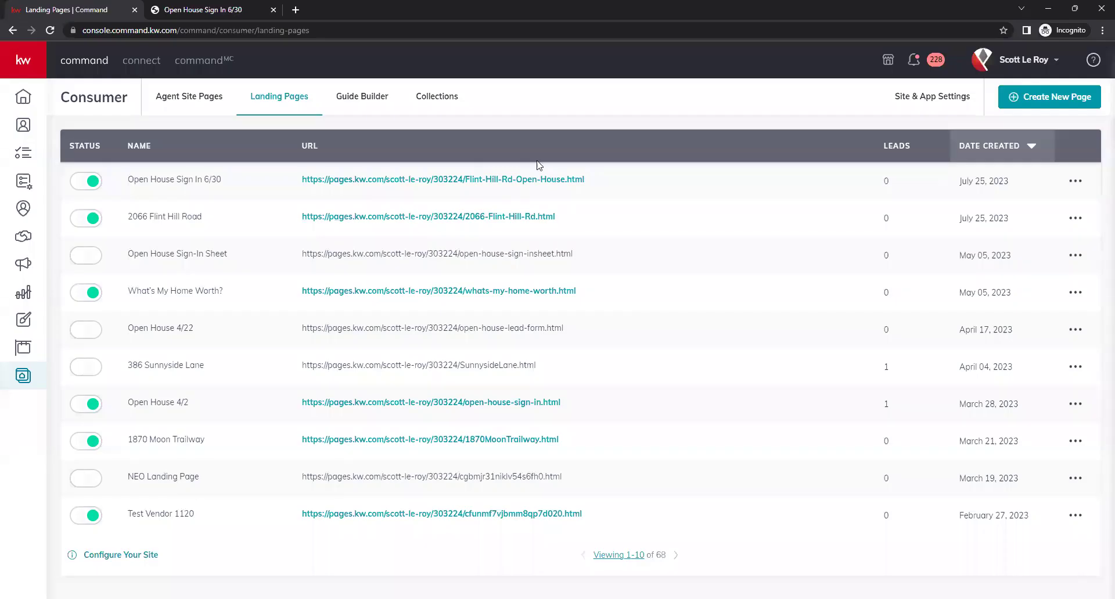